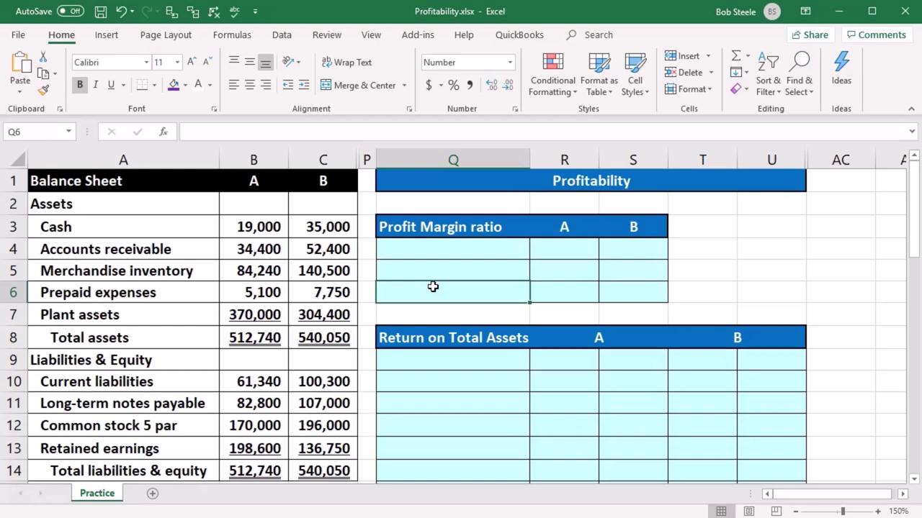
Examine the balance sheet, income statement, prior year data and other data for companies A and B
{"action": "left_click", "coordinate": [315, 309]}
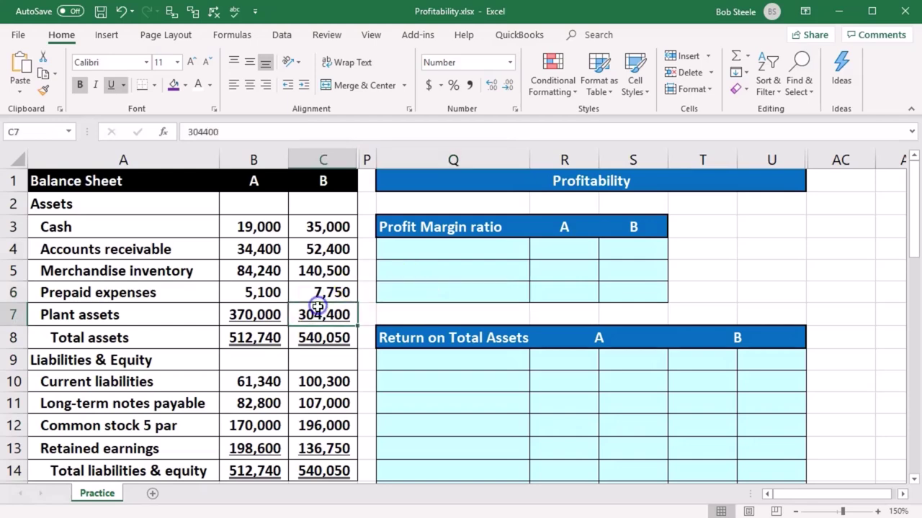
{"action": "left_click", "coordinate": [173, 308]}
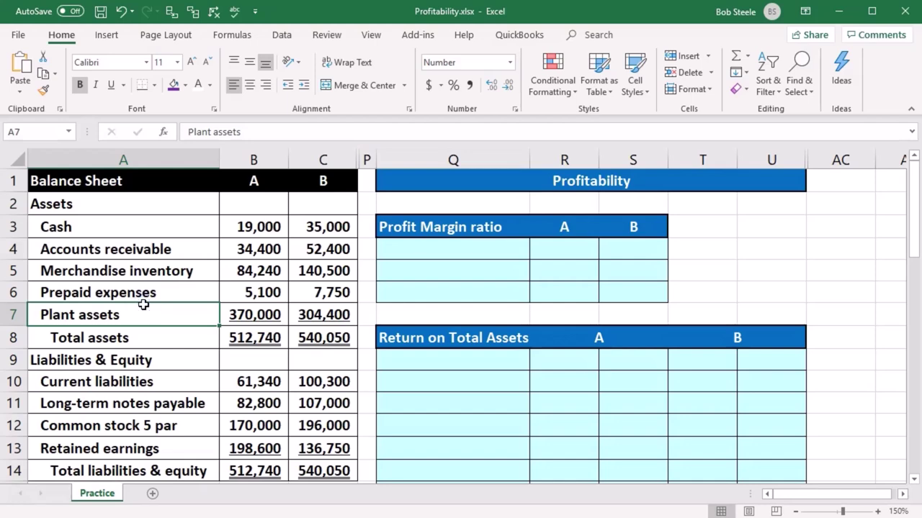
{"action": "key", "text": "Right"}
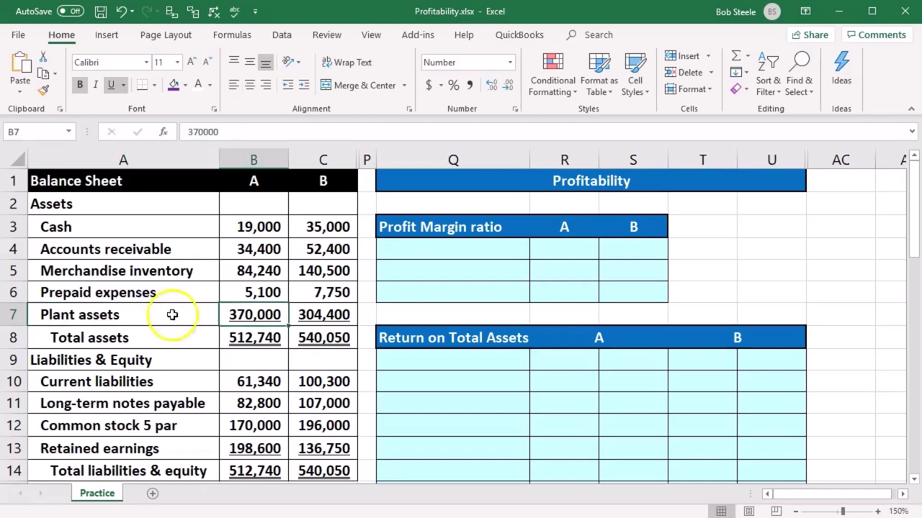
{"action": "left_click", "coordinate": [382, 306]}
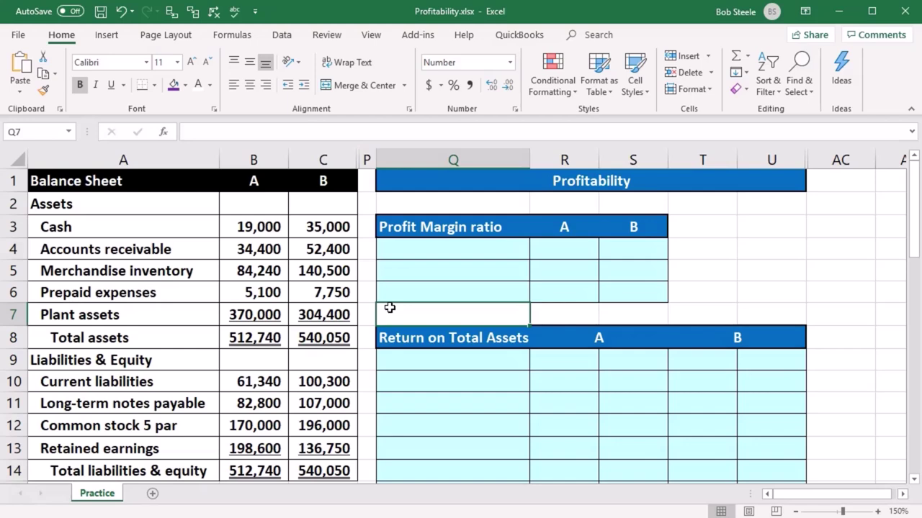
{"action": "left_click", "coordinate": [140, 336]}
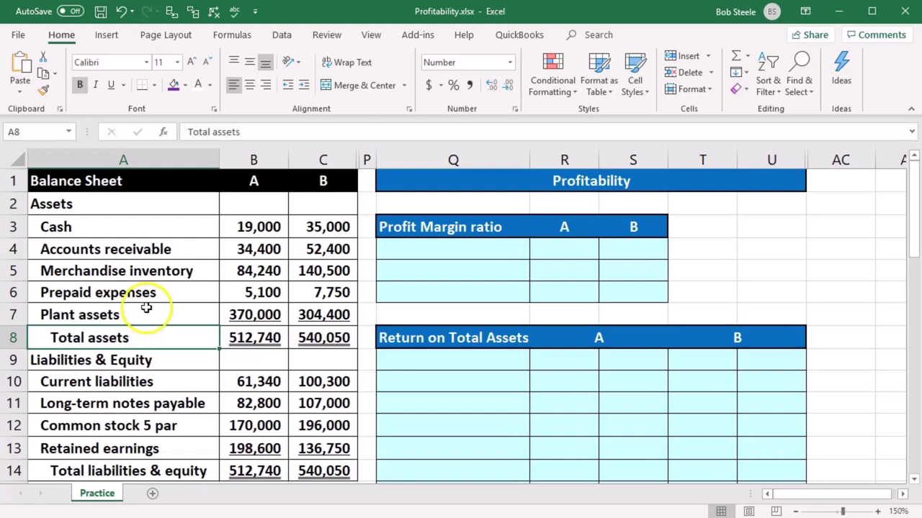
{"action": "left_click", "coordinate": [125, 186]}
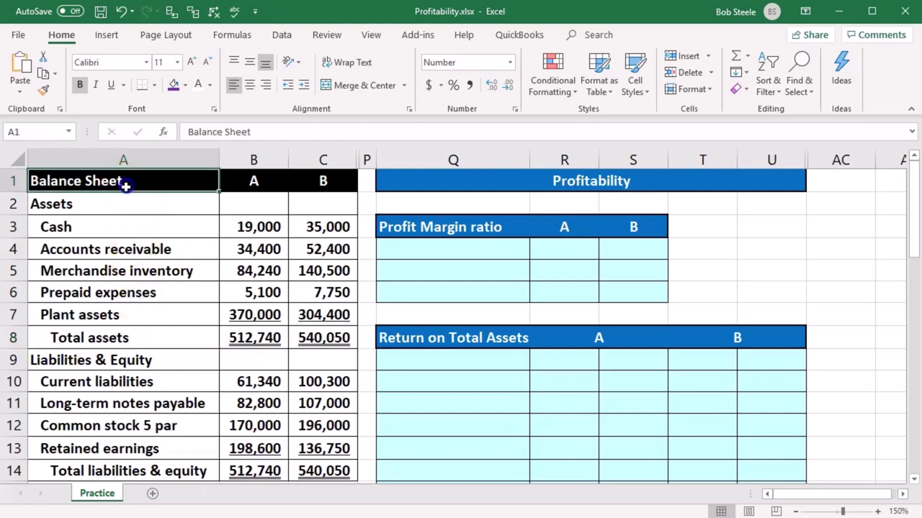
{"action": "left_click", "coordinate": [250, 193]}
{"action": "key", "text": "Right"}
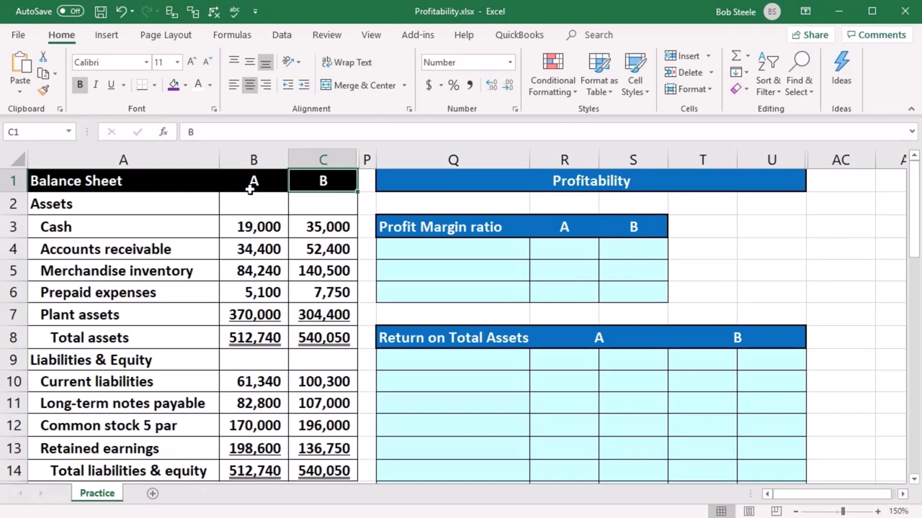
{"action": "left_click", "coordinate": [250, 192]}
{"action": "scroll", "coordinate": [228, 294], "scroll_direction": "down", "scroll_amount": 3}
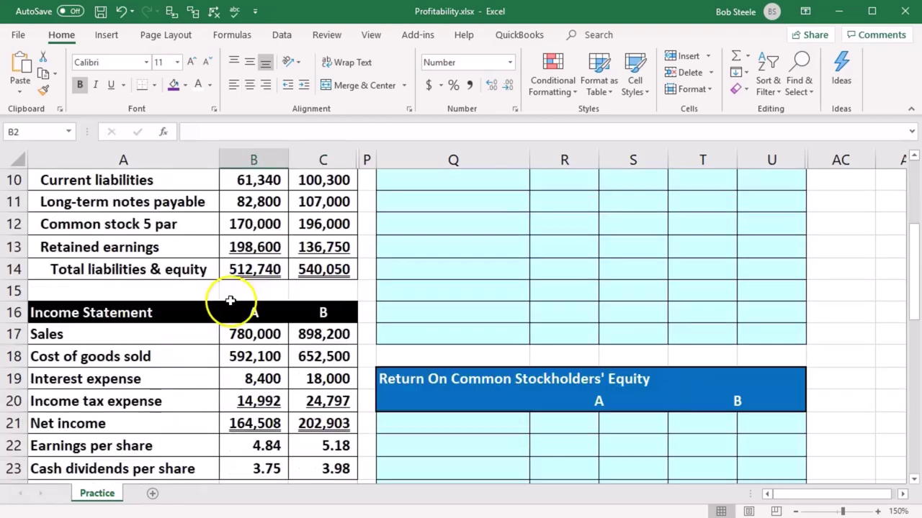
{"action": "scroll", "coordinate": [230, 300], "scroll_direction": "down", "scroll_amount": 1}
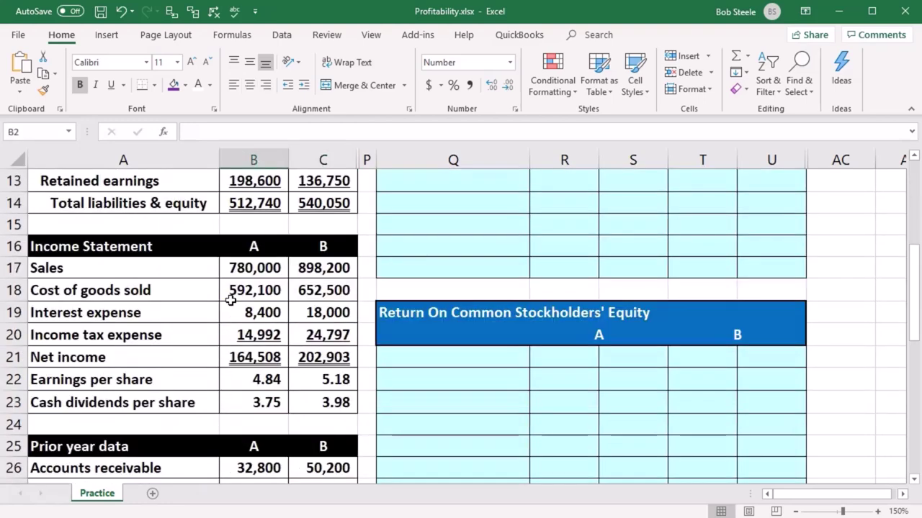
{"action": "scroll", "coordinate": [231, 300], "scroll_direction": "down", "scroll_amount": 1}
{"action": "scroll", "coordinate": [231, 300], "scroll_direction": "down", "scroll_amount": 1}
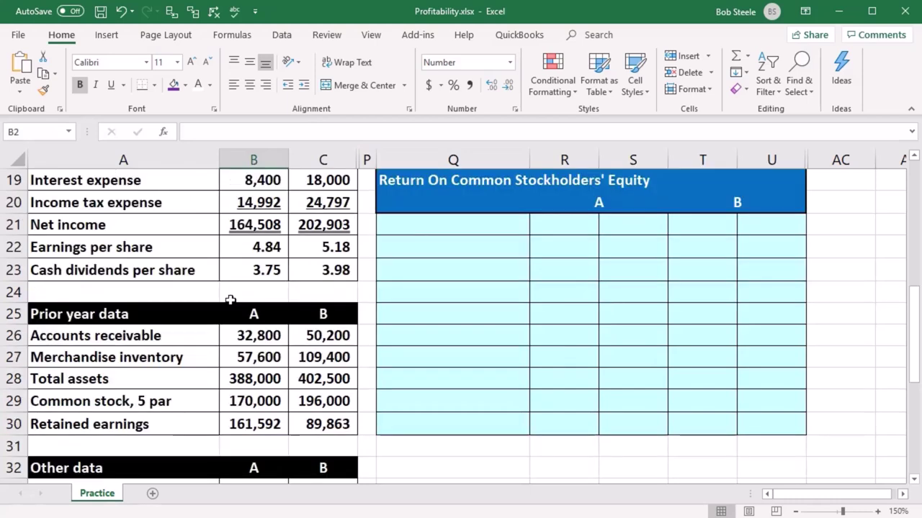
{"action": "scroll", "coordinate": [231, 300], "scroll_direction": "down", "scroll_amount": 1}
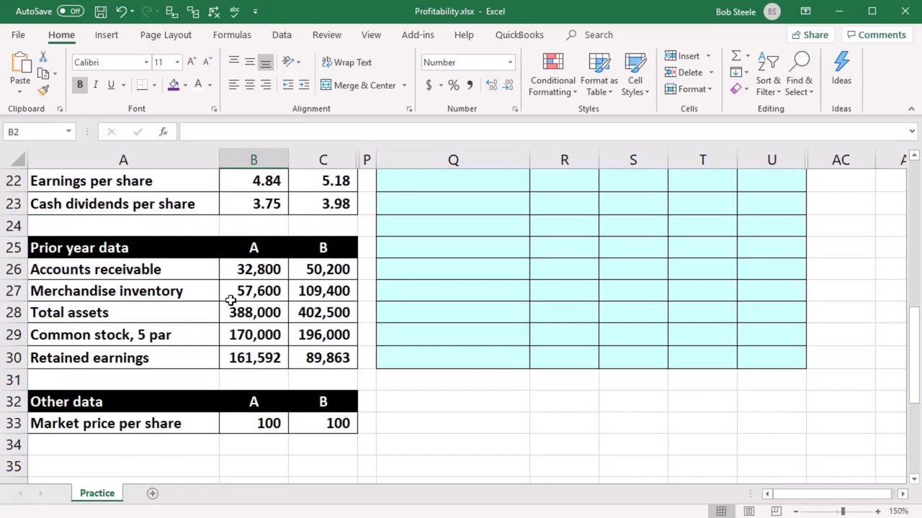
{"action": "left_click", "coordinate": [231, 298]}
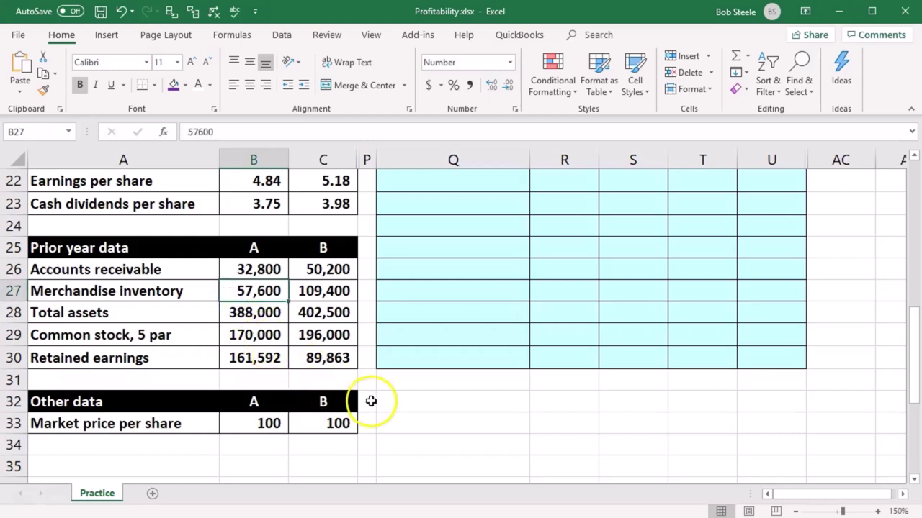
{"action": "scroll", "coordinate": [397, 404], "scroll_direction": "up", "scroll_amount": 7}
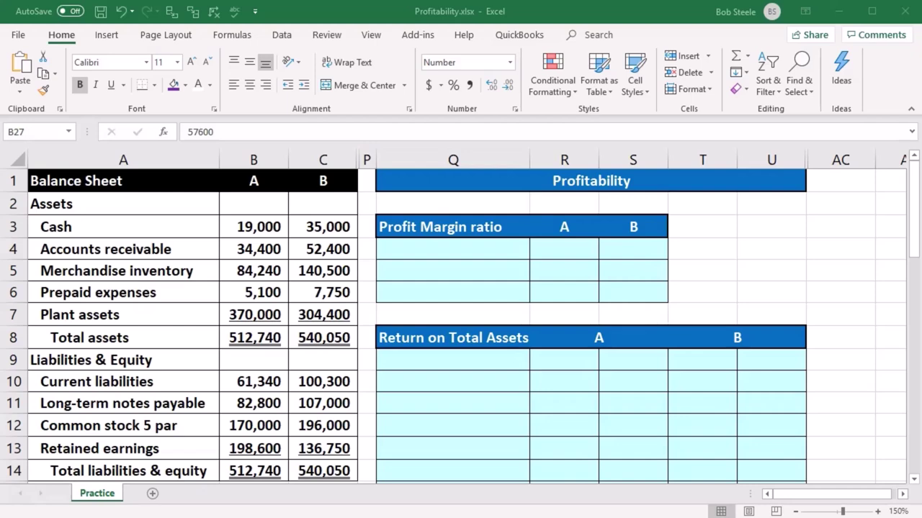
Paste the label "Net income" into Q4, the first row of the Profit Margin ratio table
{"action": "left_click", "coordinate": [634, 207]}
{"action": "right_click", "coordinate": [421, 253]}
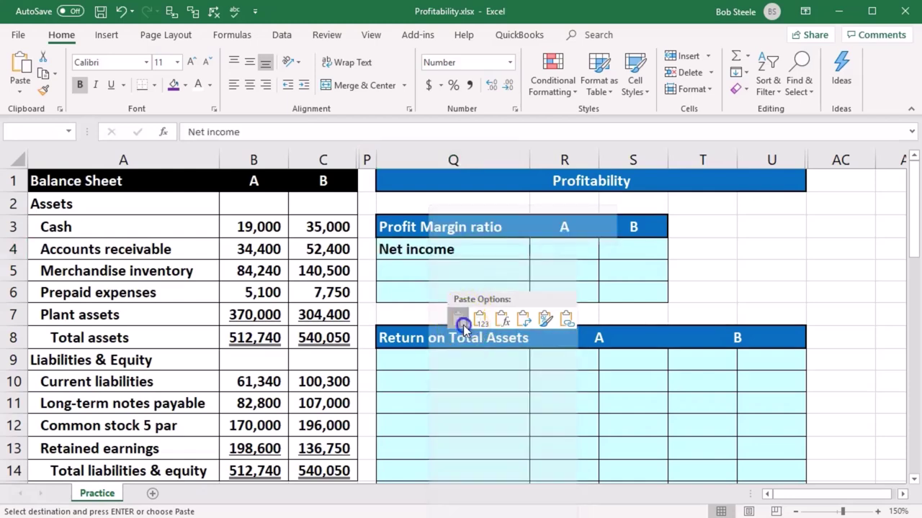
{"action": "left_click", "coordinate": [462, 329]}
Link company A's net income in R4 to the income statement with the formula =B21
{"action": "left_click", "coordinate": [557, 250]}
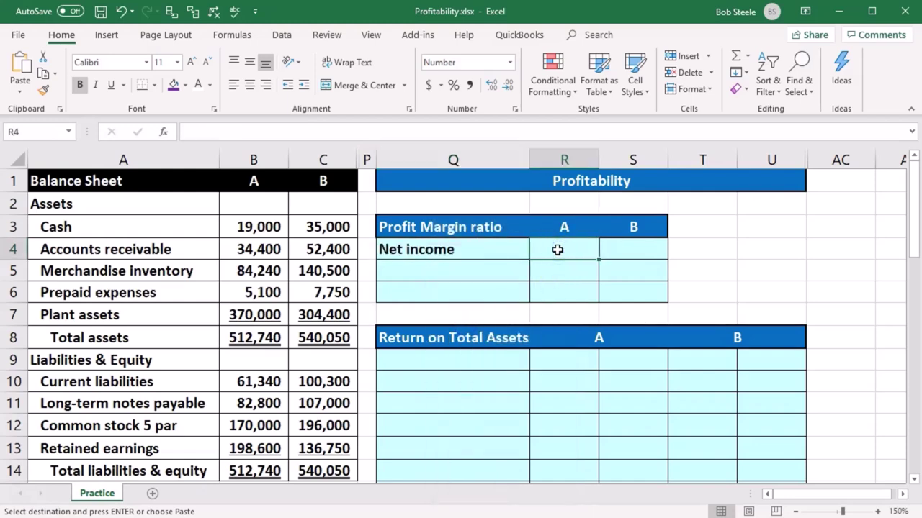
{"action": "type", "text": "="}
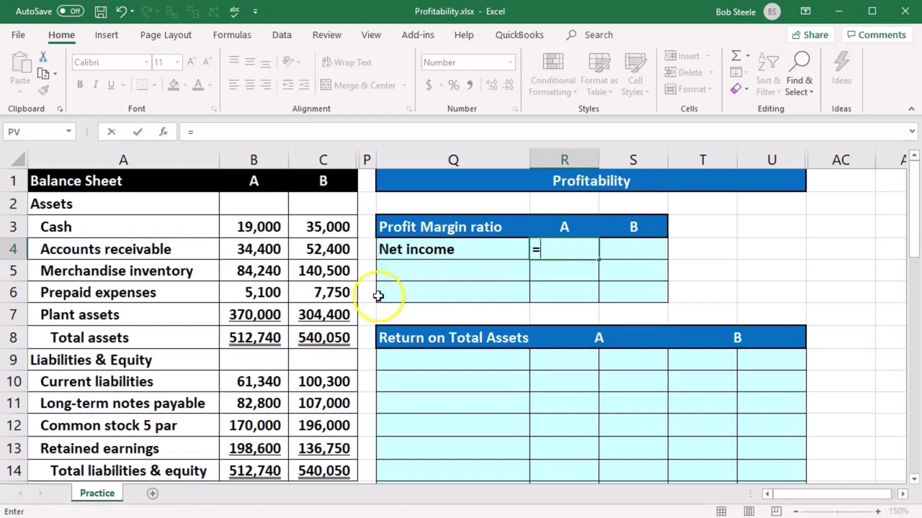
{"action": "scroll", "coordinate": [376, 296], "scroll_direction": "down", "scroll_amount": 4}
{"action": "left_click", "coordinate": [268, 357]}
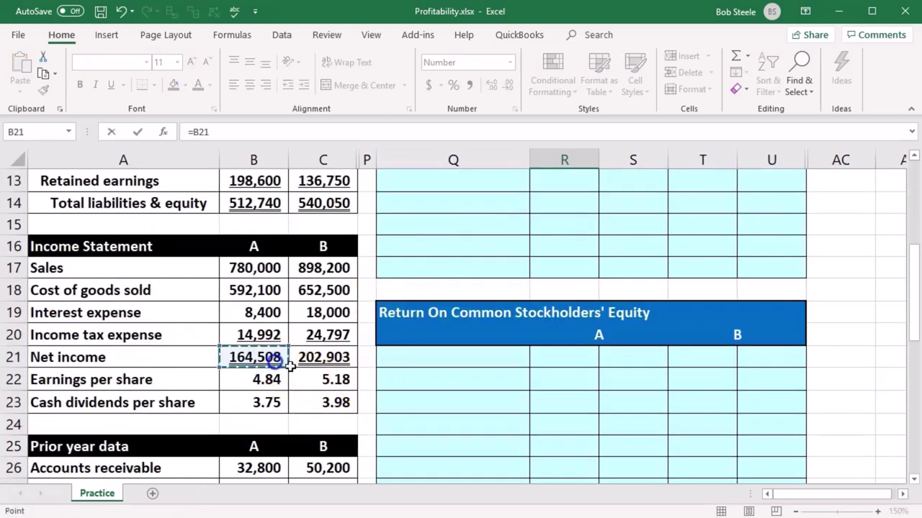
{"action": "key", "text": "Return"}
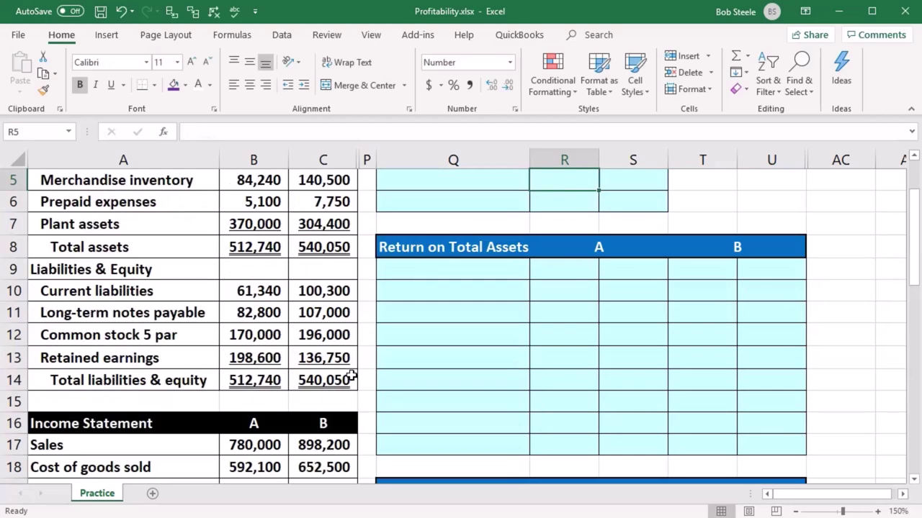
Paste the copied label "Net sales" into Q5 of the Profit Margin ratio table
{"action": "scroll", "coordinate": [421, 373], "scroll_direction": "up", "scroll_amount": 1}
{"action": "left_click", "coordinate": [439, 244]}
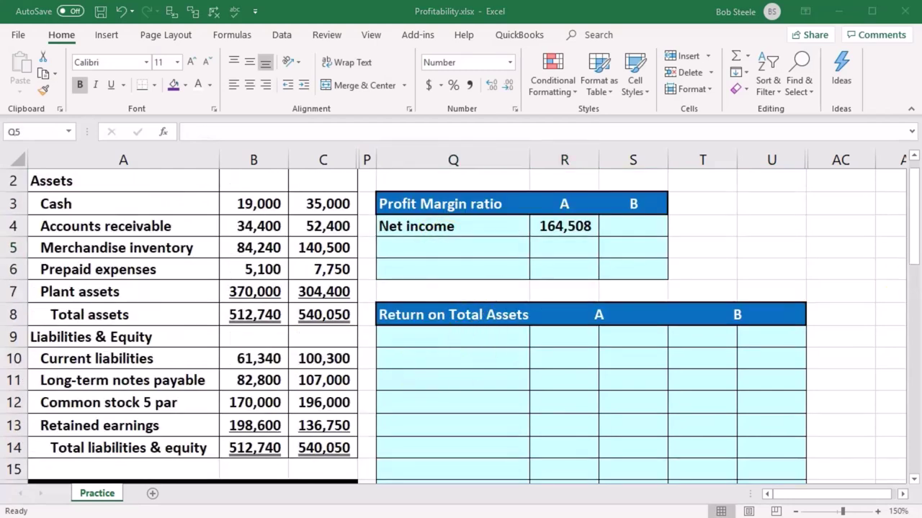
{"action": "key", "text": "alt+Tab"}
{"action": "key", "text": "ctrl+v"}
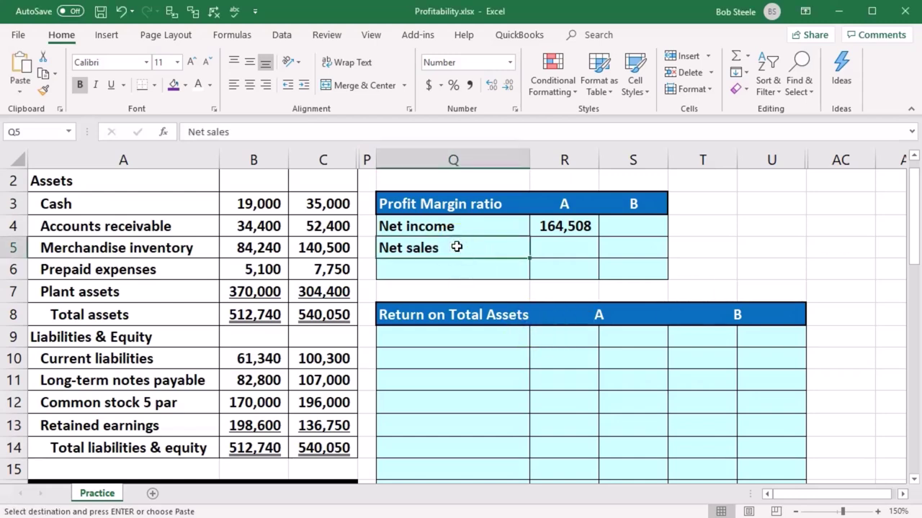
Link company A's net sales in R5 to the income statement's sales figure with the formula =B17
{"action": "left_click", "coordinate": [562, 249]}
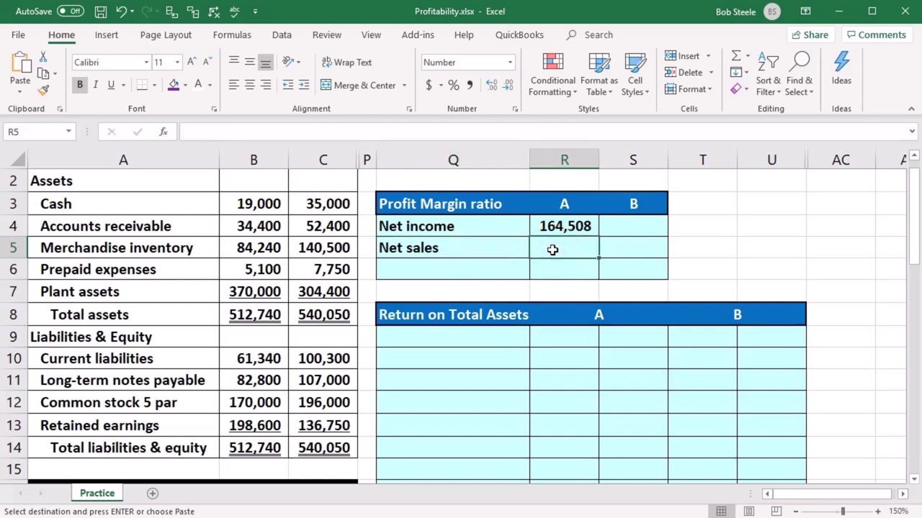
{"action": "type", "text": "="}
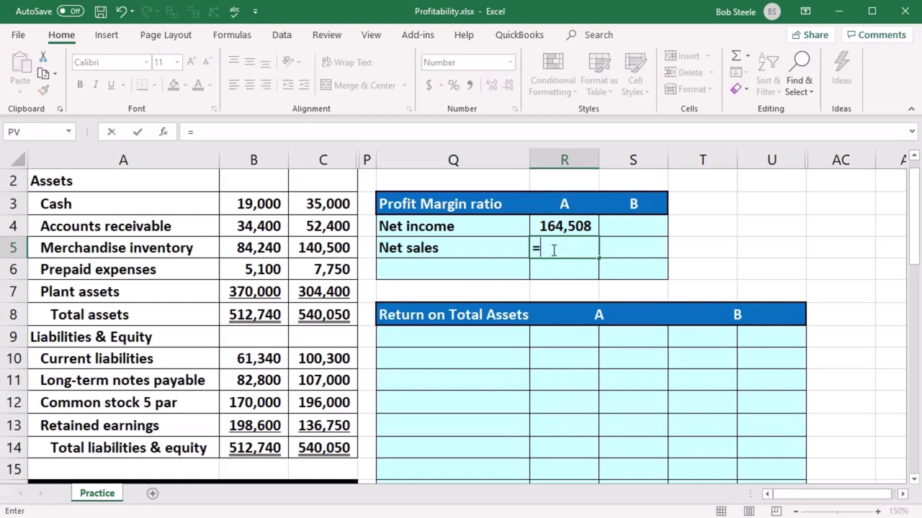
{"action": "scroll", "coordinate": [330, 349], "scroll_direction": "down", "scroll_amount": 2}
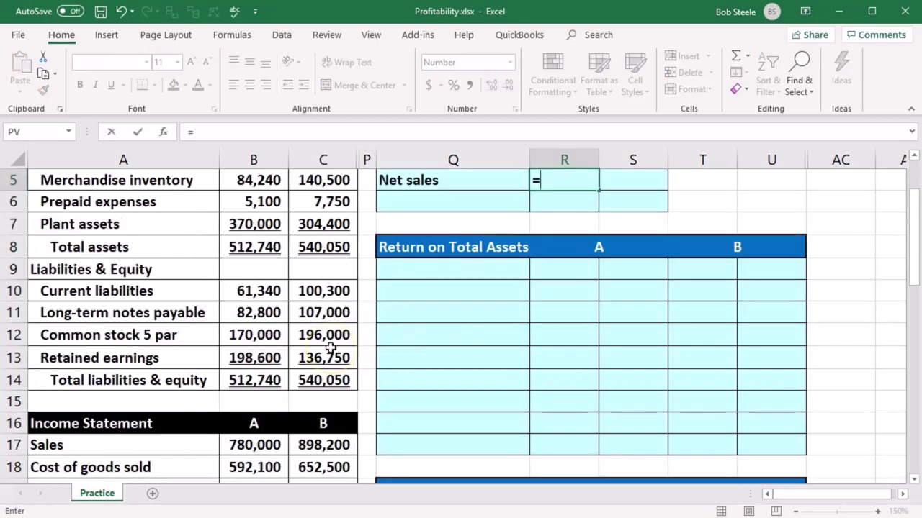
{"action": "left_click", "coordinate": [255, 382]}
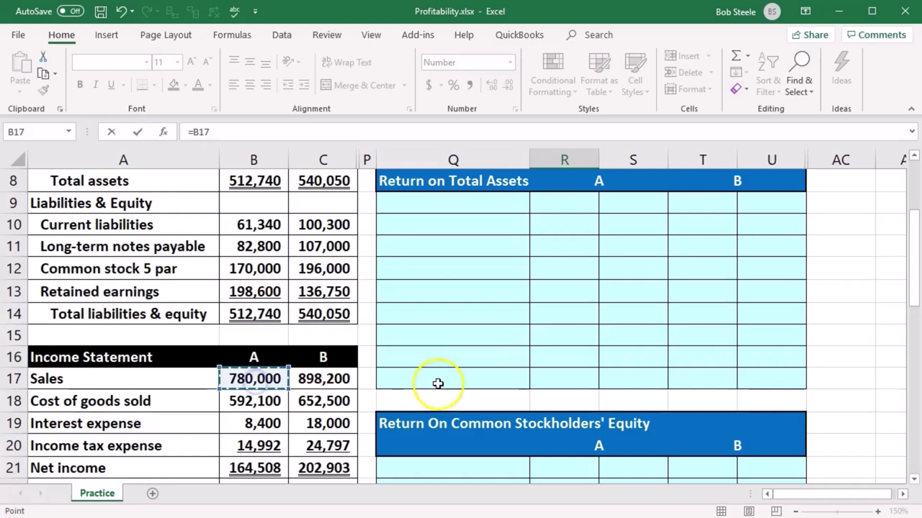
{"action": "key", "text": "Return"}
Paste the copied label "Profit Margin ratio" into Q6 and underline company A's net sales in R5
{"action": "scroll", "coordinate": [445, 378], "scroll_direction": "up", "scroll_amount": 1}
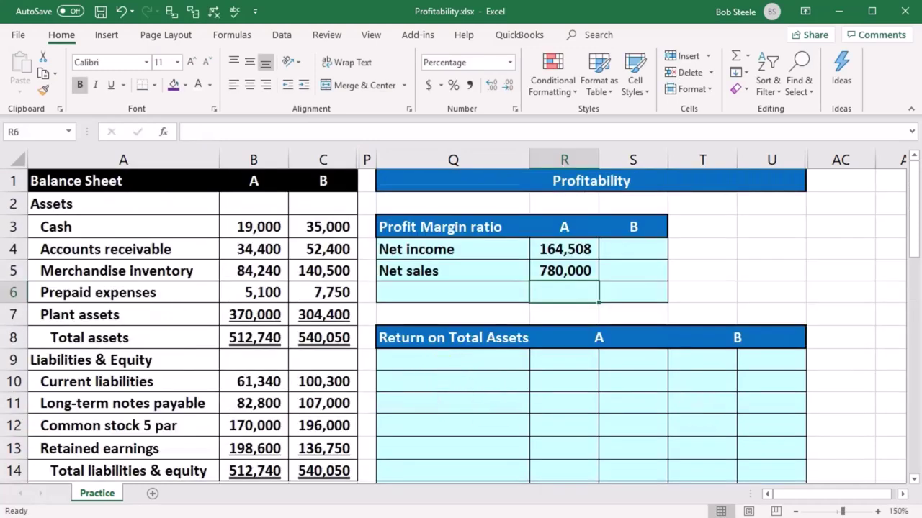
{"action": "key", "text": "ctrl+c"}
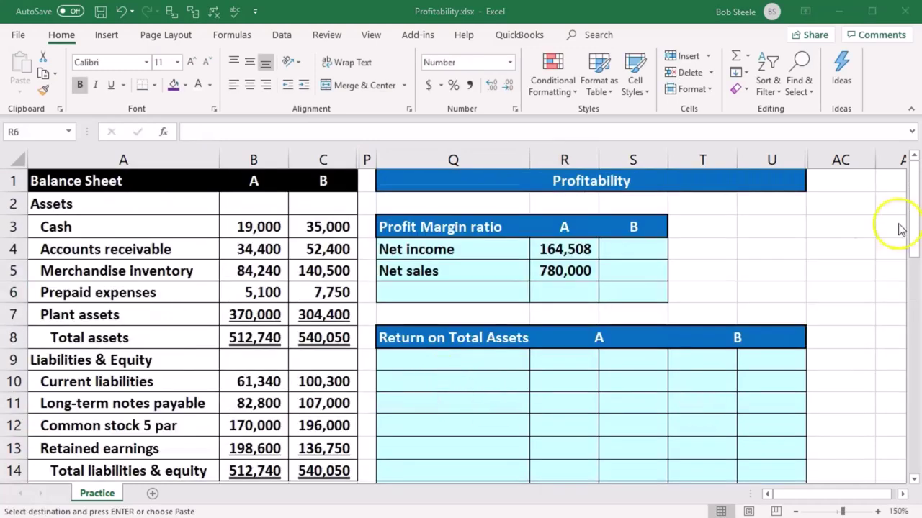
{"action": "left_click", "coordinate": [594, 289]}
{"action": "left_click", "coordinate": [514, 291]}
{"action": "key", "text": "ctrl+v"}
{"action": "left_click", "coordinate": [555, 273]}
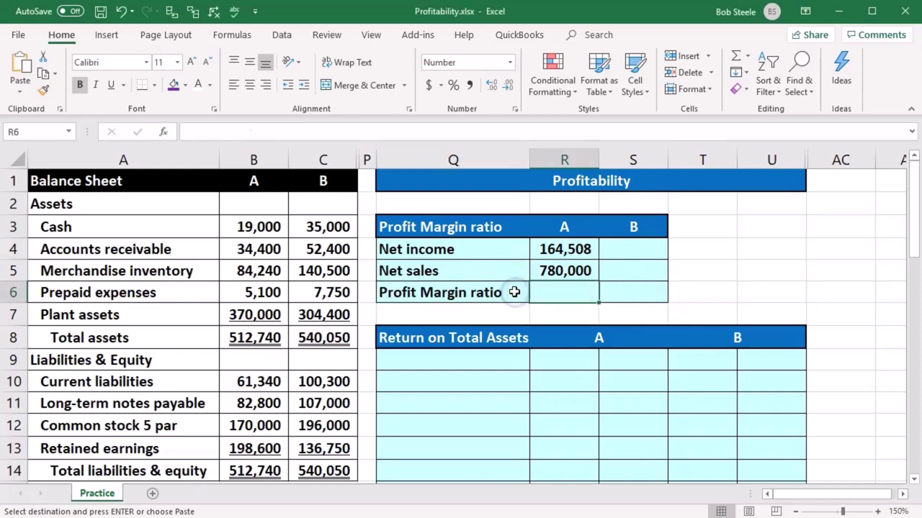
{"action": "left_click", "coordinate": [111, 86]}
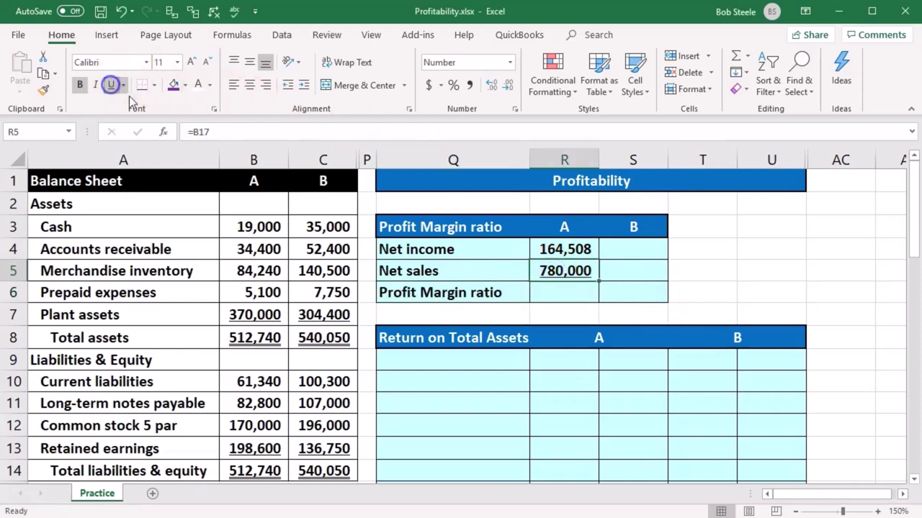
Calculate company A's profit margin ratio in R6 by dividing net income by net sales with =R4/R5
{"action": "left_click", "coordinate": [582, 291]}
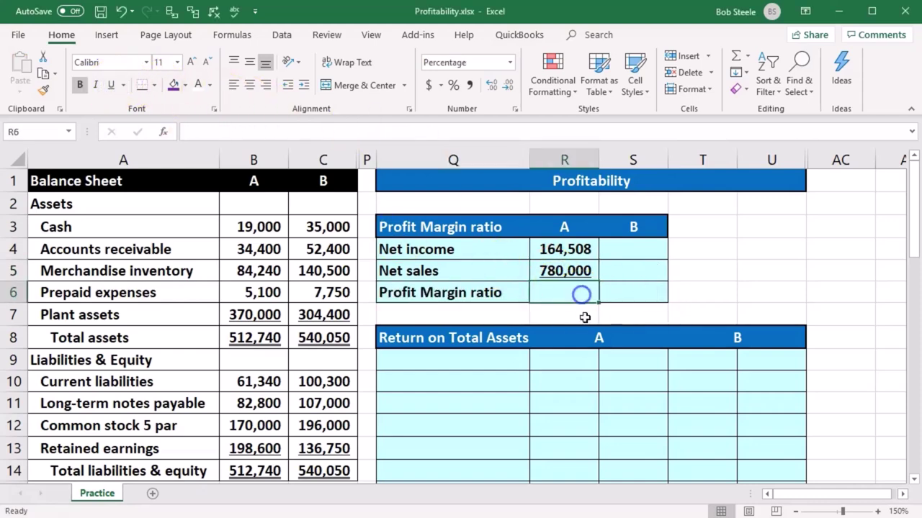
{"action": "type", "text": "="}
{"action": "left_click", "coordinate": [569, 254]}
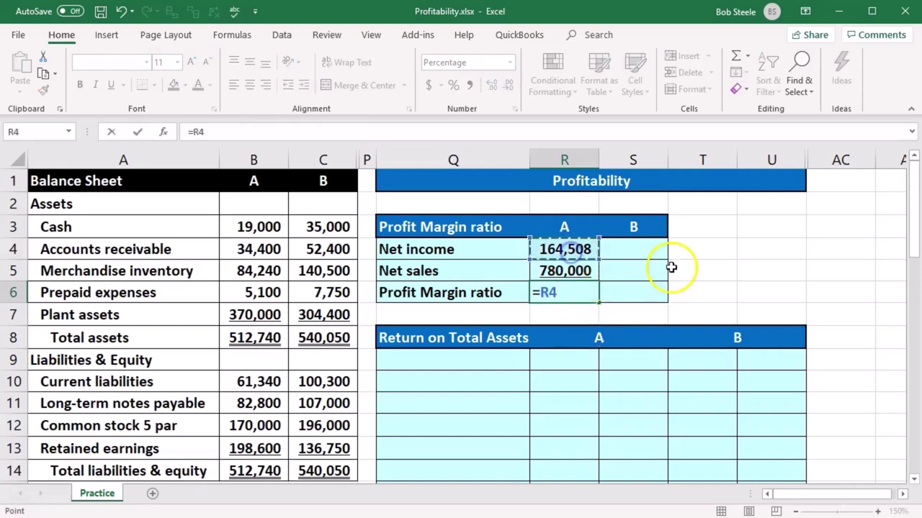
{"action": "type", "text": "/"}
{"action": "left_click", "coordinate": [571, 272]}
{"action": "key", "text": "Return"}
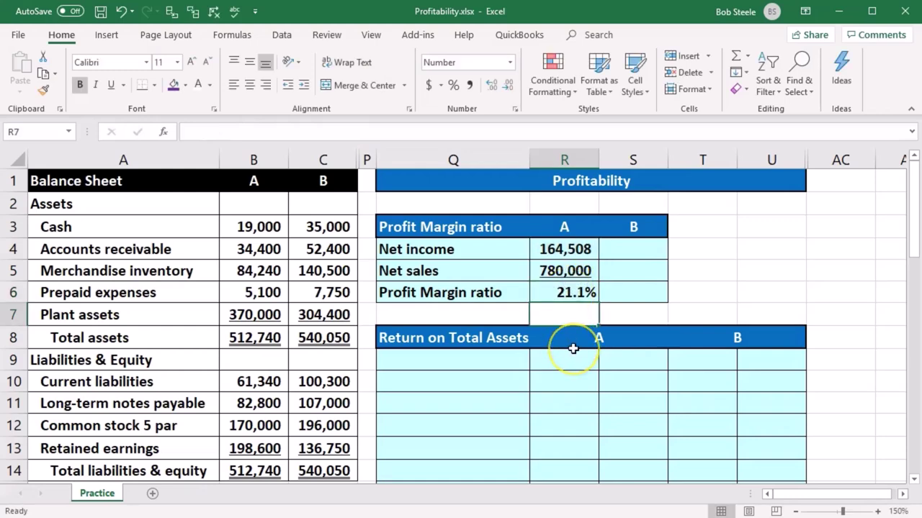
{"action": "left_click_drag", "start_coordinate": [564, 272], "coordinate": [568, 292]}
{"action": "left_click", "coordinate": [566, 278]}
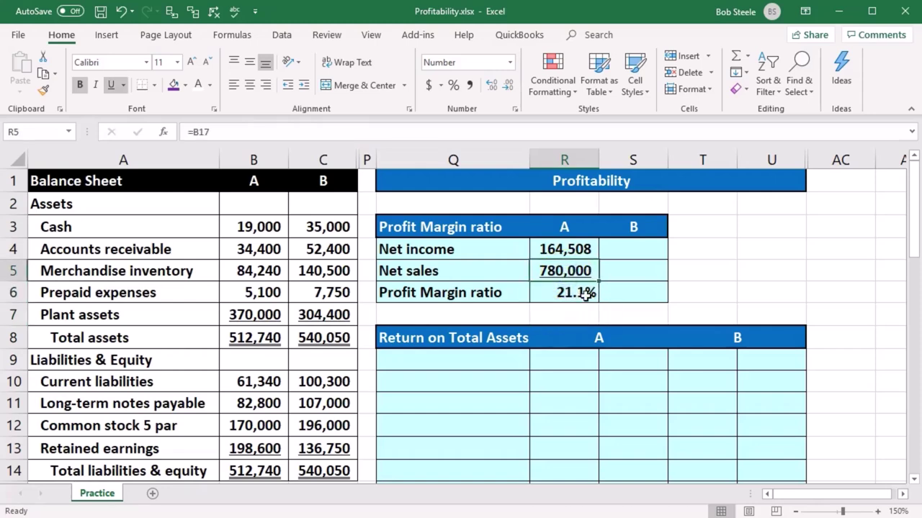
{"action": "left_click", "coordinate": [592, 247]}
{"action": "left_click", "coordinate": [584, 271]}
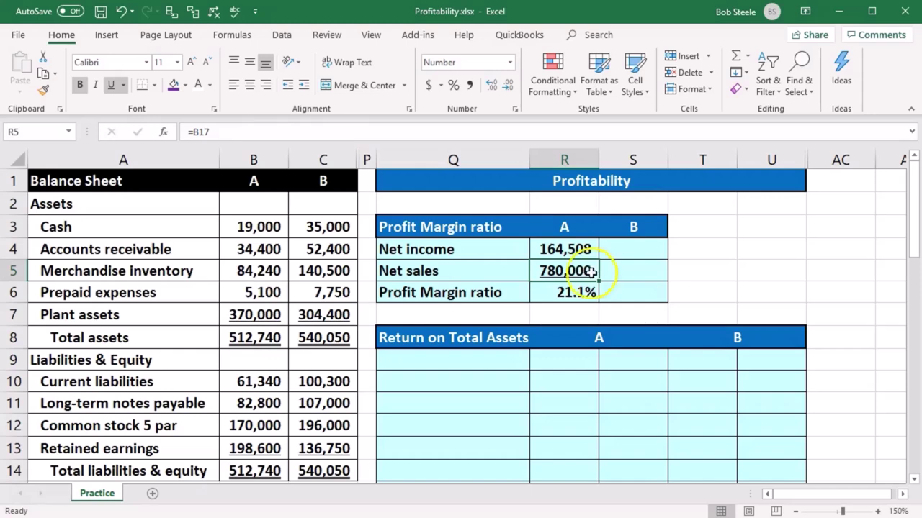
Link company B's net income in S4 to the income statement's net income with the formula =C21
{"action": "left_click", "coordinate": [630, 249]}
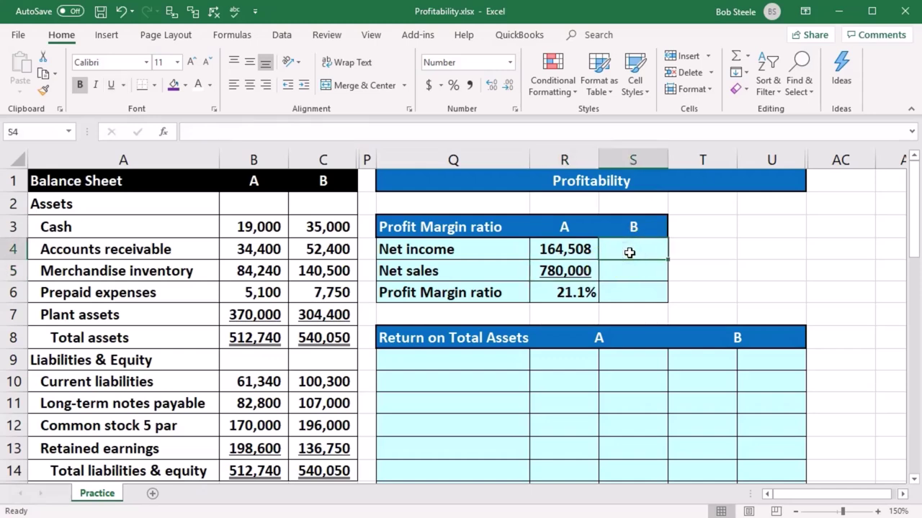
{"action": "type", "text": "="}
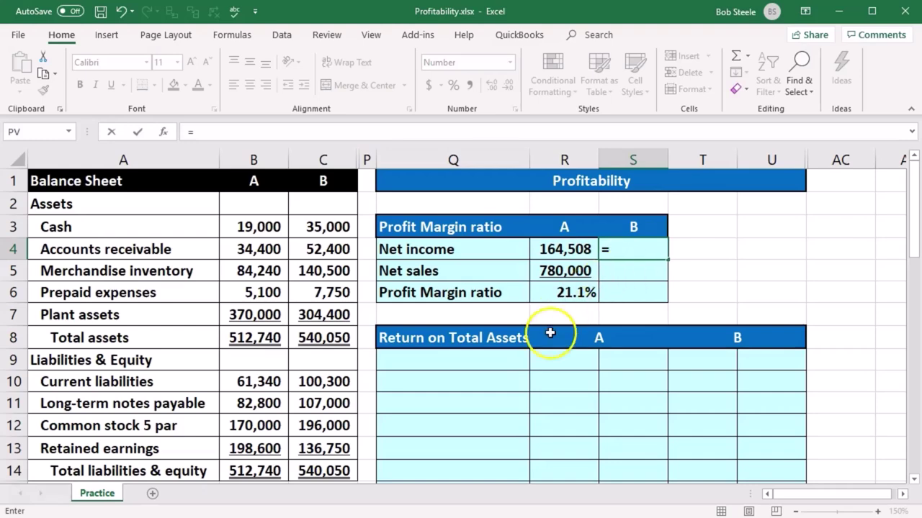
{"action": "scroll", "coordinate": [525, 376], "scroll_direction": "down", "scroll_amount": 3}
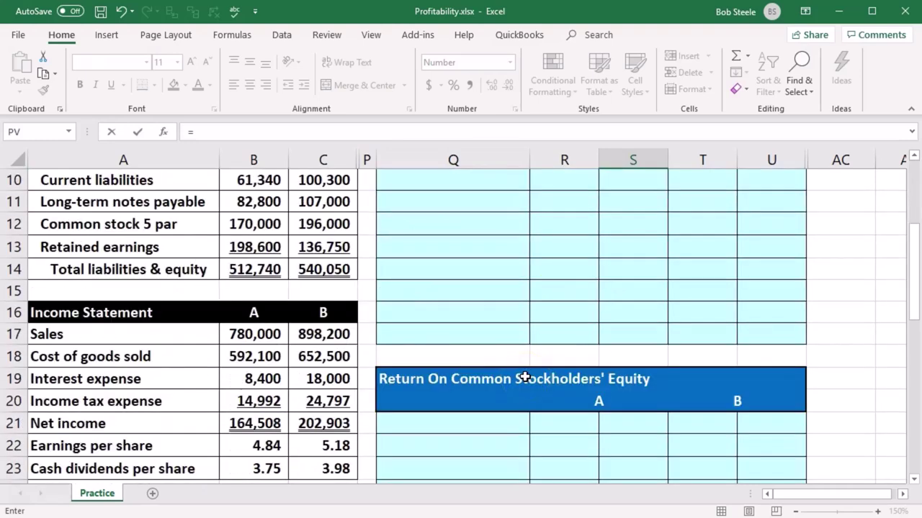
{"action": "scroll", "coordinate": [525, 377], "scroll_direction": "down", "scroll_amount": 2}
{"action": "left_click", "coordinate": [348, 293]}
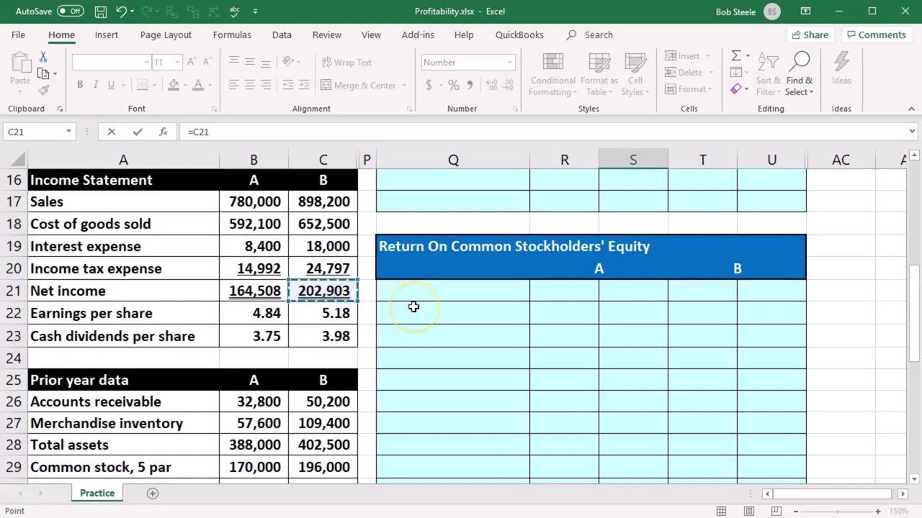
{"action": "key", "text": "Escape"}
{"action": "scroll", "coordinate": [413, 306], "scroll_direction": "up", "scroll_amount": 1}
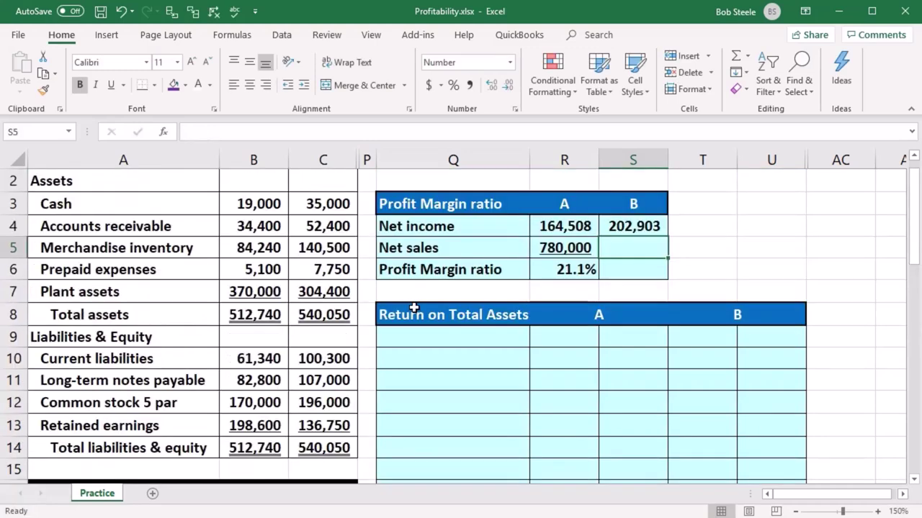
Link company B's net sales in S5 to the income statement's sales figure with =C17
{"action": "type", "text": "="}
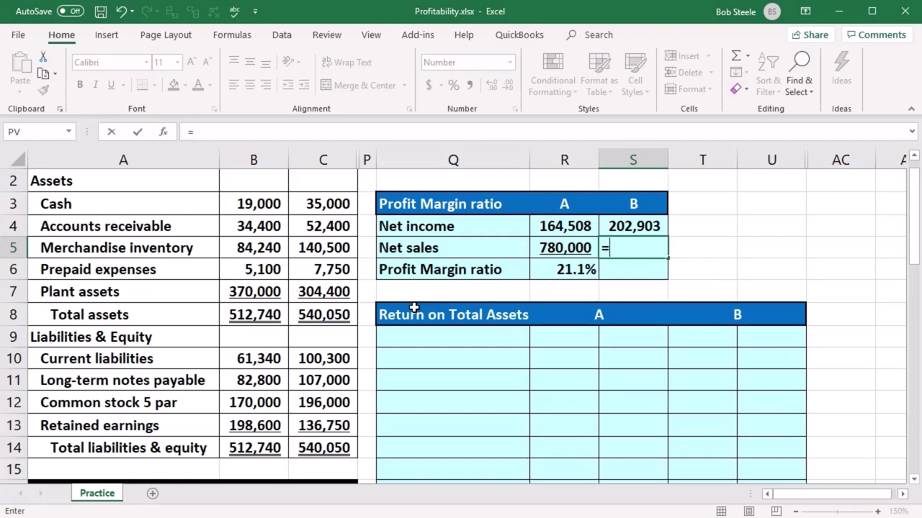
{"action": "scroll", "coordinate": [413, 317], "scroll_direction": "down", "scroll_amount": 3}
{"action": "left_click", "coordinate": [351, 313]}
{"action": "key", "text": "Return"}
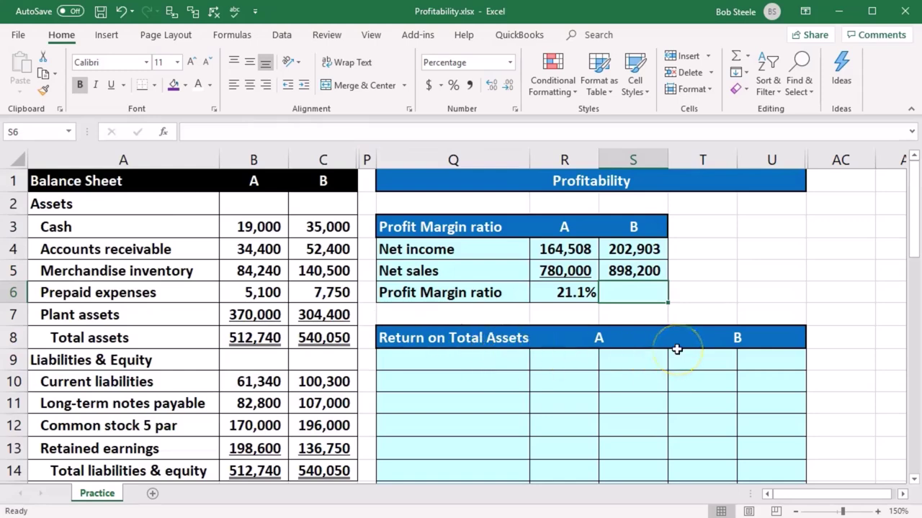
Calculate company B's profit margin ratio in S6 by dividing net income by net sales with =S4/S5
{"action": "type", "text": "="}
{"action": "left_click", "coordinate": [661, 250]}
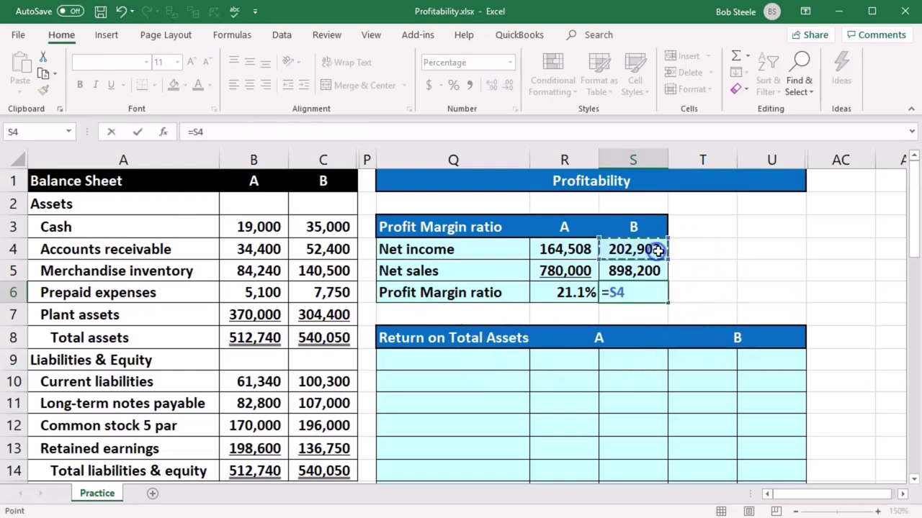
{"action": "type", "text": "/"}
{"action": "left_click", "coordinate": [644, 273]}
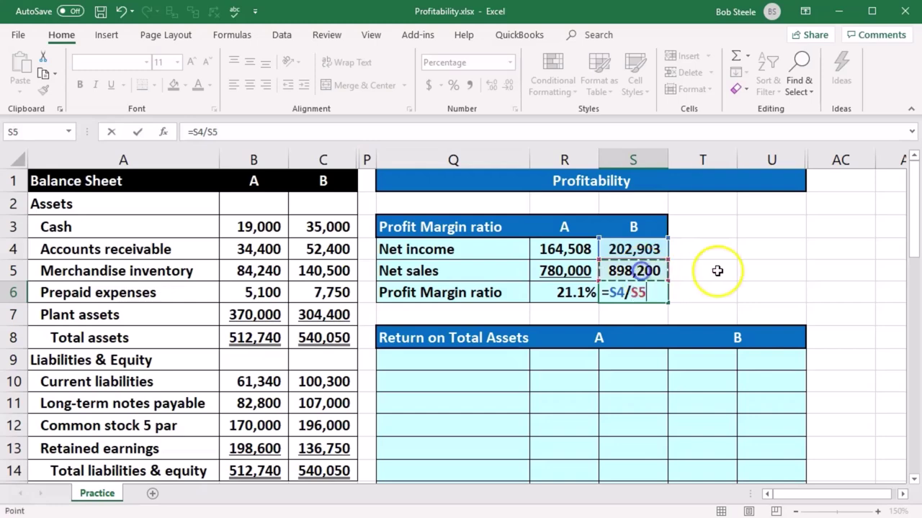
{"action": "key", "text": "Return"}
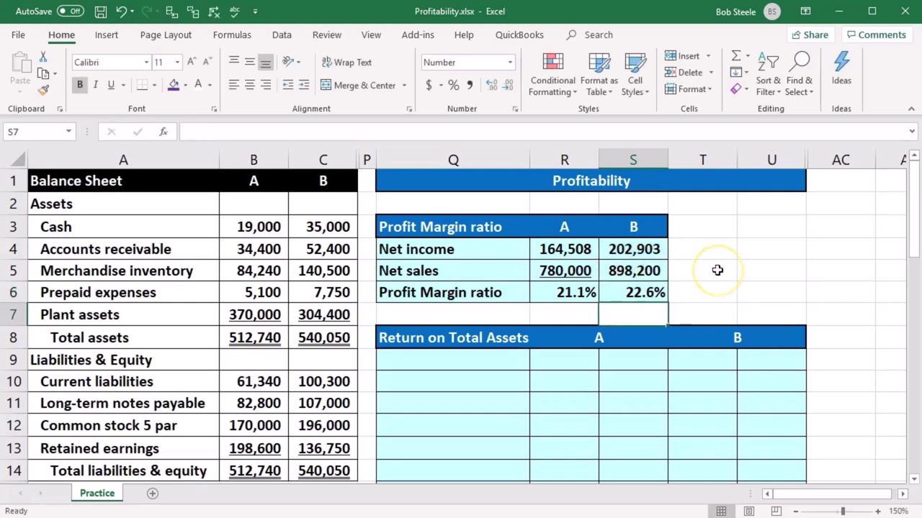
Underline company B's net sales in S5 and double-underline both profit margin ratios in R6:S6
{"action": "left_click", "coordinate": [656, 263]}
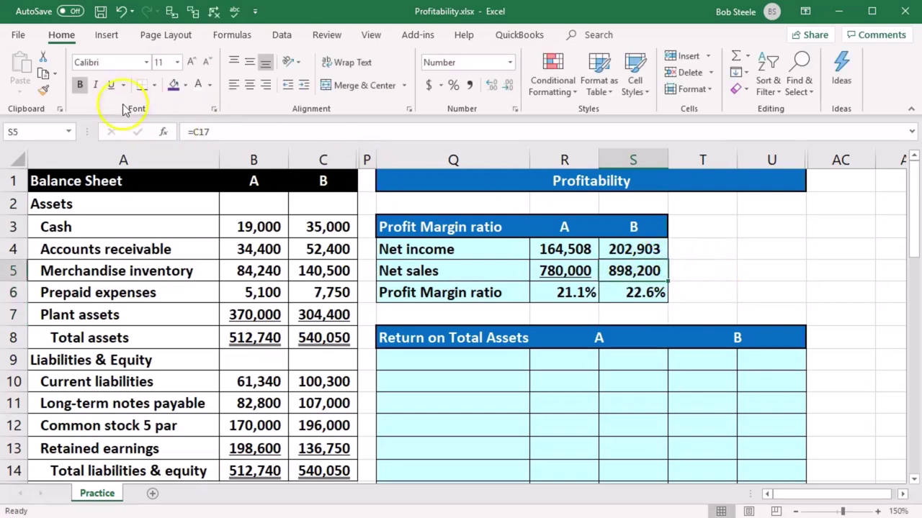
{"action": "left_click", "coordinate": [111, 84]}
{"action": "left_click_drag", "start_coordinate": [572, 295], "coordinate": [613, 291]}
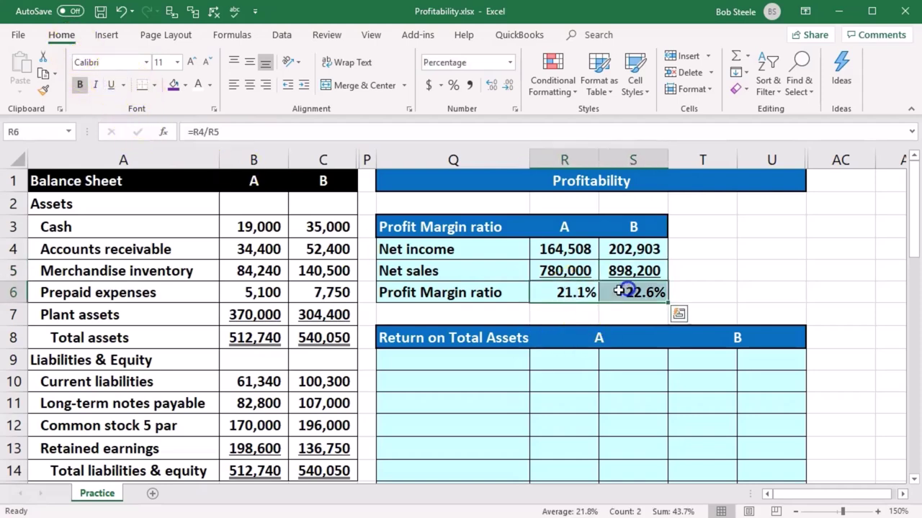
{"action": "left_click", "coordinate": [124, 86]}
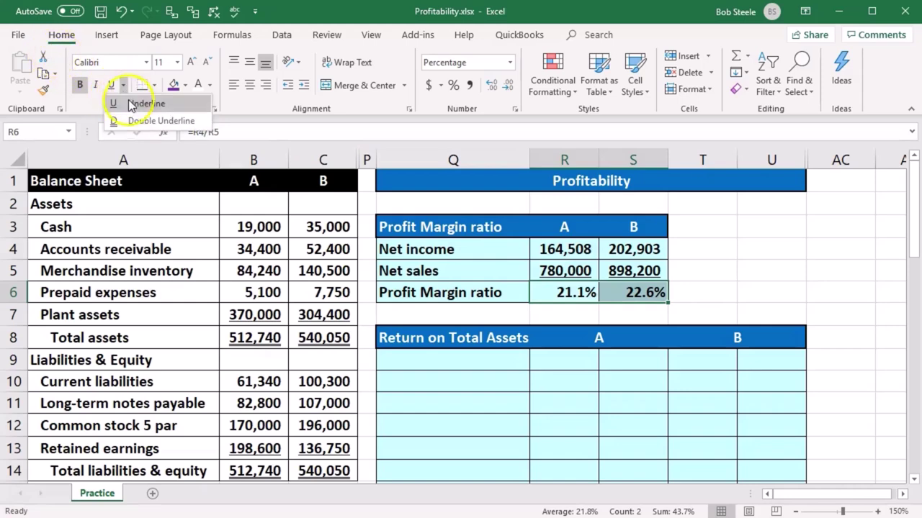
{"action": "left_click", "coordinate": [139, 123]}
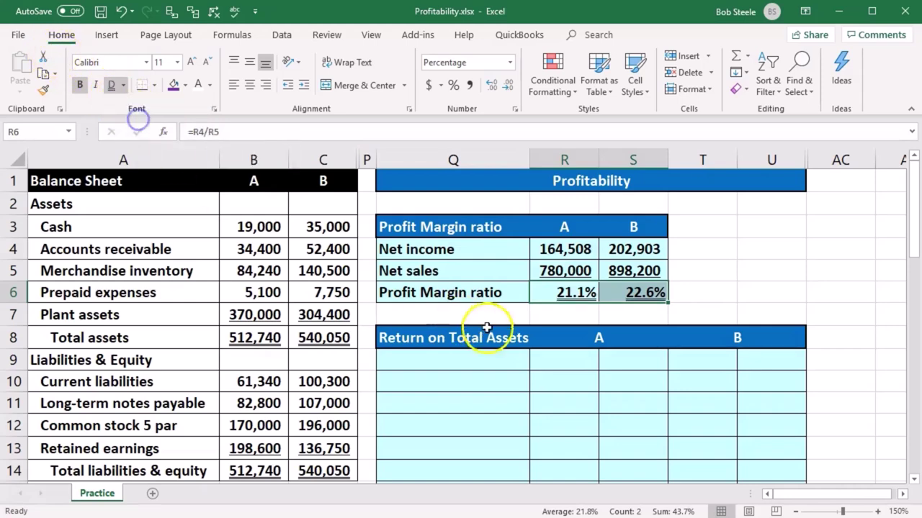
{"action": "left_click", "coordinate": [774, 291]}
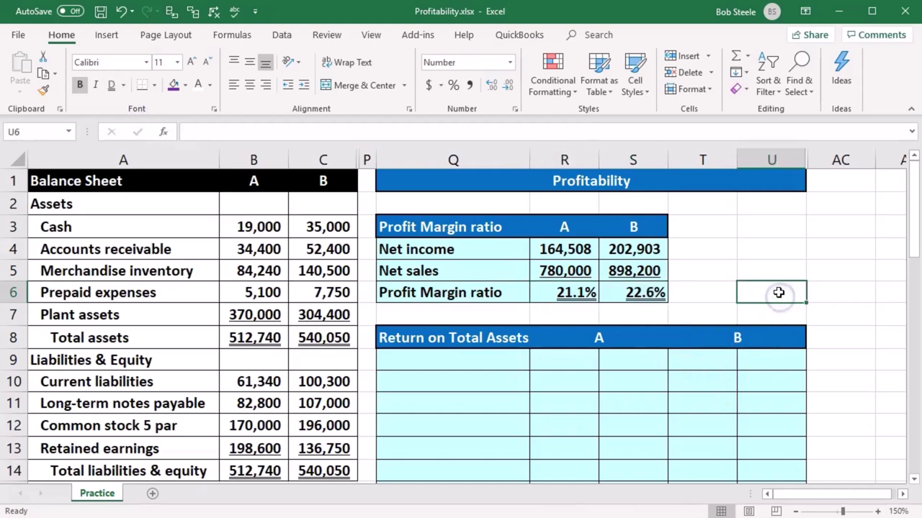
{"action": "left_click", "coordinate": [657, 294]}
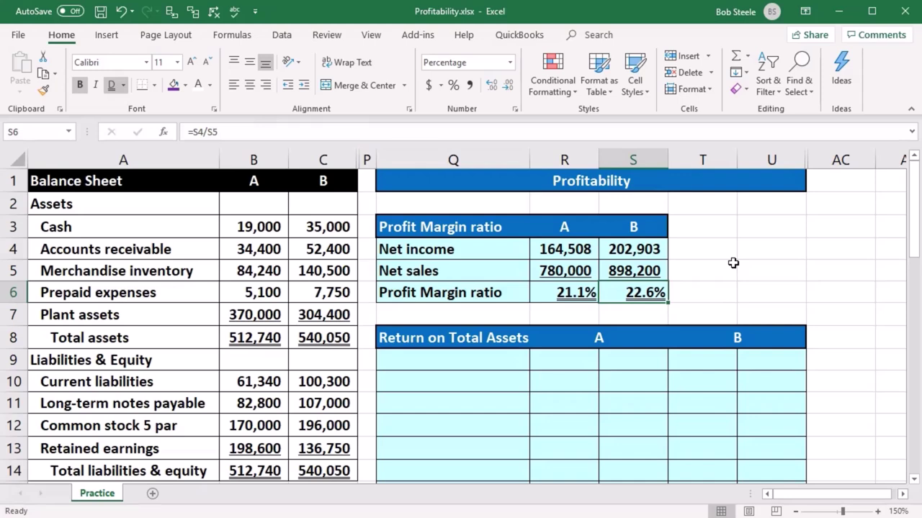
{"action": "left_click", "coordinate": [690, 253]}
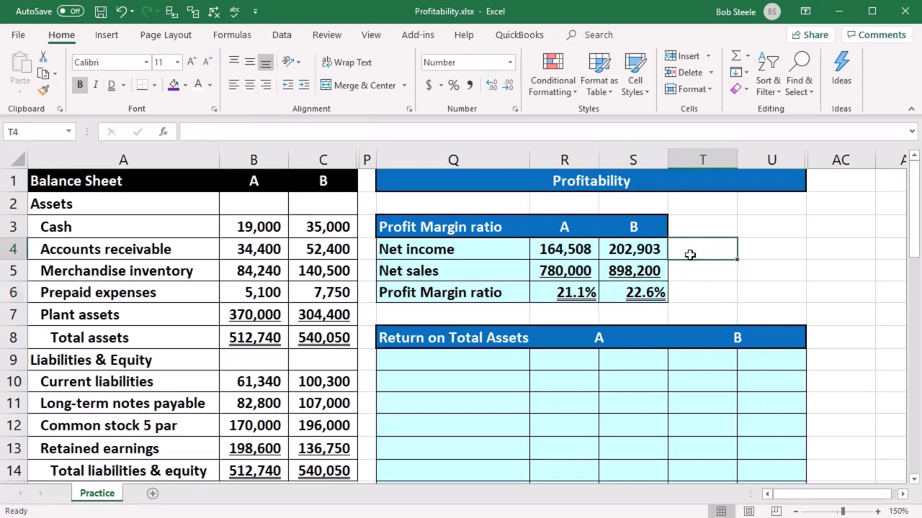
{"action": "key", "text": "Down"}
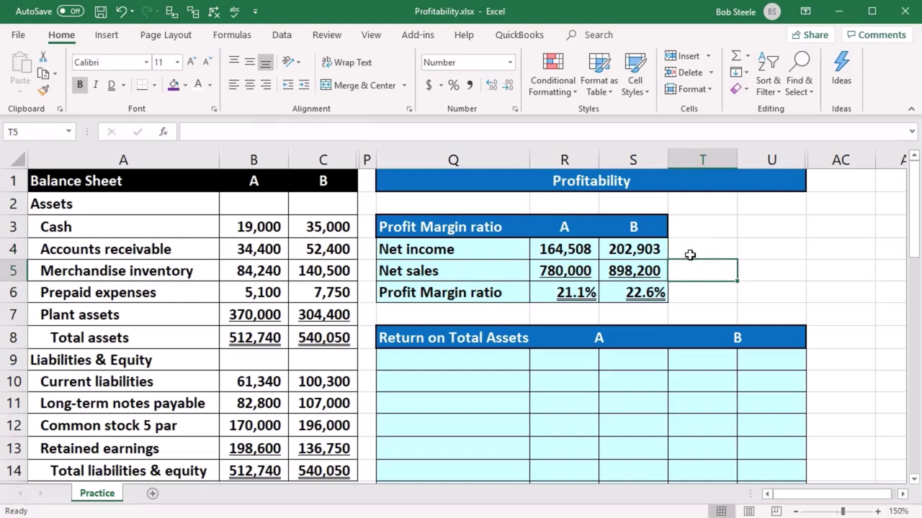
{"action": "left_click", "coordinate": [648, 397]}
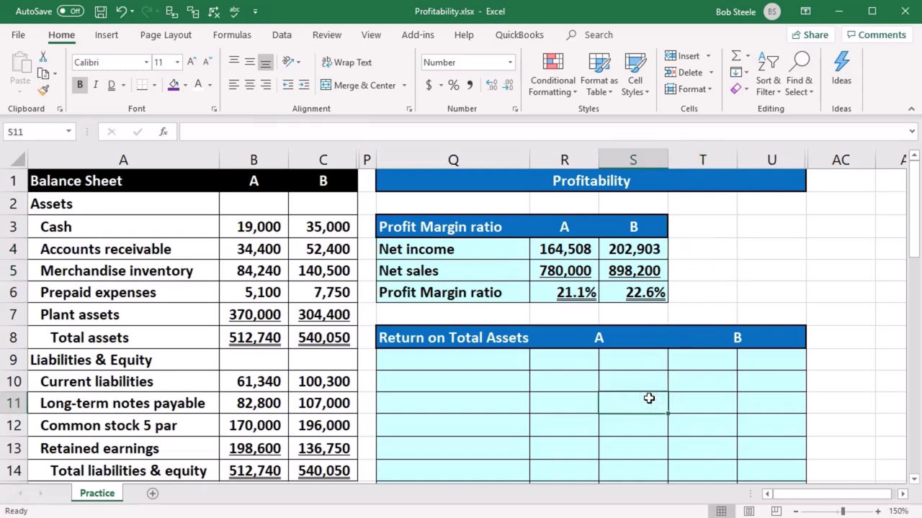
{"action": "scroll", "coordinate": [649, 398], "scroll_direction": "down", "scroll_amount": 1}
{"action": "scroll", "coordinate": [648, 400], "scroll_direction": "down", "scroll_amount": 1}
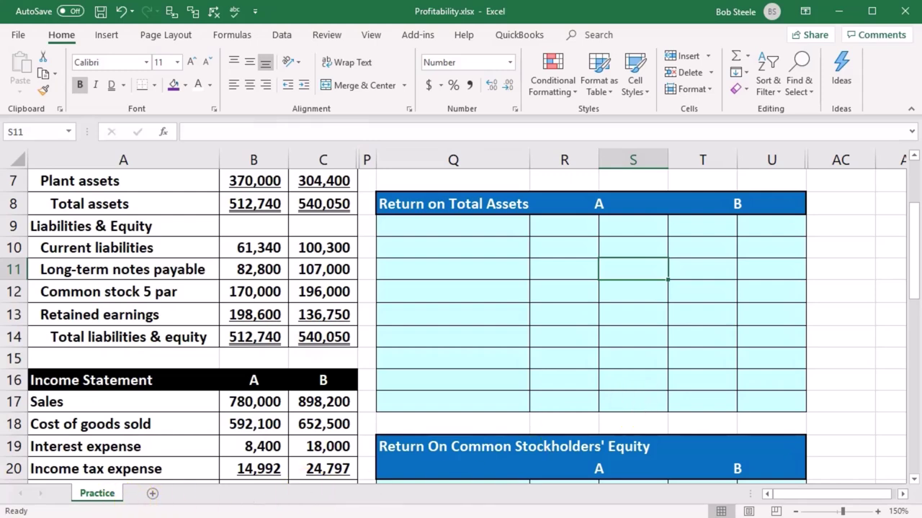
Remove the spare table row Q10:U10 from Return on Total Assets and paste the copied label "Net income" into Q9
{"action": "key", "text": "ctrl+z"}
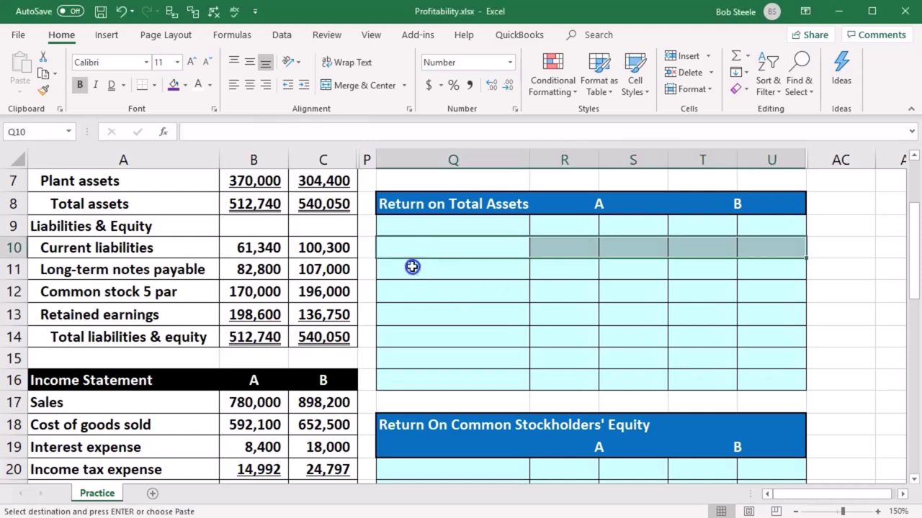
{"action": "left_click", "coordinate": [422, 229]}
{"action": "key", "text": "ctrl+v"}
Link company A's net income in S9 of the Return on Total Assets table to the income statement with =B21
{"action": "left_click", "coordinate": [654, 232]}
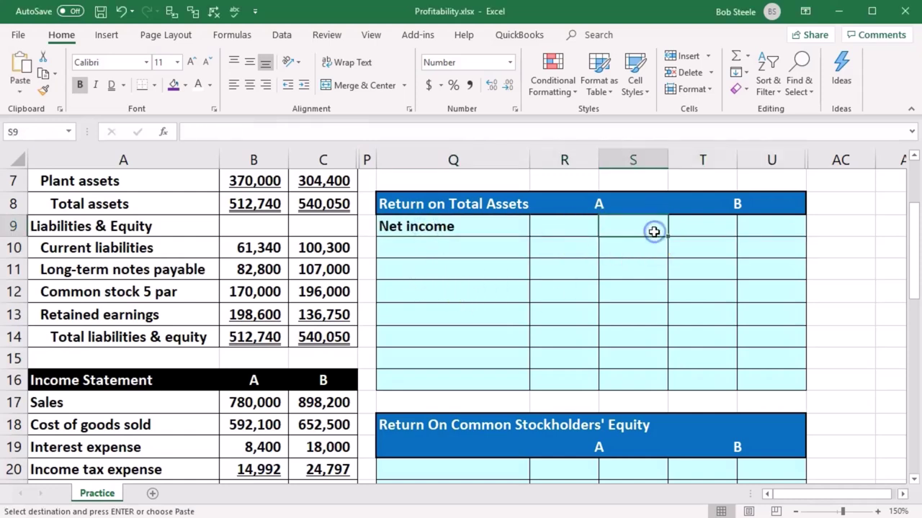
{"action": "left_click", "coordinate": [600, 231]}
{"action": "left_click", "coordinate": [621, 239]}
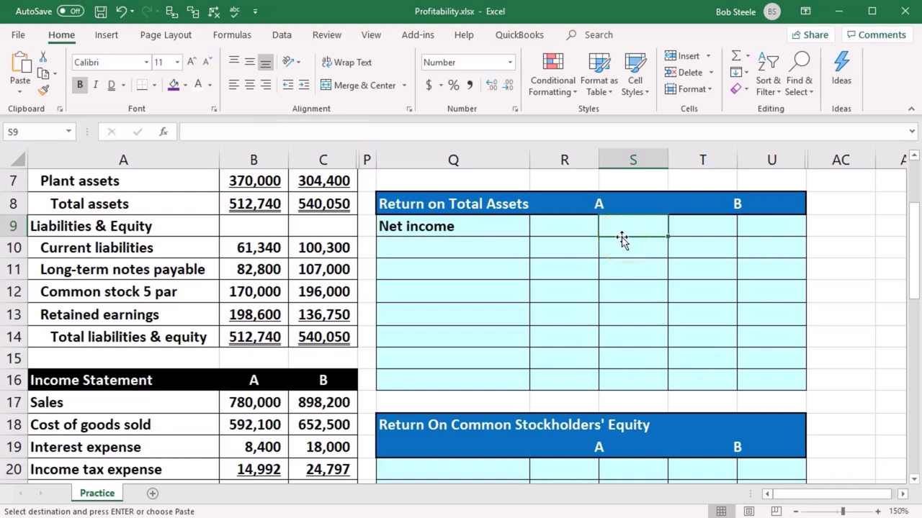
{"action": "type", "text": "="}
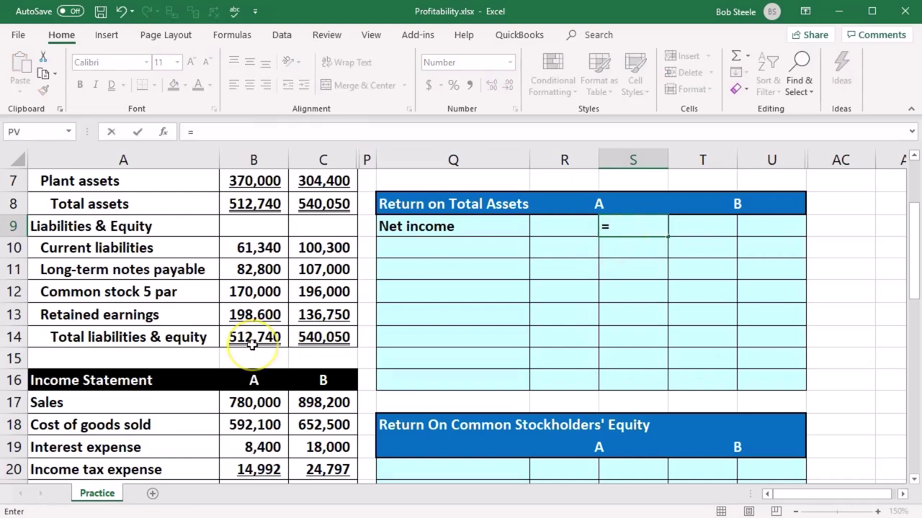
{"action": "scroll", "coordinate": [252, 344], "scroll_direction": "down", "scroll_amount": 1}
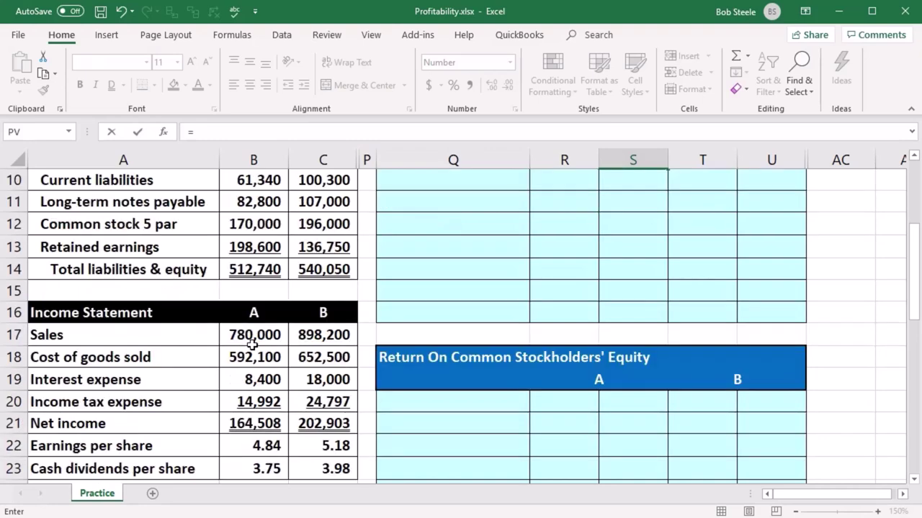
{"action": "scroll", "coordinate": [252, 345], "scroll_direction": "down", "scroll_amount": 1}
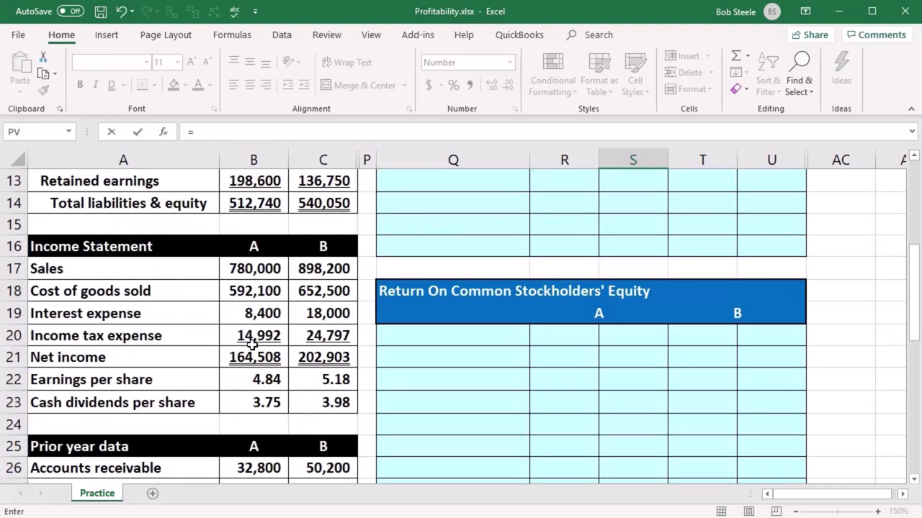
{"action": "left_click", "coordinate": [249, 341]}
{"action": "key", "text": "ctrl+z"}
{"action": "left_click", "coordinate": [270, 365]}
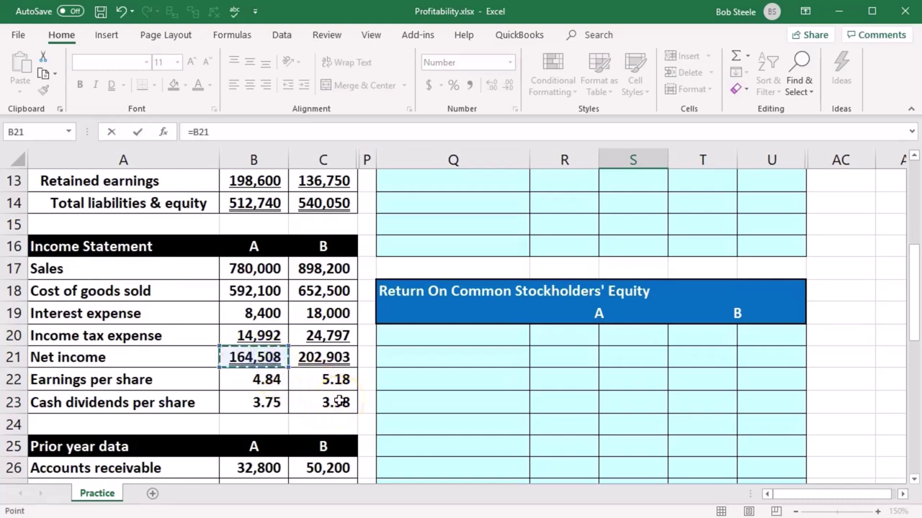
{"action": "key", "text": "Return"}
{"action": "scroll", "coordinate": [339, 402], "scroll_direction": "up", "scroll_amount": 1}
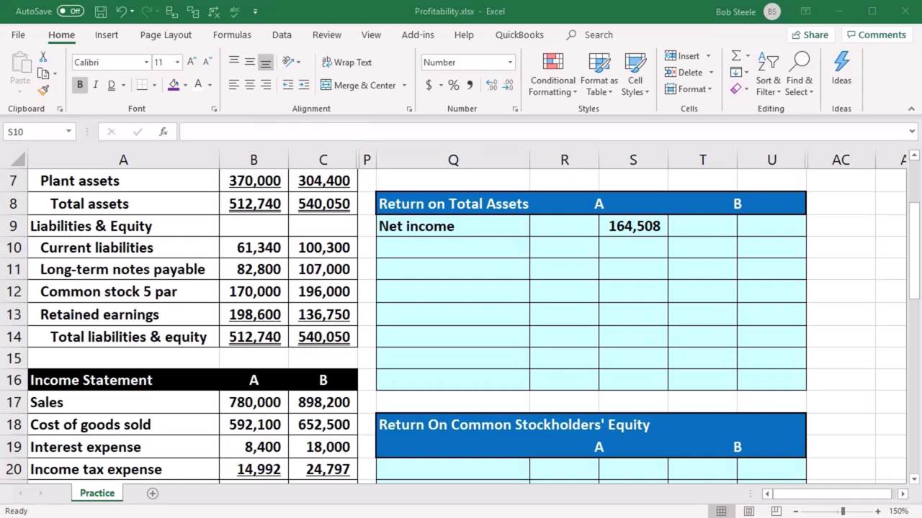
Enter the labels "Average total assets:" in Q10 and "Beginning assets" in Q11 of the Return on Total Assets table
{"action": "left_click", "coordinate": [438, 247]}
{"action": "type", "text": "Average total assets:"}
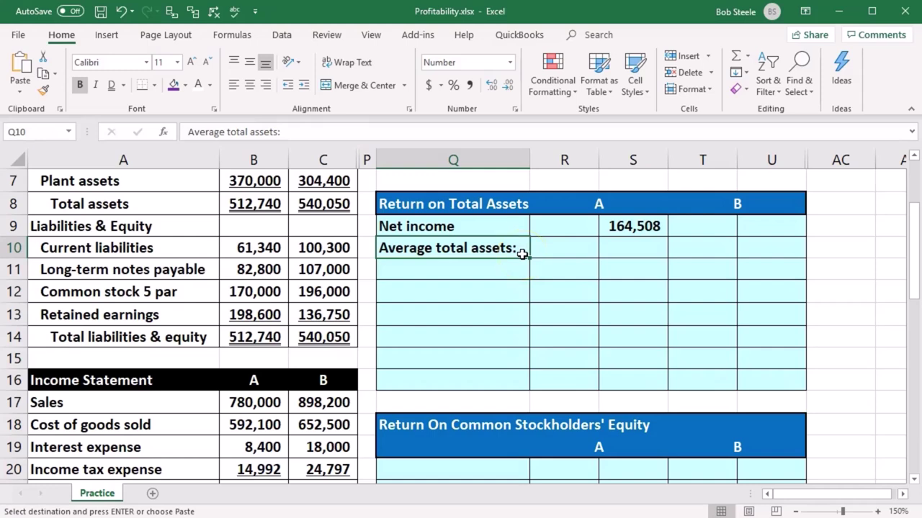
{"action": "left_click", "coordinate": [560, 286]}
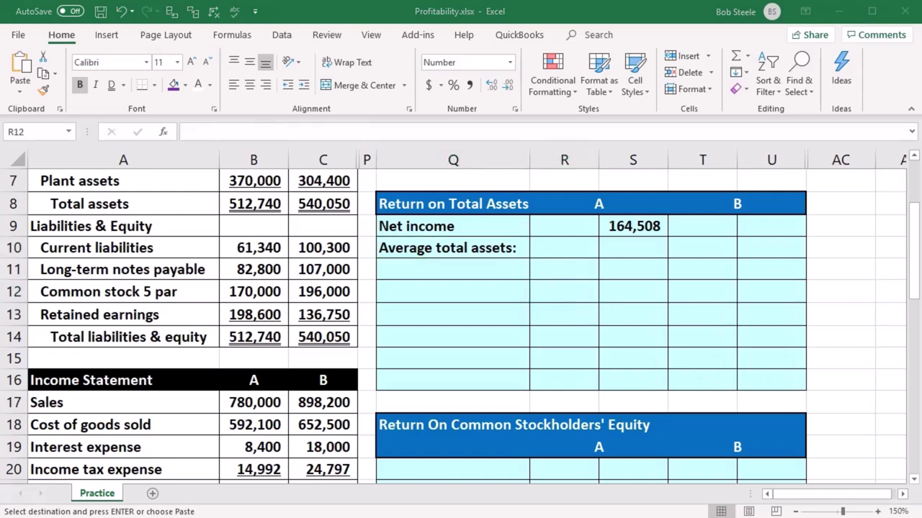
{"action": "left_click", "coordinate": [556, 292]}
{"action": "left_click", "coordinate": [465, 272]}
{"action": "type", "text": "Beginning assets"}
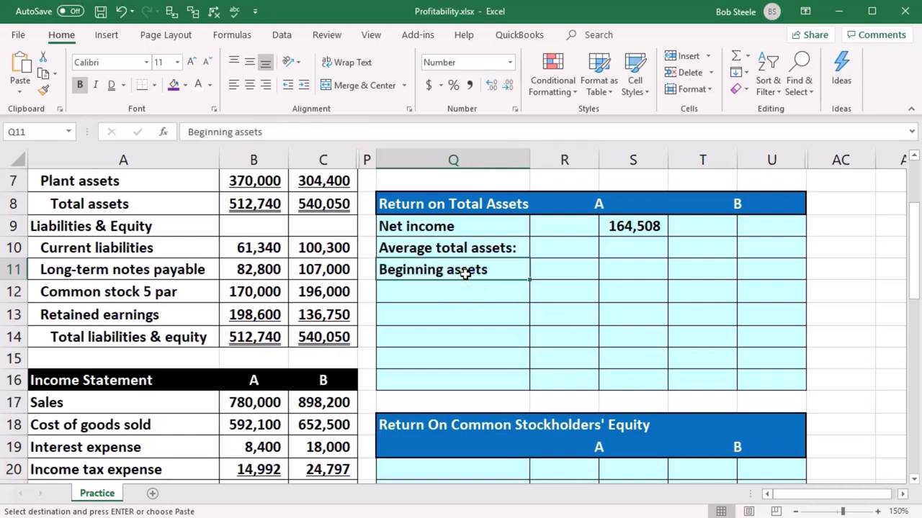
Link company A's beginning assets in R11 to the prior year total assets with =B28
{"action": "left_click", "coordinate": [310, 336]}
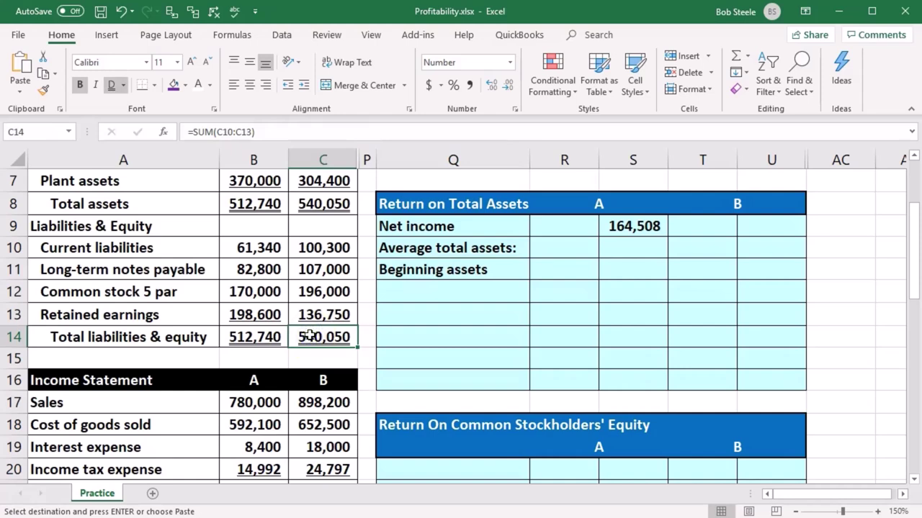
{"action": "left_click", "coordinate": [547, 272]}
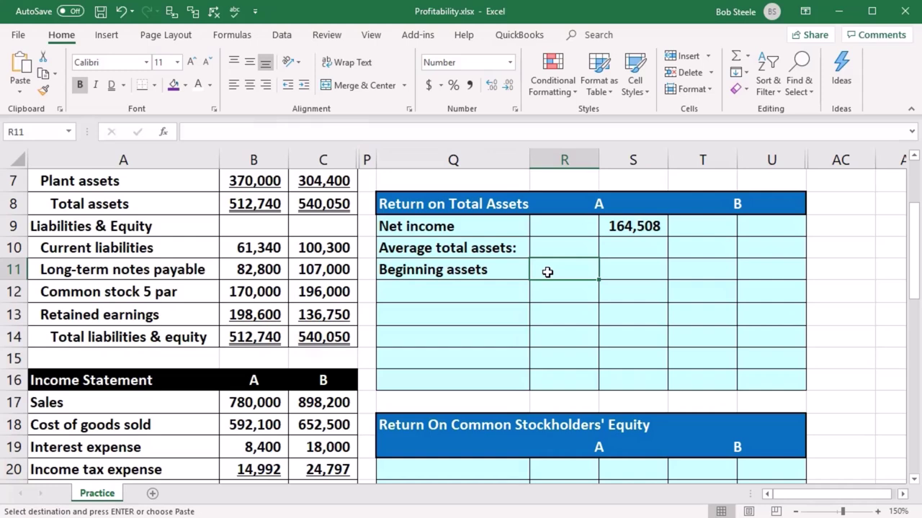
{"action": "type", "text": "="}
{"action": "scroll", "coordinate": [189, 353], "scroll_direction": "up", "scroll_amount": 1}
{"action": "scroll", "coordinate": [189, 353], "scroll_direction": "down", "scroll_amount": 4}
{"action": "scroll", "coordinate": [189, 414], "scroll_direction": "down", "scroll_amount": 2}
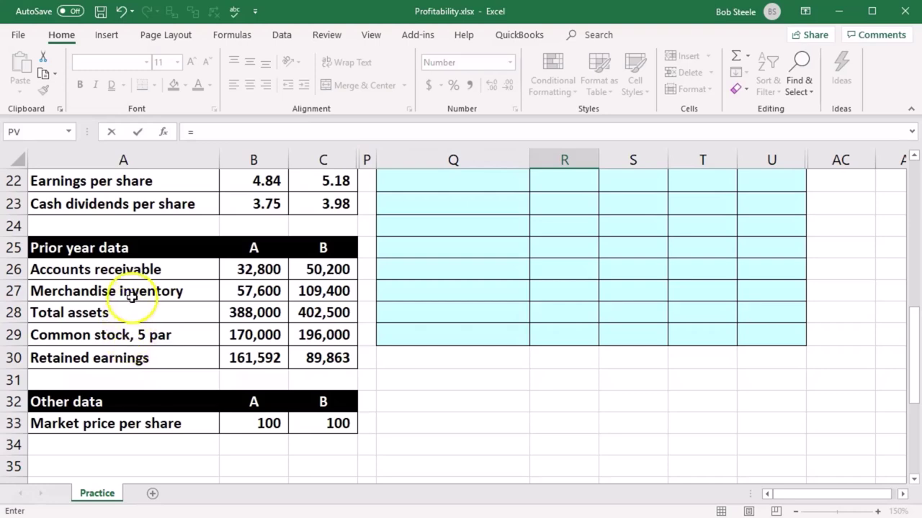
{"action": "left_click", "coordinate": [260, 311]}
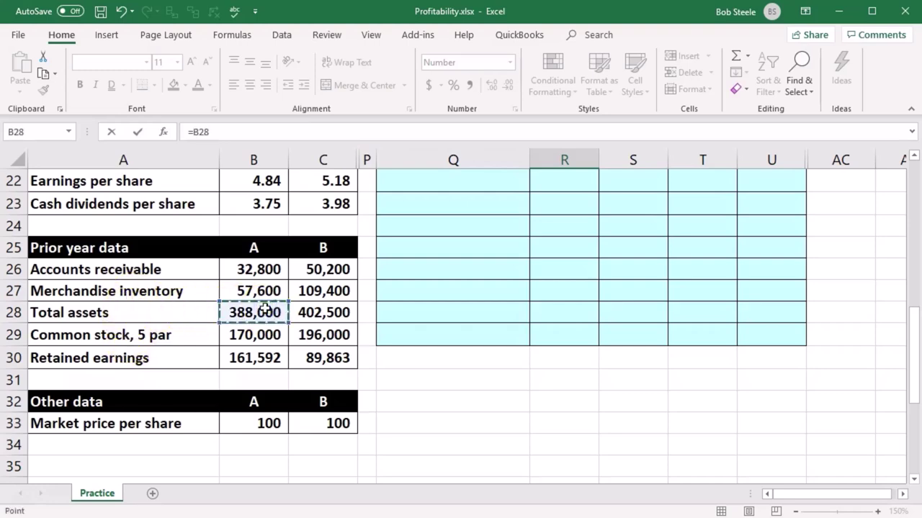
{"action": "key", "text": "Return"}
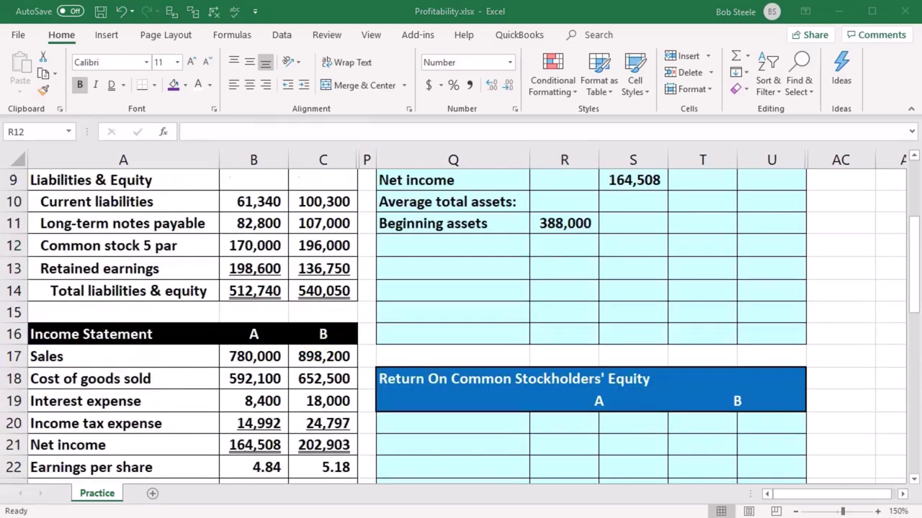
Enter the label "Ending assets" in Q12 and link company A's value in R12 to the balance sheet's total assets with =B8
{"action": "left_click", "coordinate": [490, 242]}
{"action": "key", "text": "ctrl+v"}
{"action": "key", "text": "Right"}
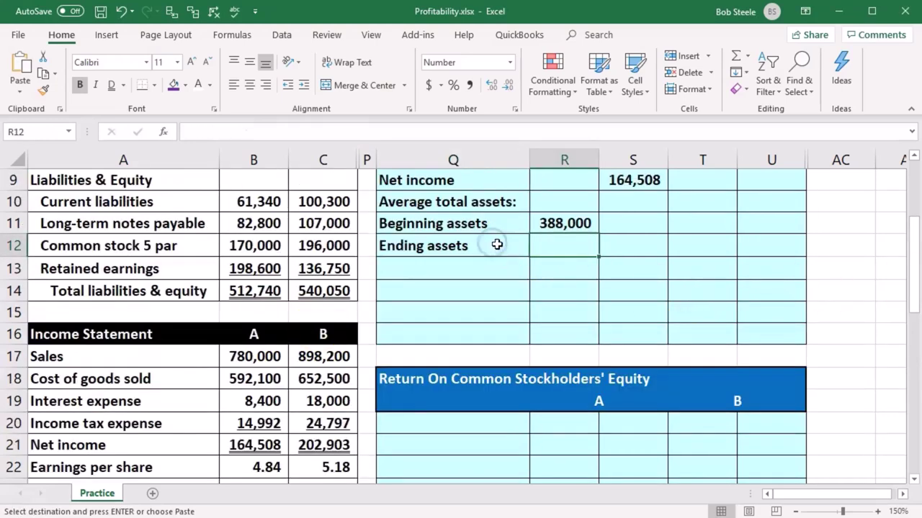
{"action": "type", "text": "="}
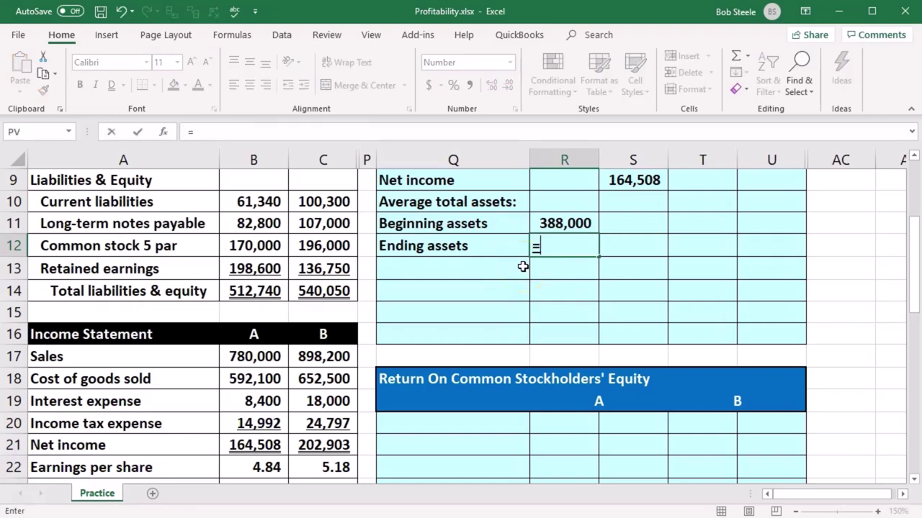
{"action": "scroll", "coordinate": [324, 333], "scroll_direction": "up", "scroll_amount": 3}
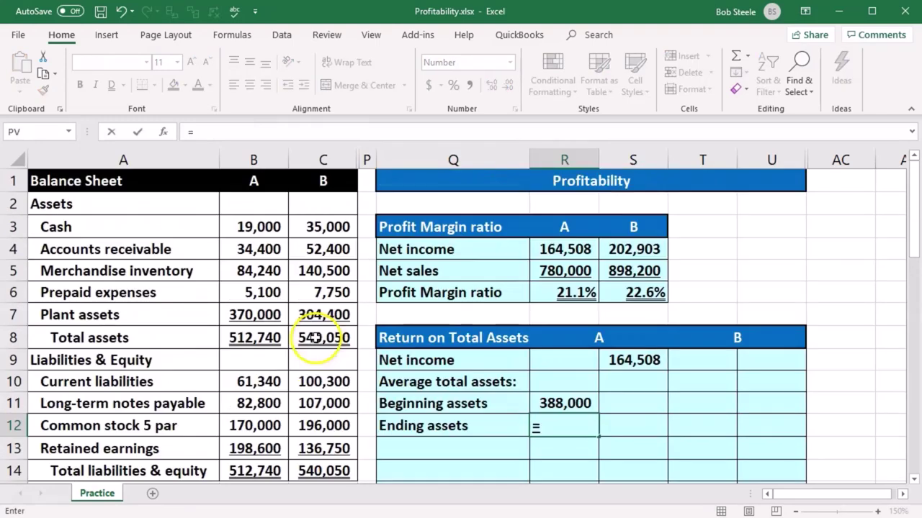
{"action": "left_click", "coordinate": [243, 337]}
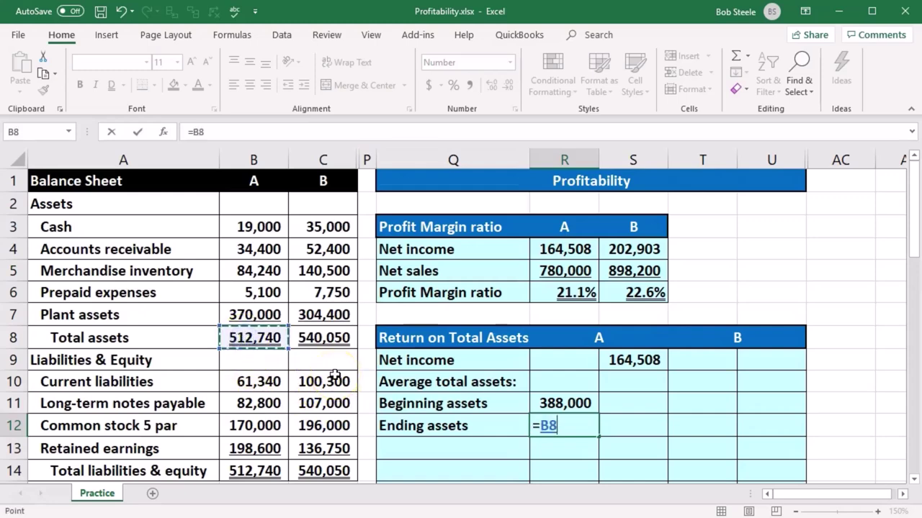
{"action": "key", "text": "Return"}
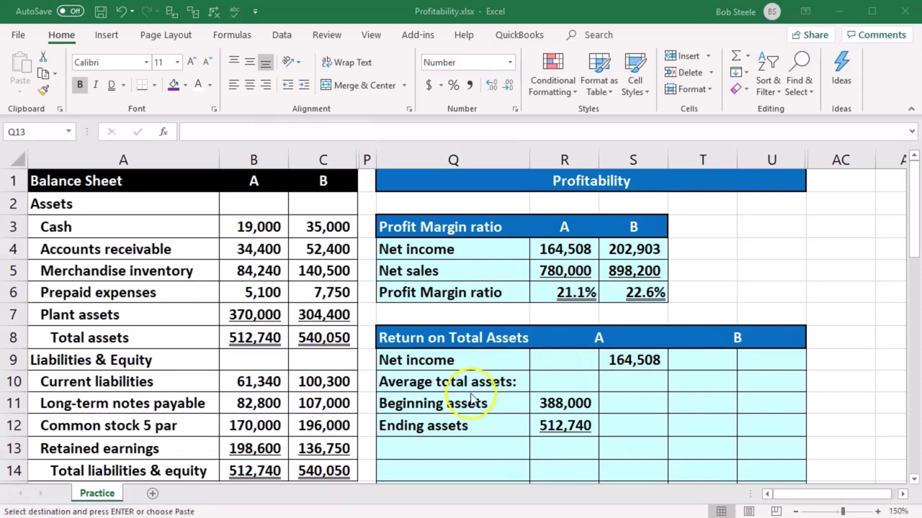
Add a "Subtotal" row in Q13 and sum company A's beginning and ending assets, R11:R12, in R13
{"action": "left_click", "coordinate": [451, 447]}
{"action": "type", "text": "Subtotal"}
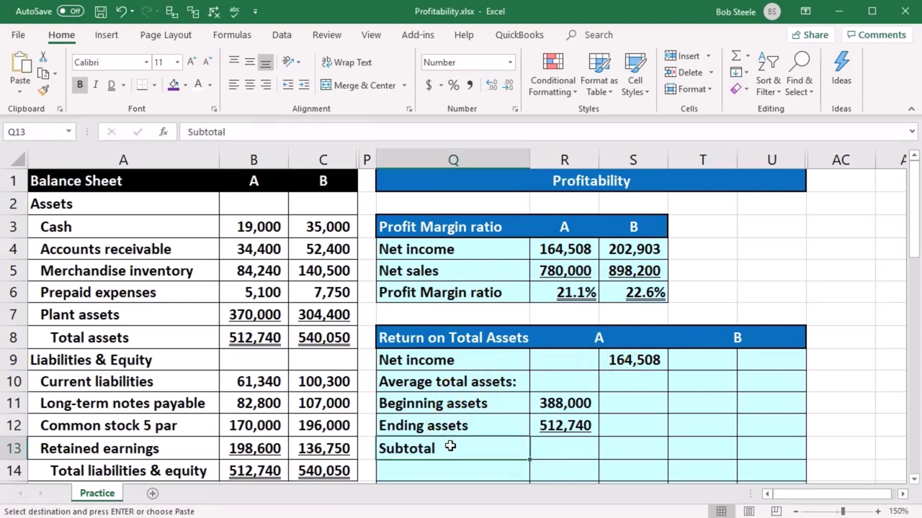
{"action": "key", "text": "Tab"}
{"action": "type", "text": "=sum("}
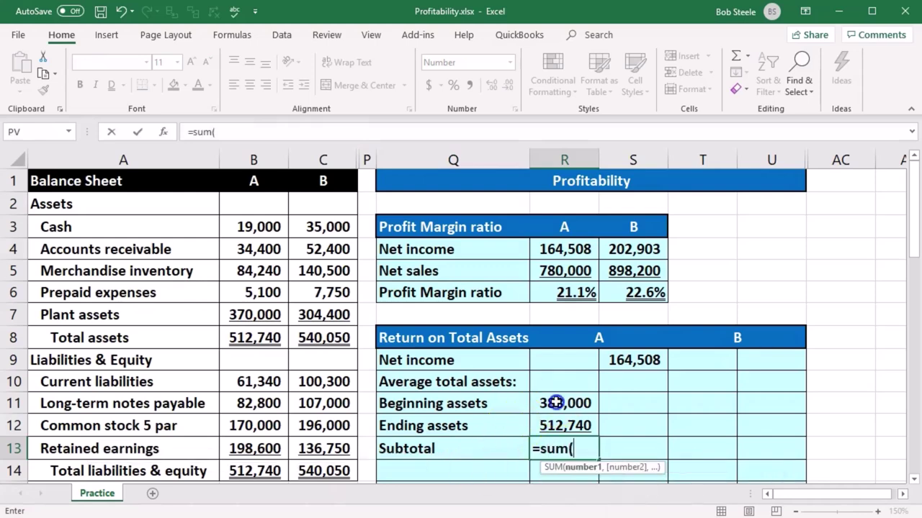
{"action": "left_click_drag", "start_coordinate": [542, 404], "coordinate": [553, 424]}
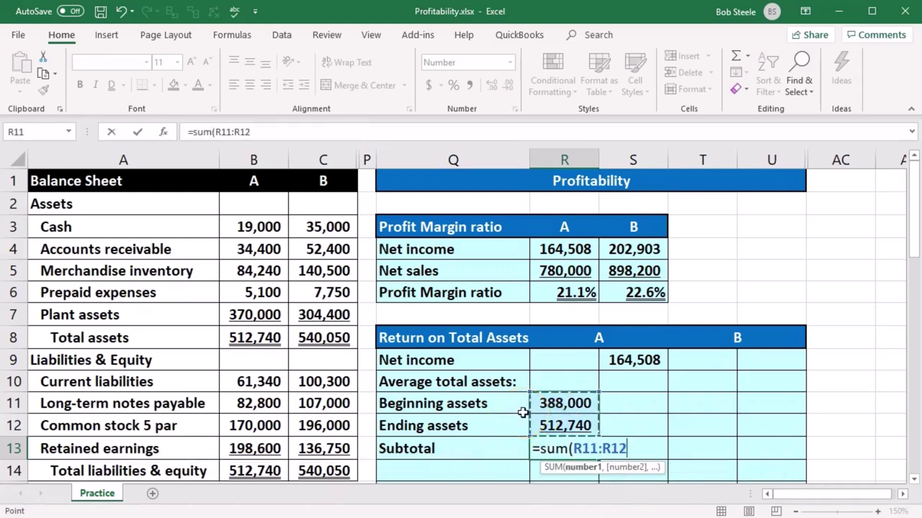
{"action": "key", "text": "Return"}
Enter the label "Divided by 2" in Q14 and the value 2 for company A in R14
{"action": "left_click", "coordinate": [638, 418]}
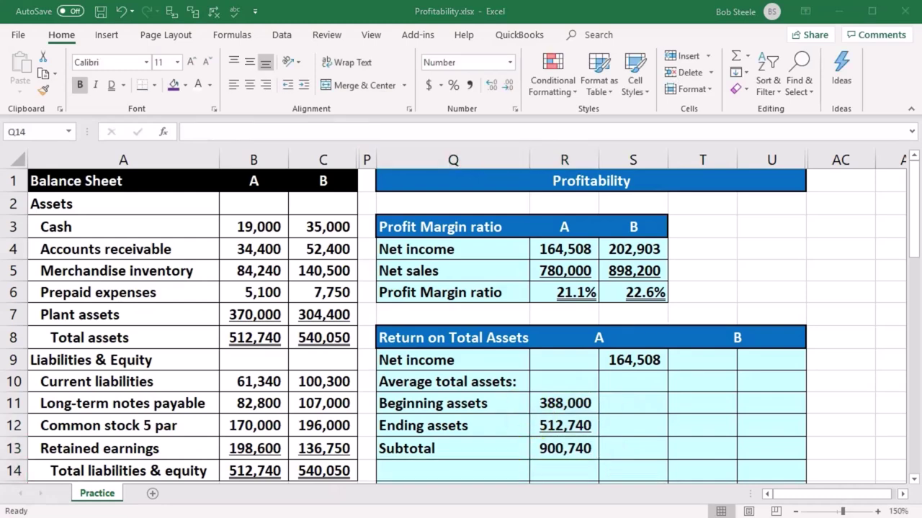
{"action": "key", "text": "ctrl+c"}
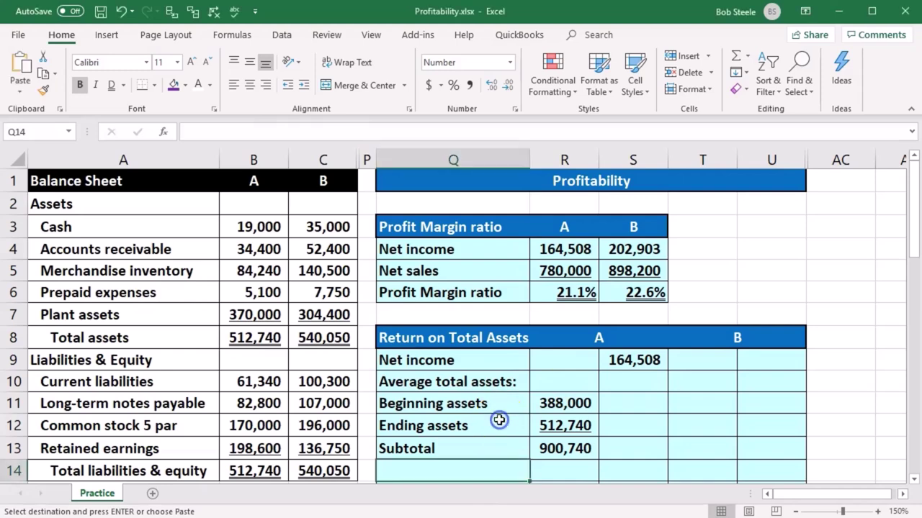
{"action": "scroll", "coordinate": [496, 419], "scroll_direction": "down", "scroll_amount": 1}
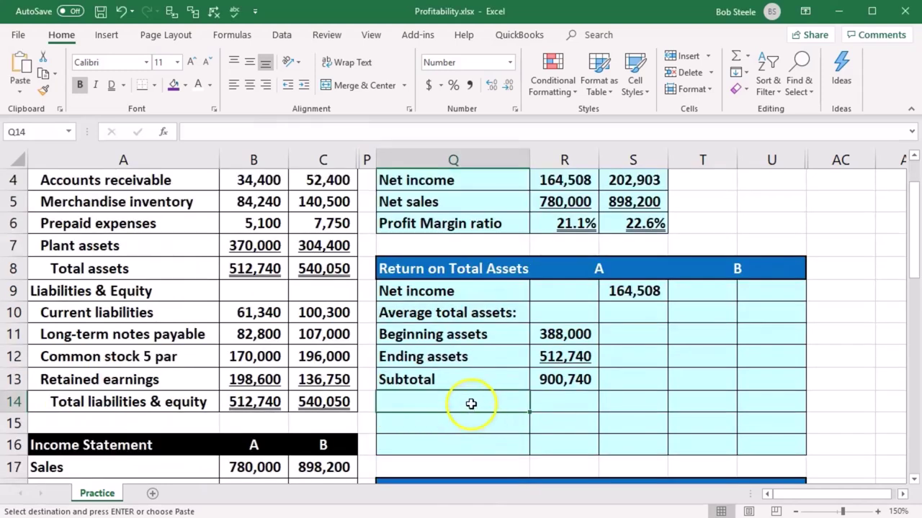
{"action": "key", "text": "ctrl+v"}
{"action": "key", "text": "Right"}
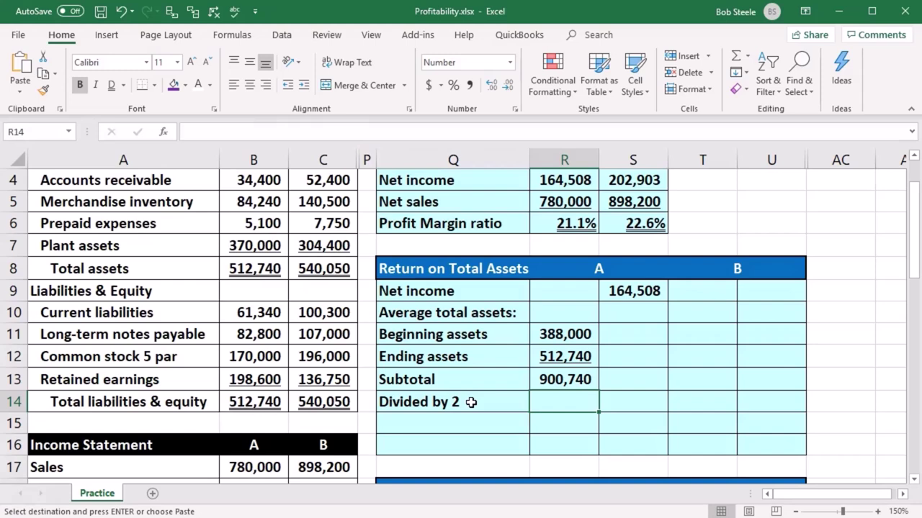
{"action": "type", "text": "2"}
{"action": "key", "text": "Tab"}
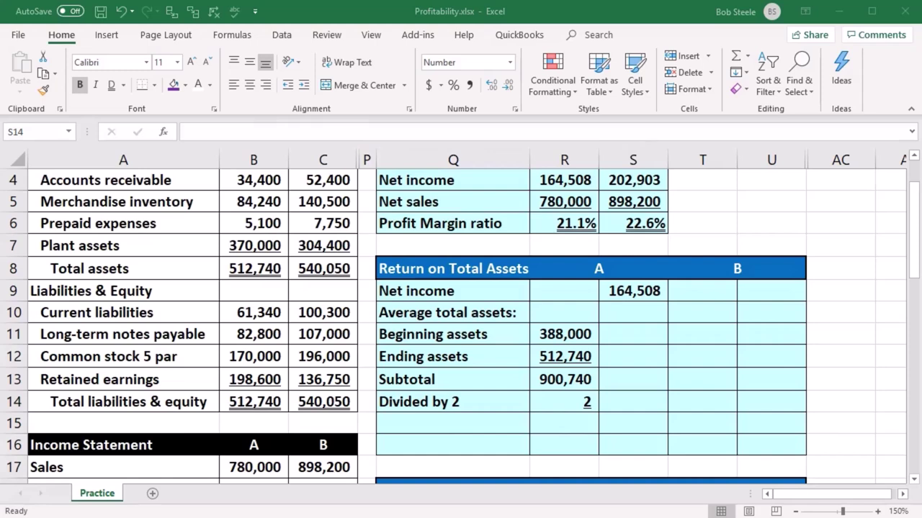
Enter the label "Average total assets" in Q15 and calculate company A's average in S15 with =R13/R14
{"action": "left_click", "coordinate": [452, 422]}
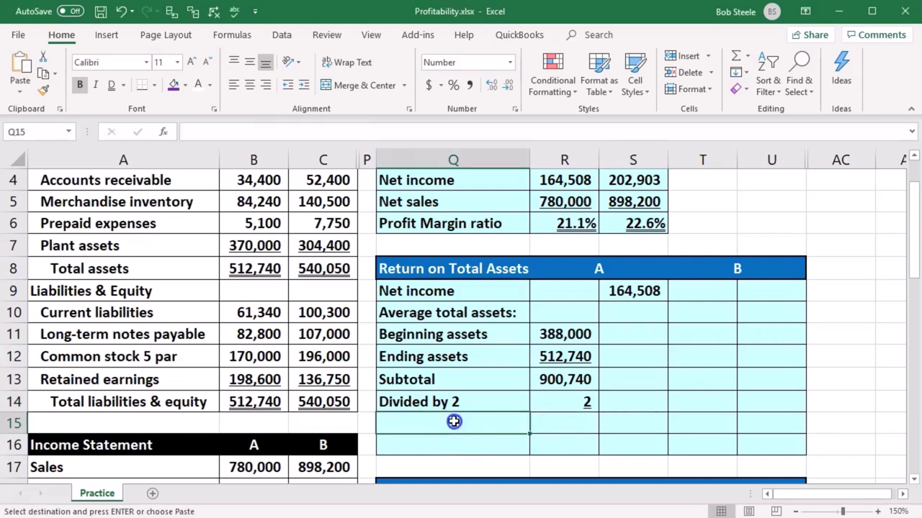
{"action": "key", "text": "ctrl+v"}
{"action": "key", "text": "Tab"}
{"action": "key", "text": "Tab"}
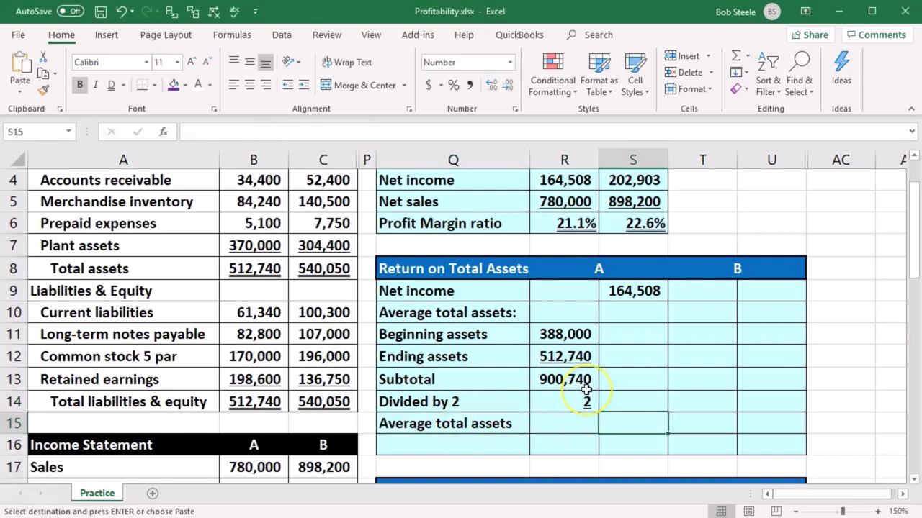
{"action": "type", "text": "="}
{"action": "left_click", "coordinate": [565, 380]}
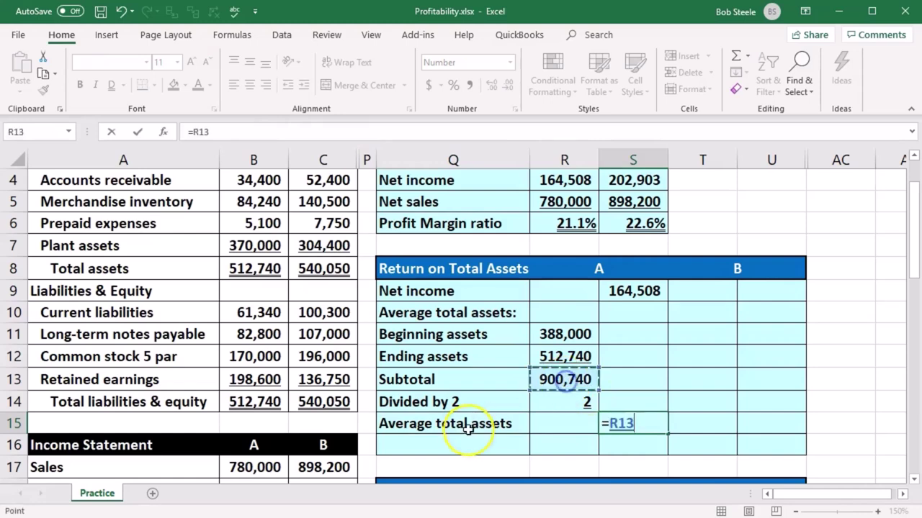
{"action": "type", "text": "/"}
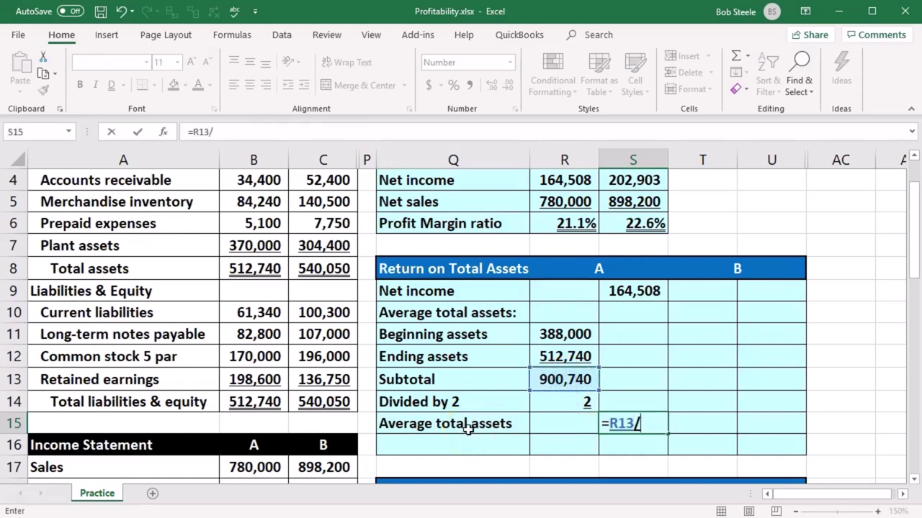
{"action": "left_click", "coordinate": [550, 404]}
{"action": "key", "text": "Return"}
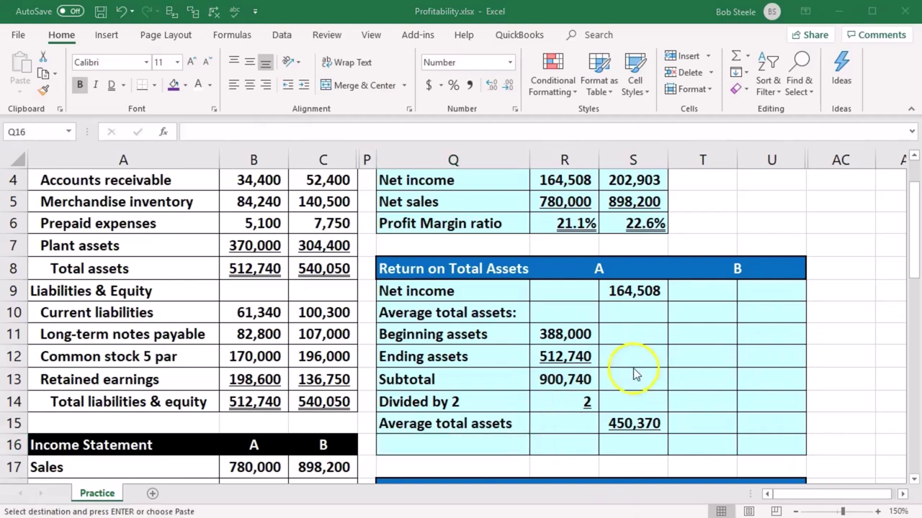
Enter the label "Return on total assets" in Q16 and calculate company A's ratio in S16 with =S9/S15
{"action": "left_click", "coordinate": [463, 444]}
{"action": "key", "text": "ctrl+v"}
{"action": "key", "text": "Tab"}
{"action": "key", "text": "Tab"}
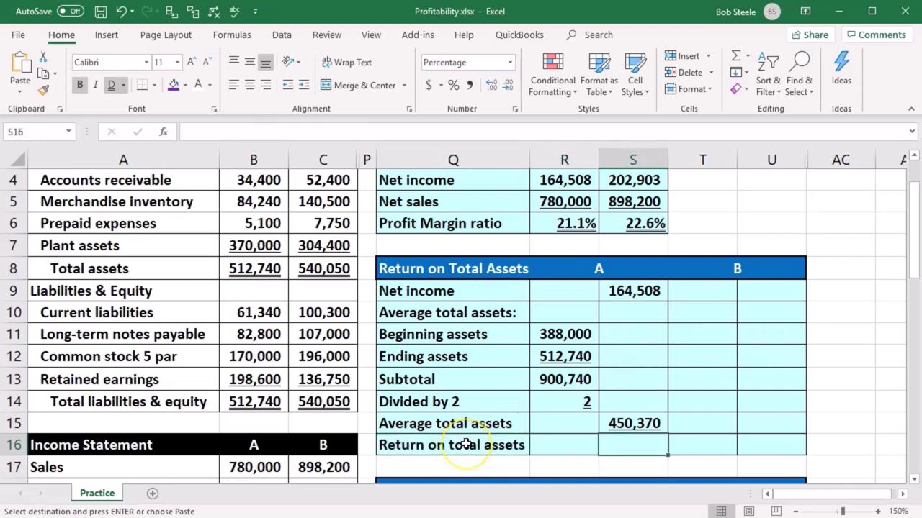
{"action": "type", "text": "="}
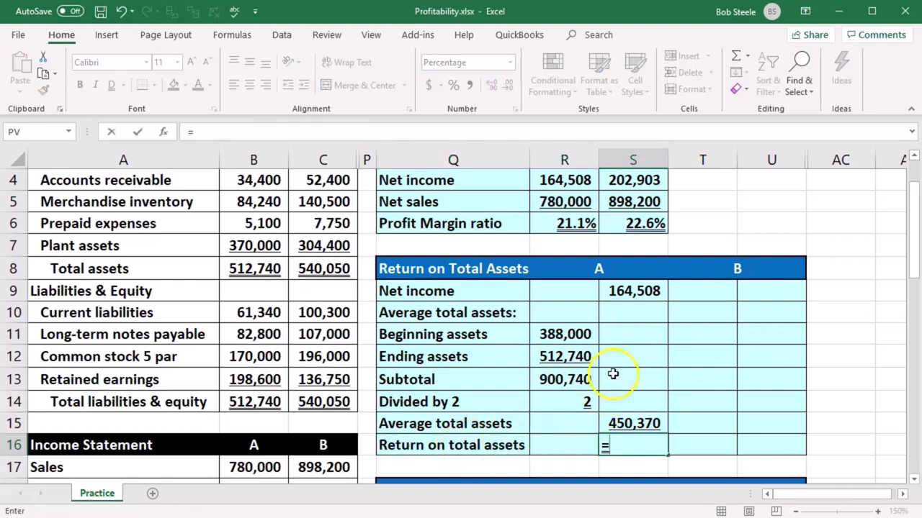
{"action": "left_click", "coordinate": [634, 301]}
{"action": "type", "text": "/"}
{"action": "left_click", "coordinate": [614, 422]}
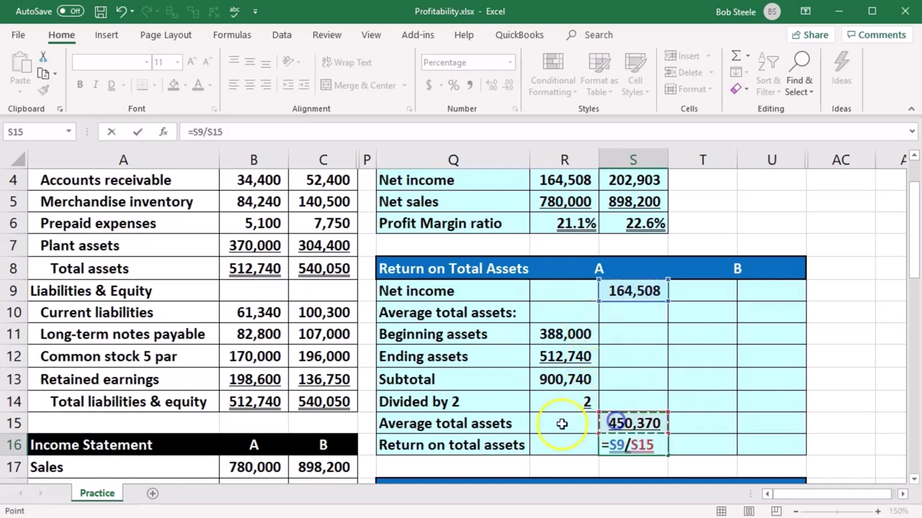
{"action": "key", "text": "Return"}
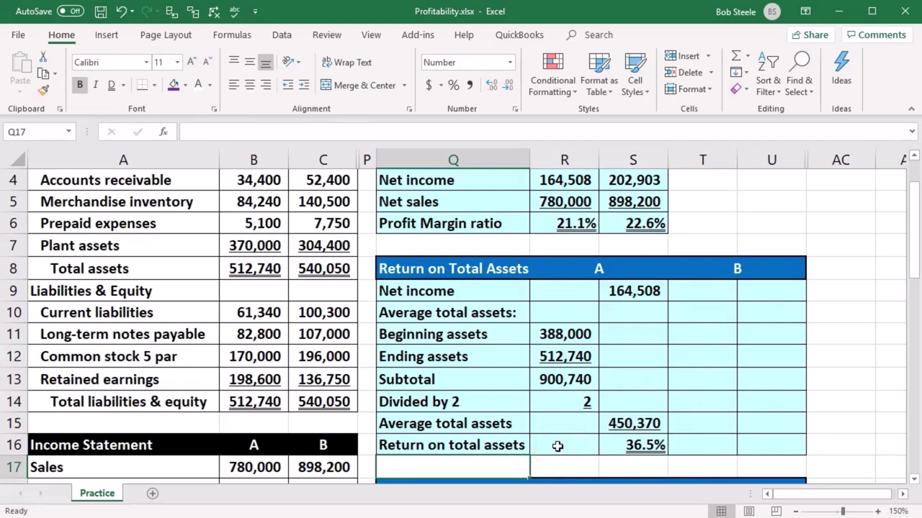
Link company B's net income in U9 of the Return on Total Assets table to the income statement with =C21
{"action": "left_click", "coordinate": [768, 296]}
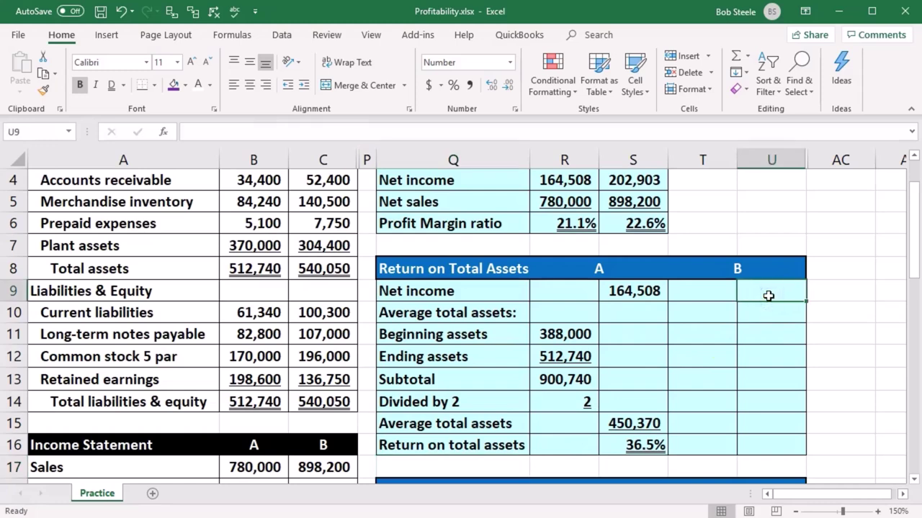
{"action": "type", "text": "="}
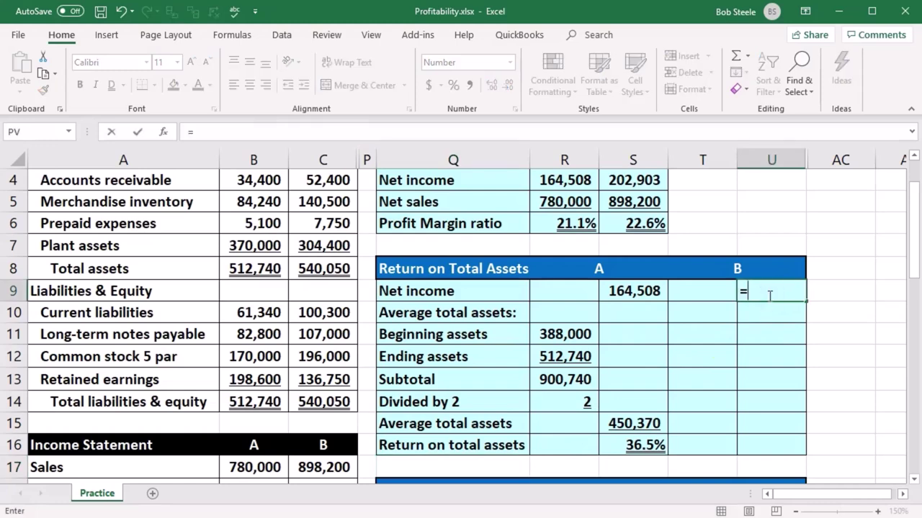
{"action": "scroll", "coordinate": [545, 353], "scroll_direction": "down", "scroll_amount": 3}
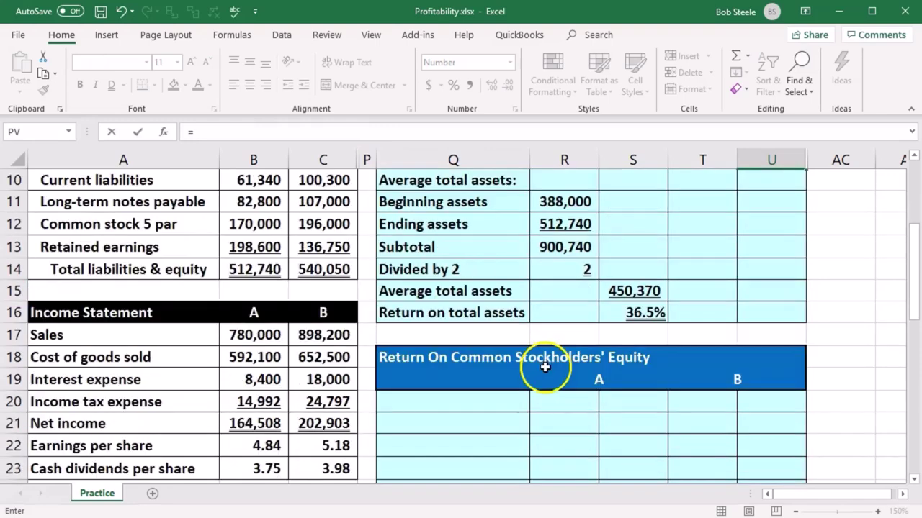
{"action": "left_click", "coordinate": [335, 356]}
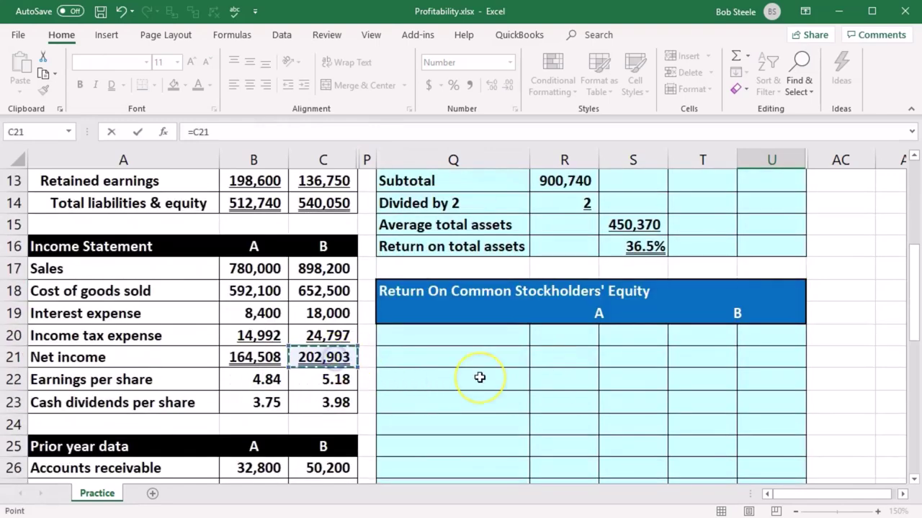
{"action": "key", "text": "Return"}
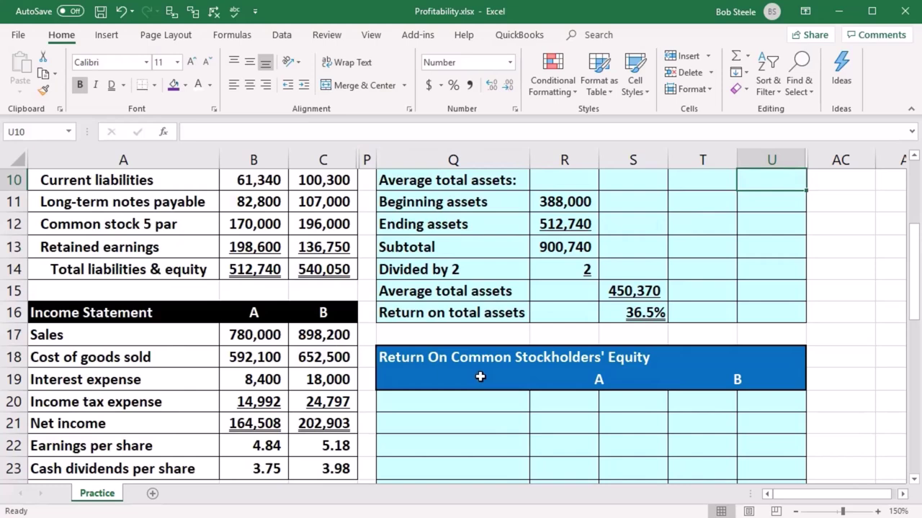
Link company B's beginning assets in T11 to the prior-year total assets with =C28
{"action": "scroll", "coordinate": [479, 377], "scroll_direction": "up", "scroll_amount": 1}
{"action": "left_click", "coordinate": [699, 268]}
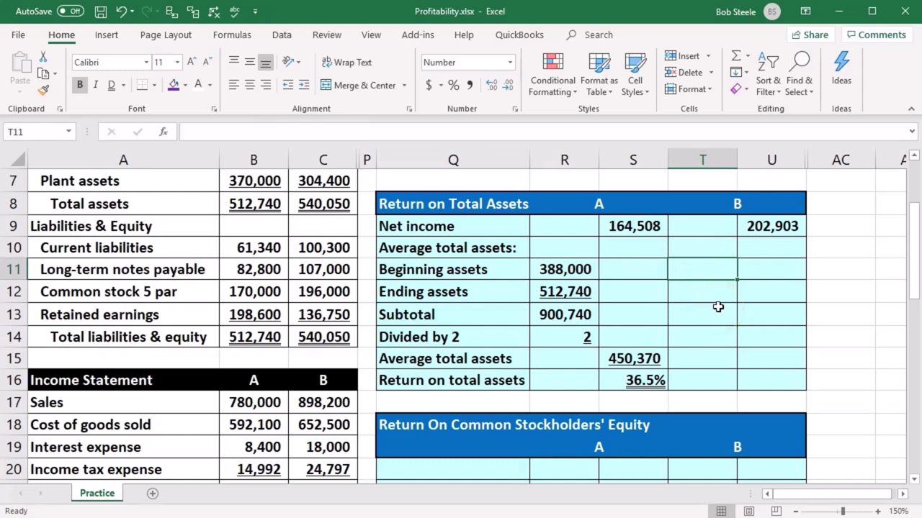
{"action": "type", "text": "="}
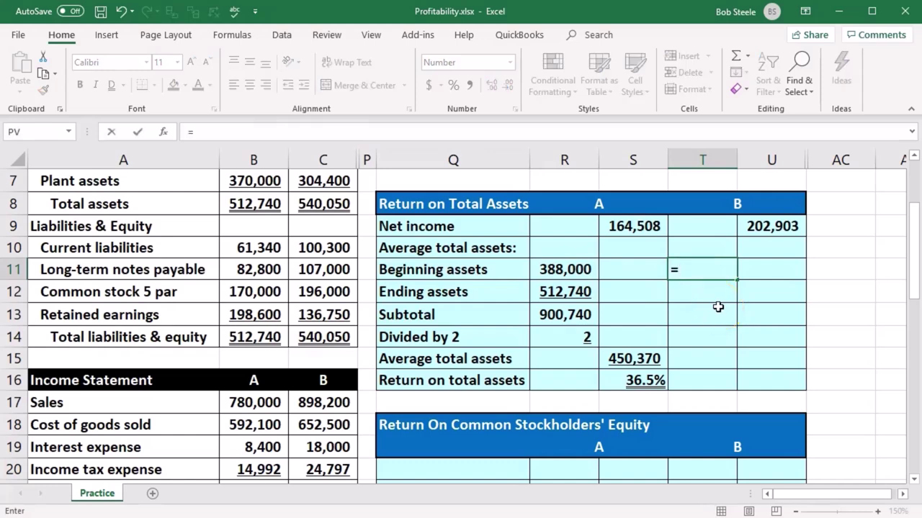
{"action": "scroll", "coordinate": [248, 426], "scroll_direction": "down", "scroll_amount": 4}
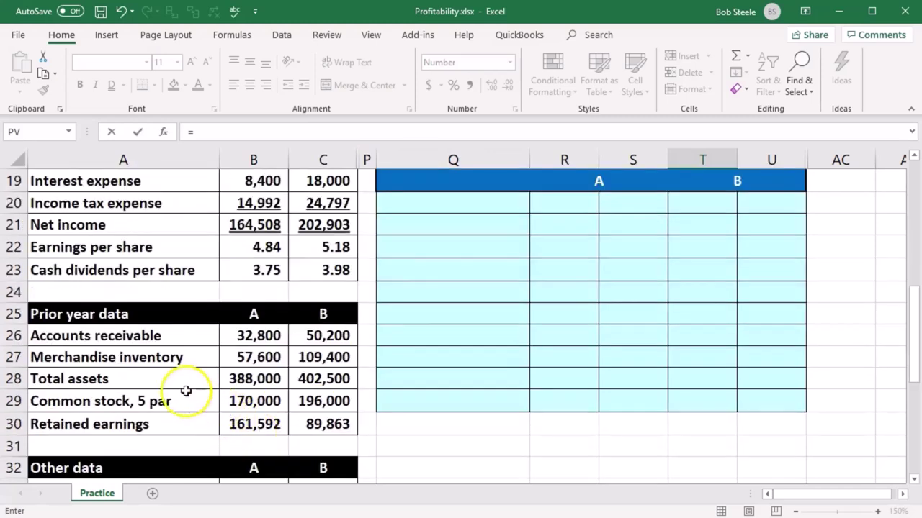
{"action": "left_click", "coordinate": [334, 379]}
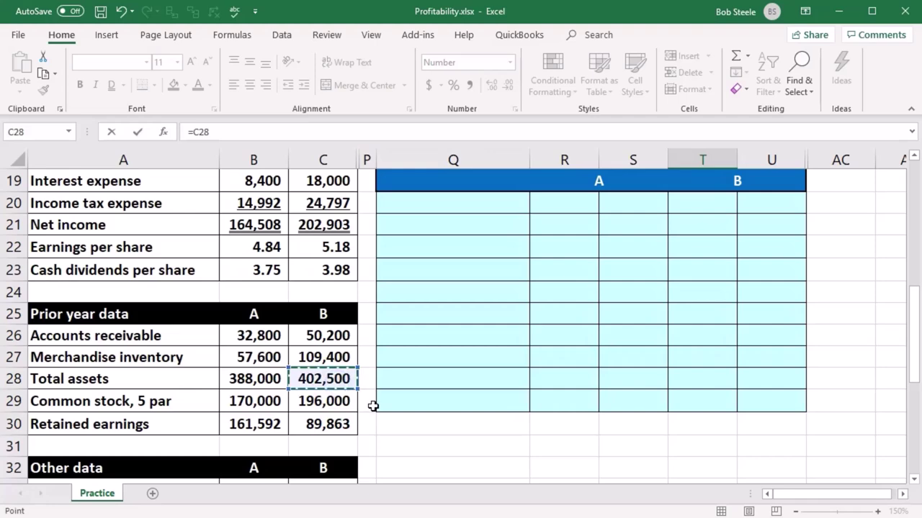
{"action": "key", "text": "Return"}
Link company B's ending assets in T12 to total assets on the balance sheet with =C8
{"action": "scroll", "coordinate": [411, 410], "scroll_direction": "up", "scroll_amount": 1}
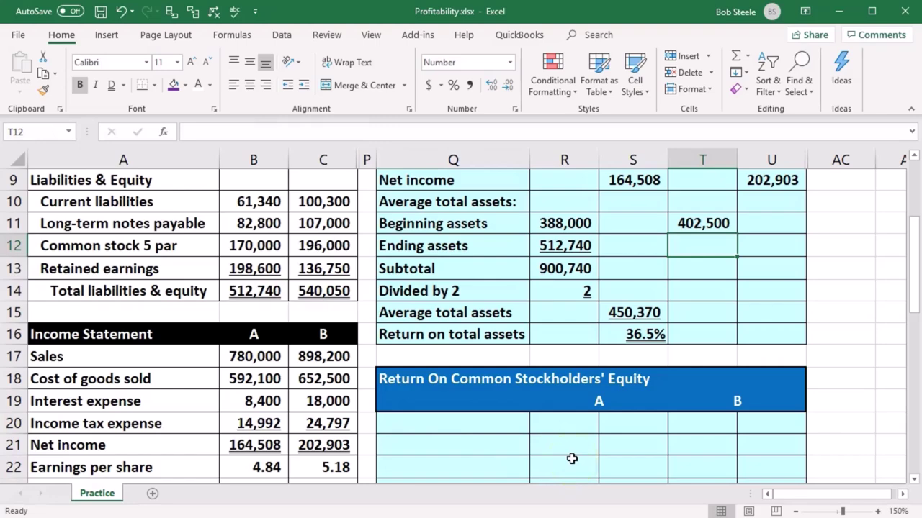
{"action": "type", "text": "="}
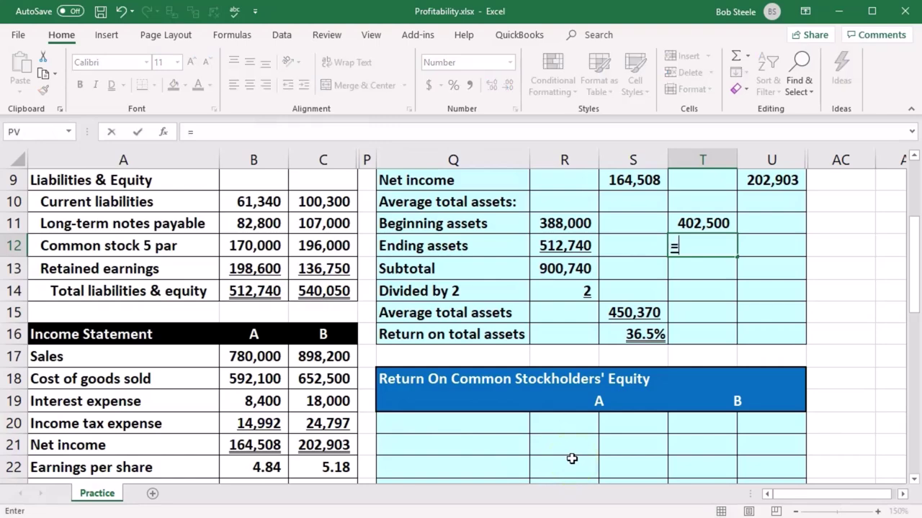
{"action": "scroll", "coordinate": [257, 391], "scroll_direction": "up", "scroll_amount": 3}
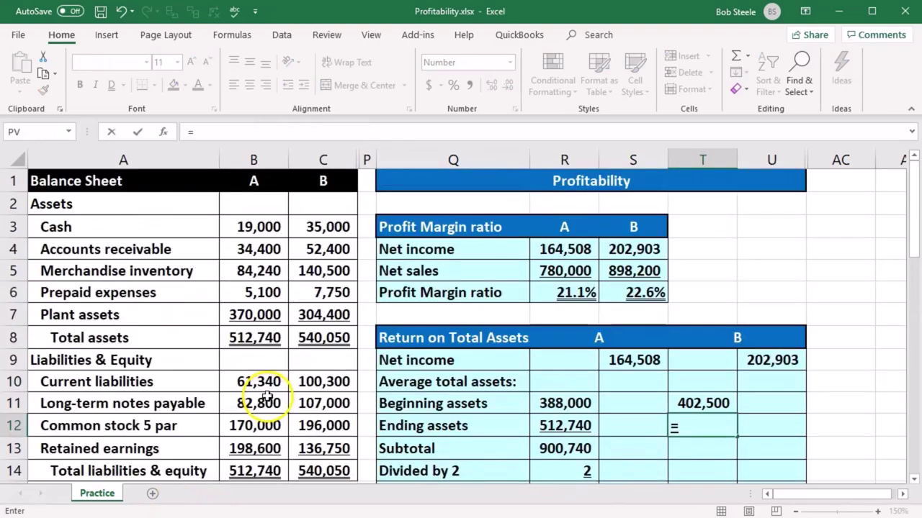
{"action": "left_click", "coordinate": [324, 340]}
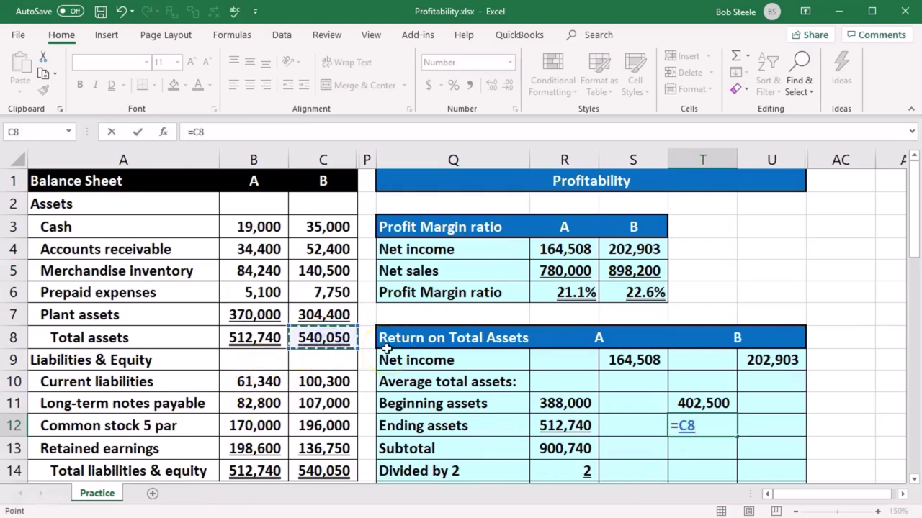
{"action": "key", "text": "Return"}
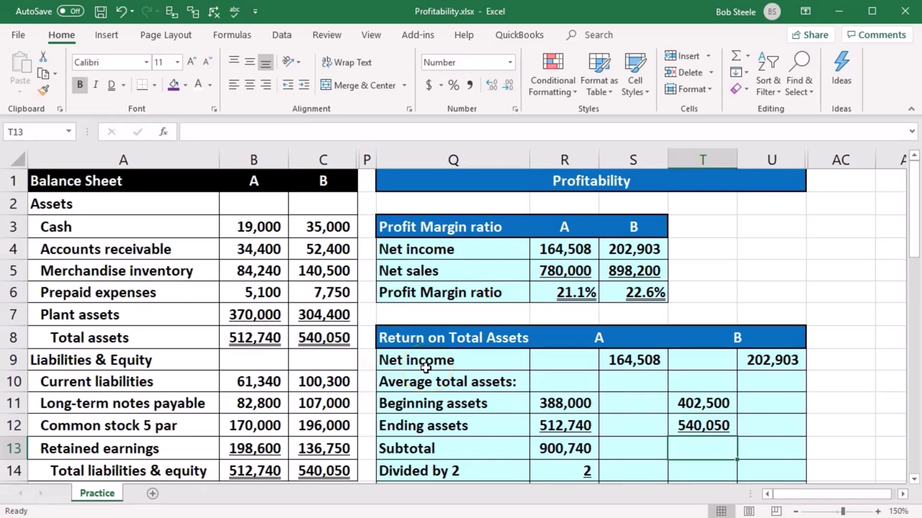
Sum company B's beginning and ending assets in T13 with =SUM(T11:T12) and enter the divisor 2 in T14
{"action": "type", "text": "=sum("}
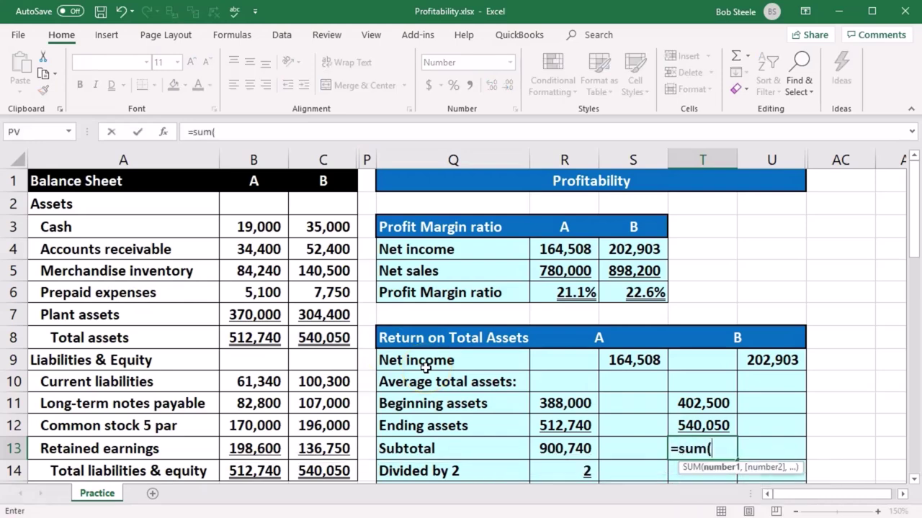
{"action": "left_click", "coordinate": [704, 403]}
{"action": "left_click_drag", "start_coordinate": [704, 415], "coordinate": [704, 421]}
{"action": "key", "text": "Return"}
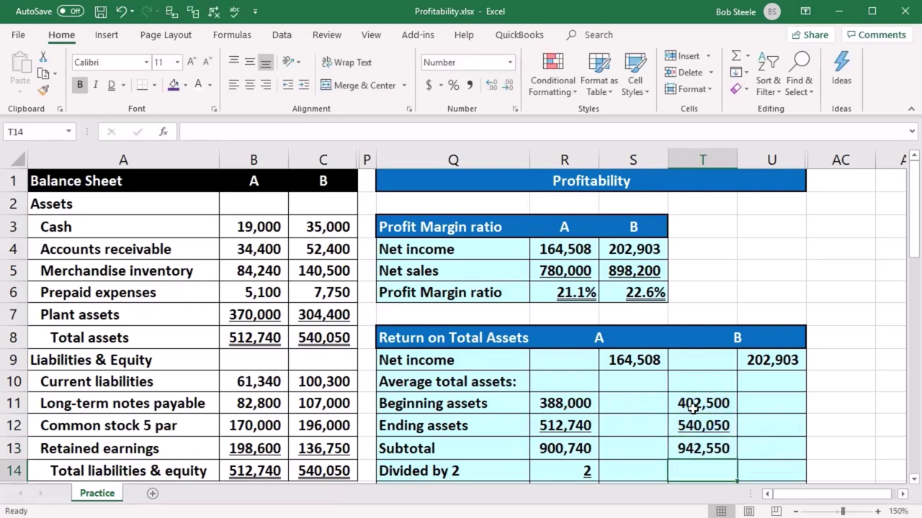
{"action": "scroll", "coordinate": [693, 408], "scroll_direction": "down", "scroll_amount": 1}
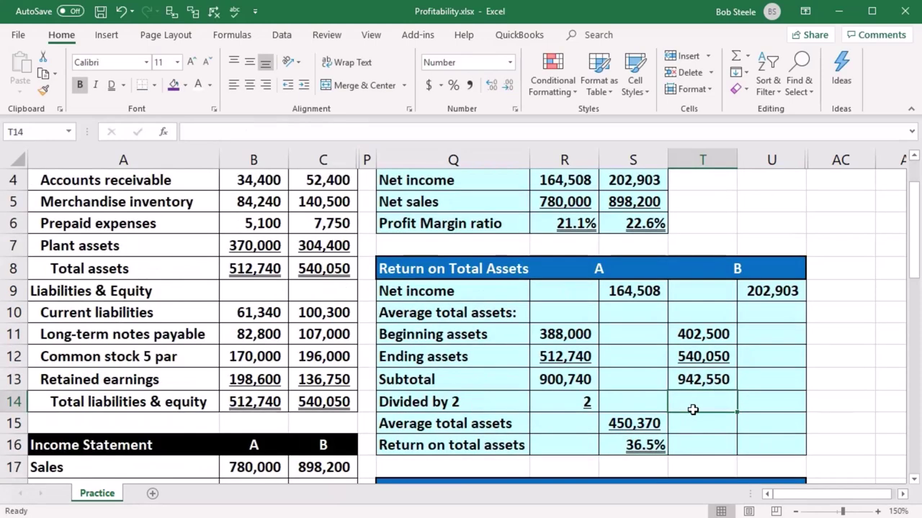
{"action": "type", "text": "2"}
{"action": "left_click", "coordinate": [745, 401]}
{"action": "key", "text": "Return"}
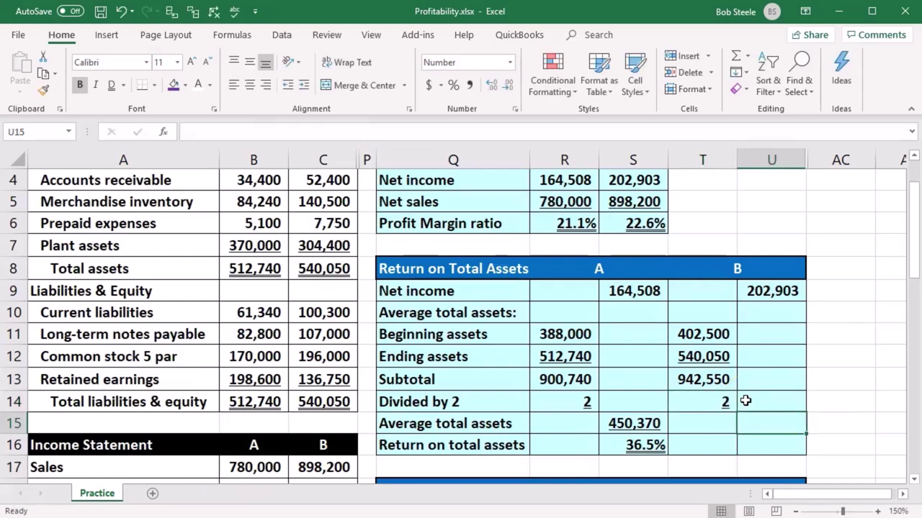
Calculate company B's average total assets in U15 with =T13/T14
{"action": "type", "text": "="}
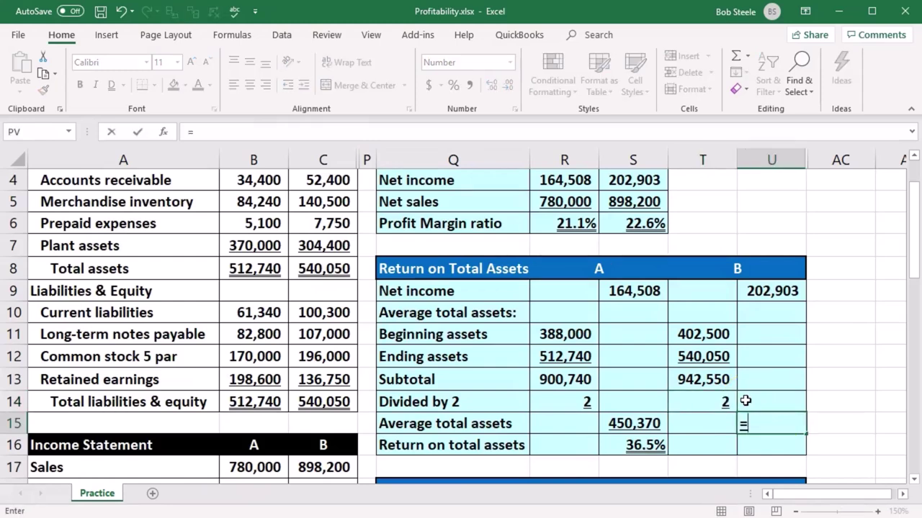
{"action": "left_click", "coordinate": [699, 380]}
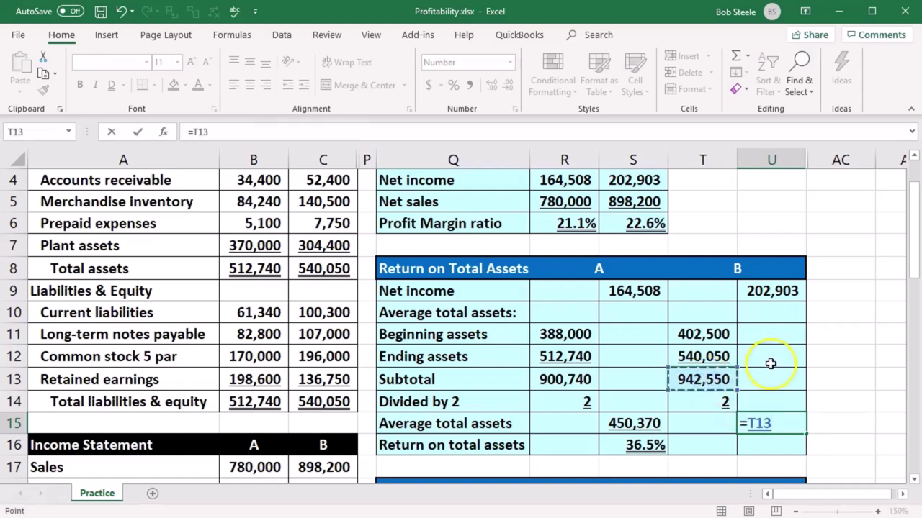
{"action": "type", "text": "/"}
{"action": "left_click", "coordinate": [715, 399]}
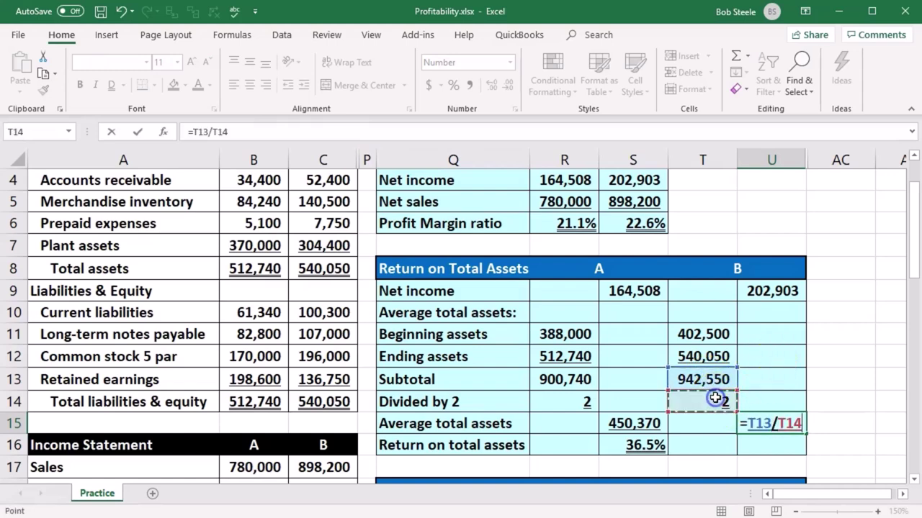
{"action": "key", "text": "Return"}
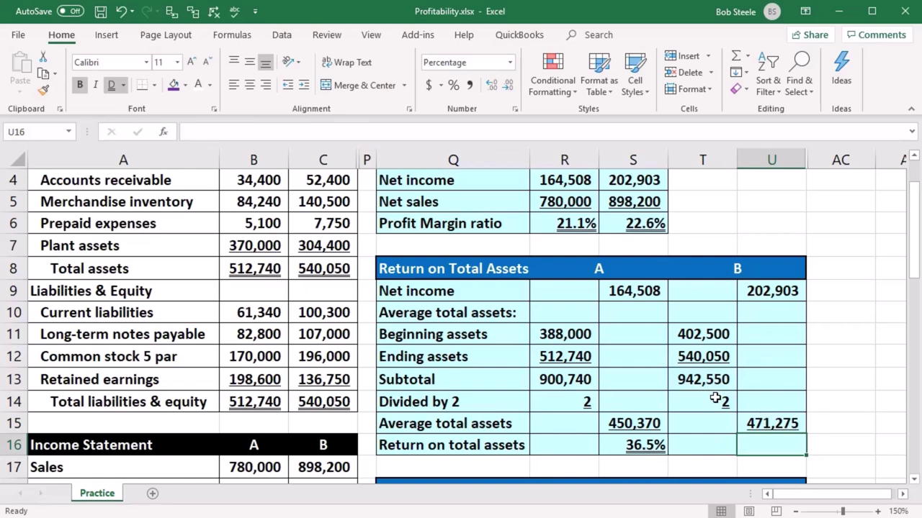
Calculate company B's return on total assets in U16 with =U9/U15
{"action": "type", "text": "="}
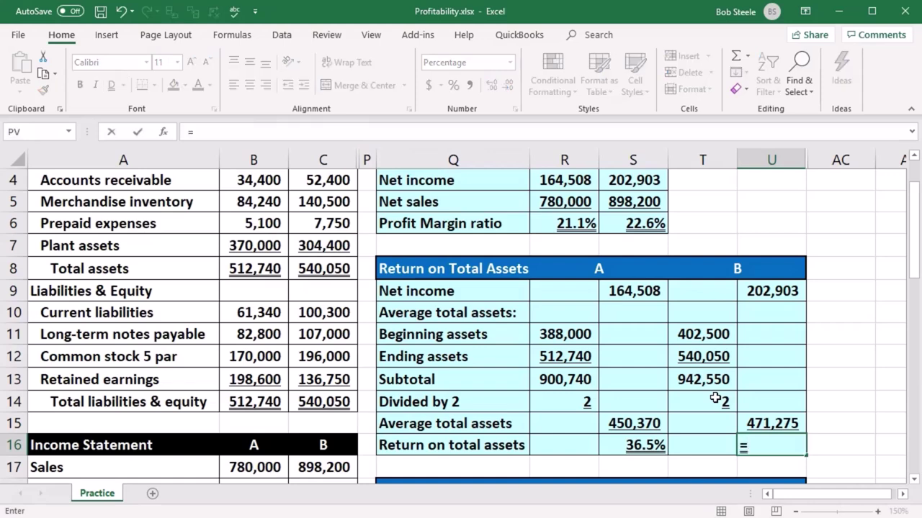
{"action": "left_click", "coordinate": [783, 295]}
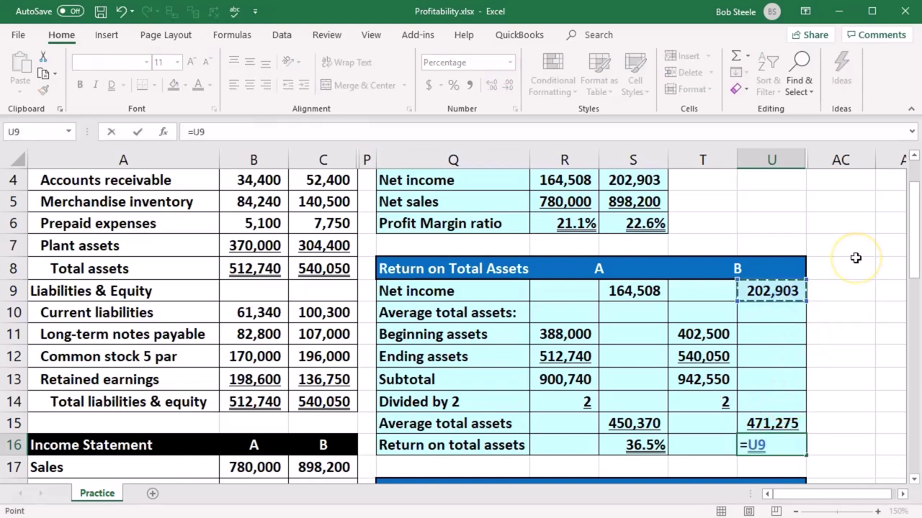
{"action": "type", "text": "/"}
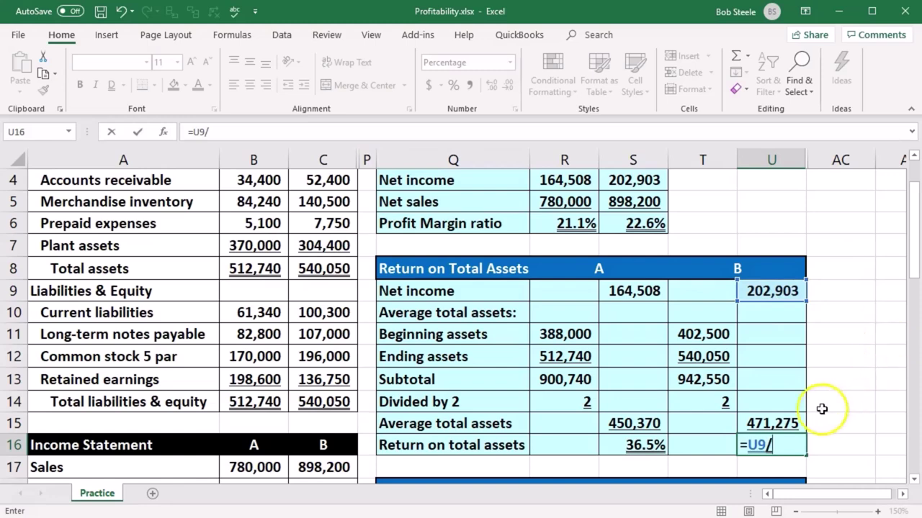
{"action": "left_click", "coordinate": [791, 425]}
{"action": "key", "text": "Return"}
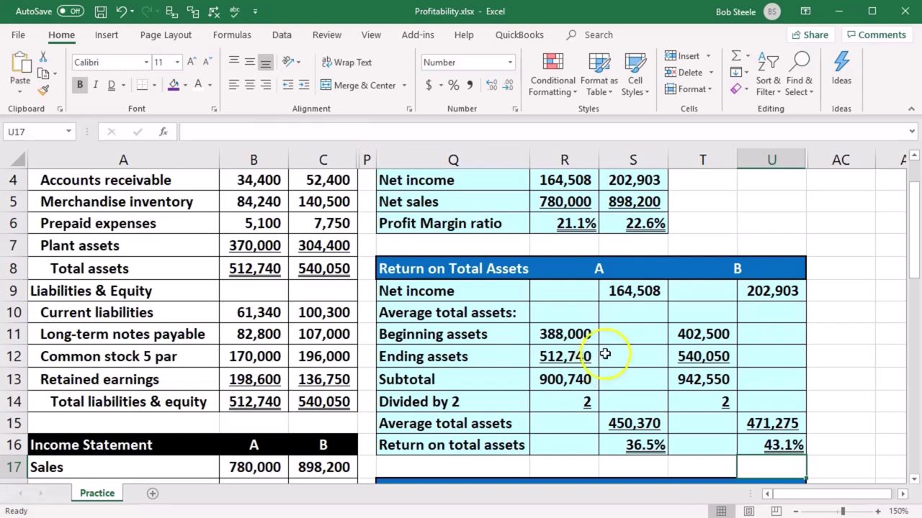
Compare both companies' return on total assets in S16 and U16, examining company A's net income and average total assets
{"action": "left_click", "coordinate": [633, 296]}
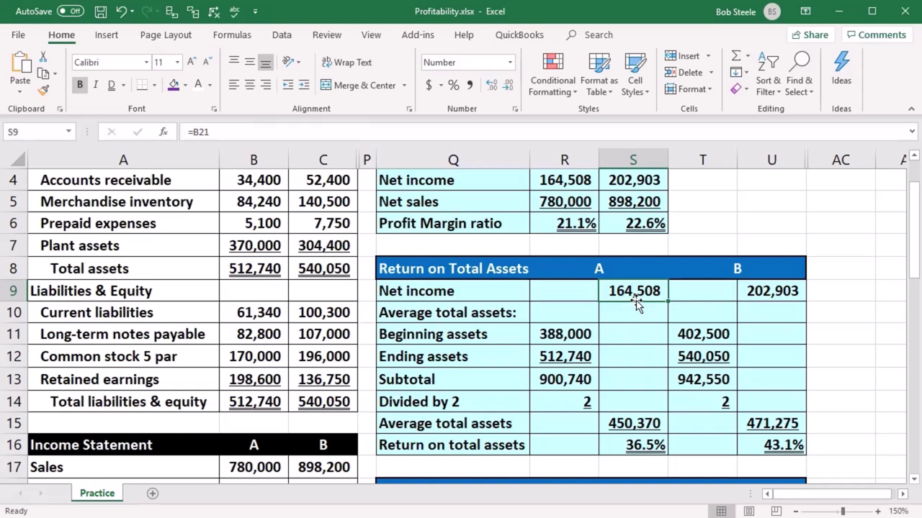
{"action": "left_click", "coordinate": [648, 422]}
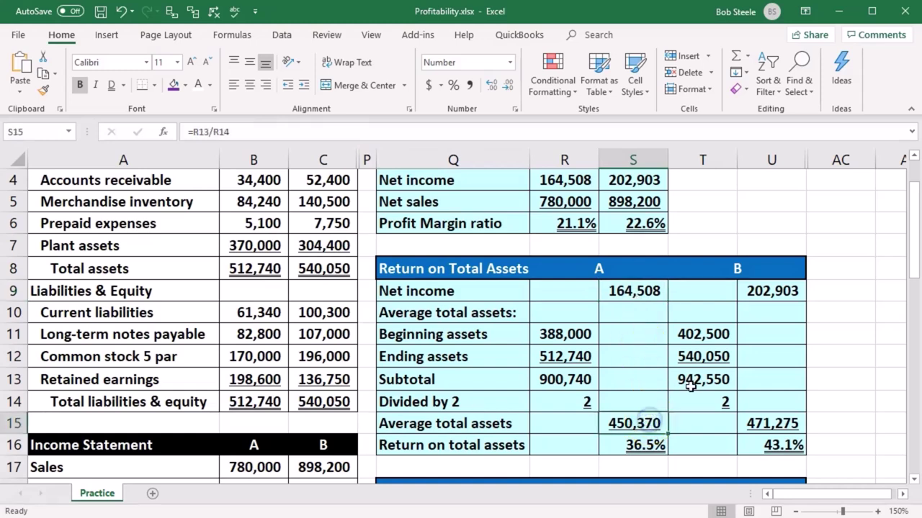
{"action": "key", "text": "ctrl+Up"}
{"action": "left_click", "coordinate": [643, 291]}
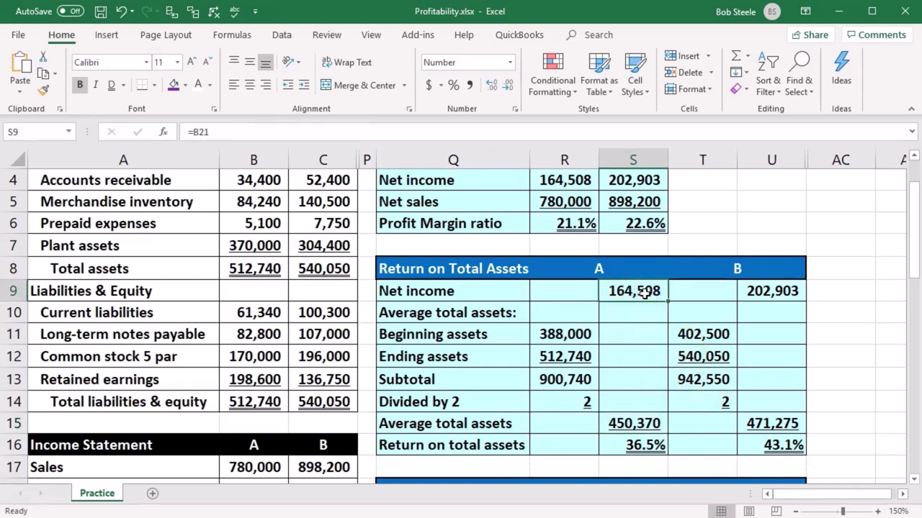
{"action": "left_click", "coordinate": [608, 441]}
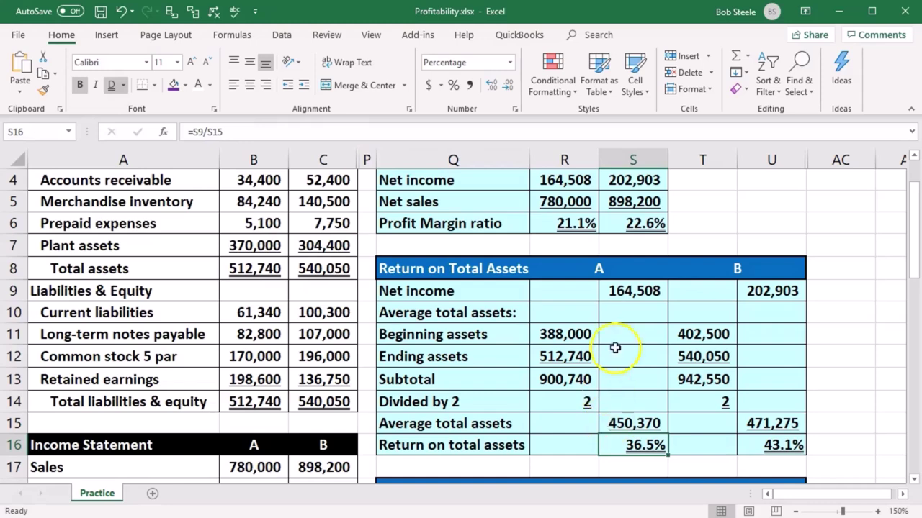
{"action": "left_click", "coordinate": [626, 299]}
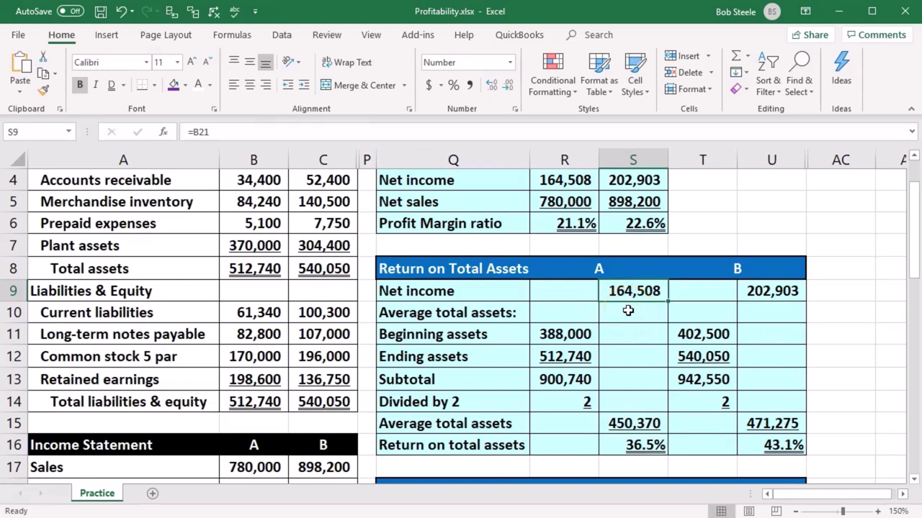
{"action": "left_click", "coordinate": [795, 455]}
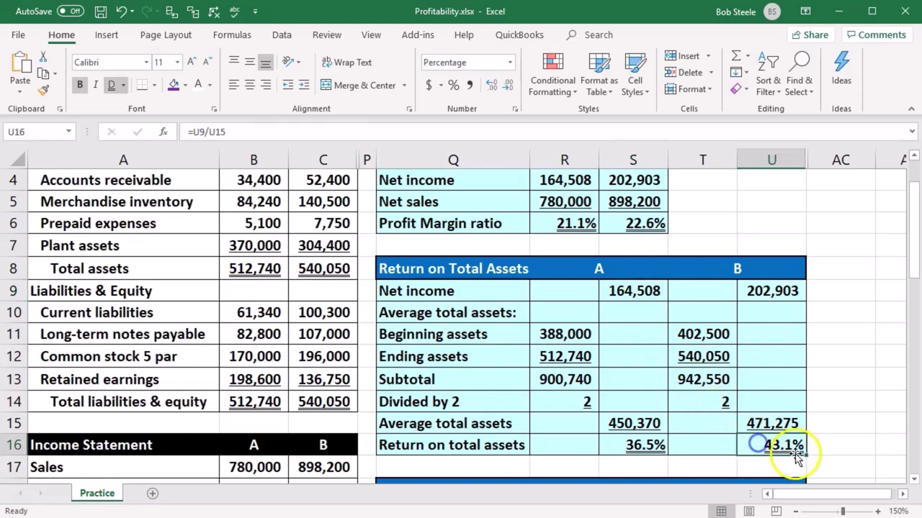
{"action": "left_click", "coordinate": [843, 436]}
In the Return On Common Stockholders' Equity table, enter the label "Subtotal" in Q22 and calculate company A's subtotal in S22 with =S20-S21
{"action": "scroll", "coordinate": [844, 437], "scroll_direction": "down", "scroll_amount": 2}
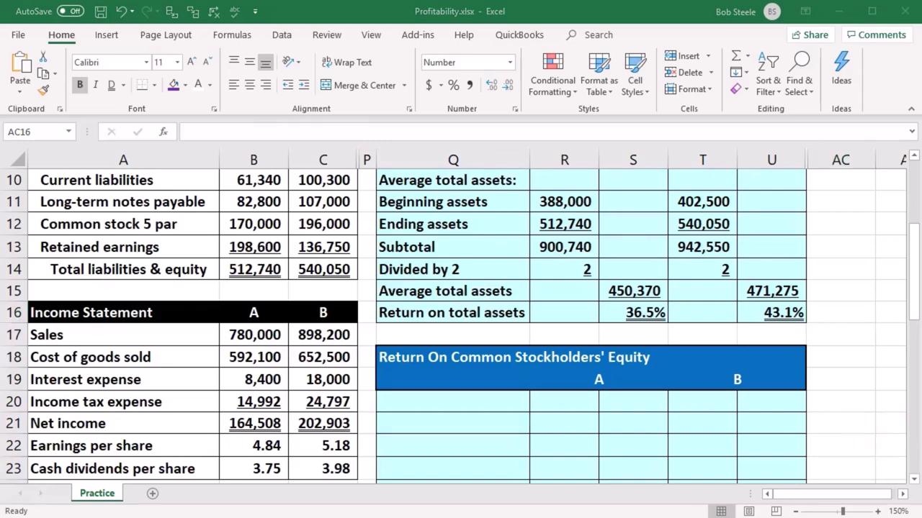
{"action": "left_click", "coordinate": [734, 455]}
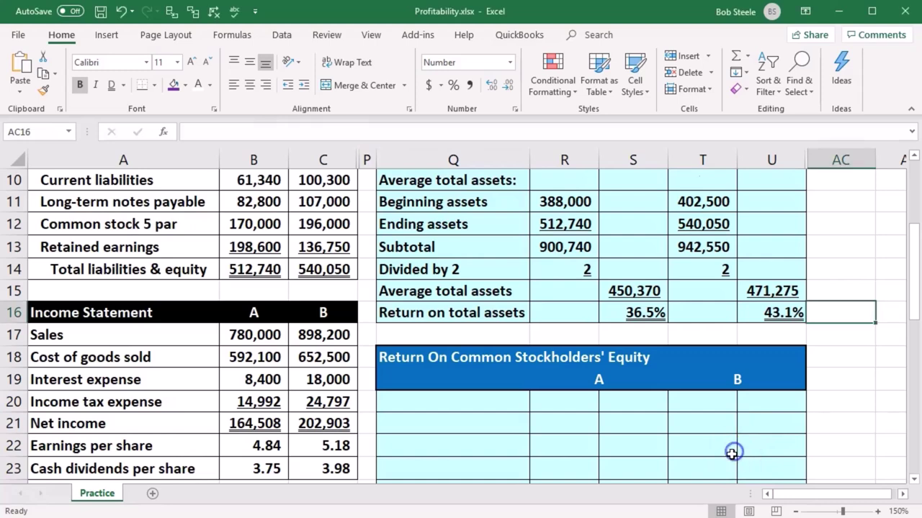
{"action": "scroll", "coordinate": [733, 452], "scroll_direction": "down", "scroll_amount": 2}
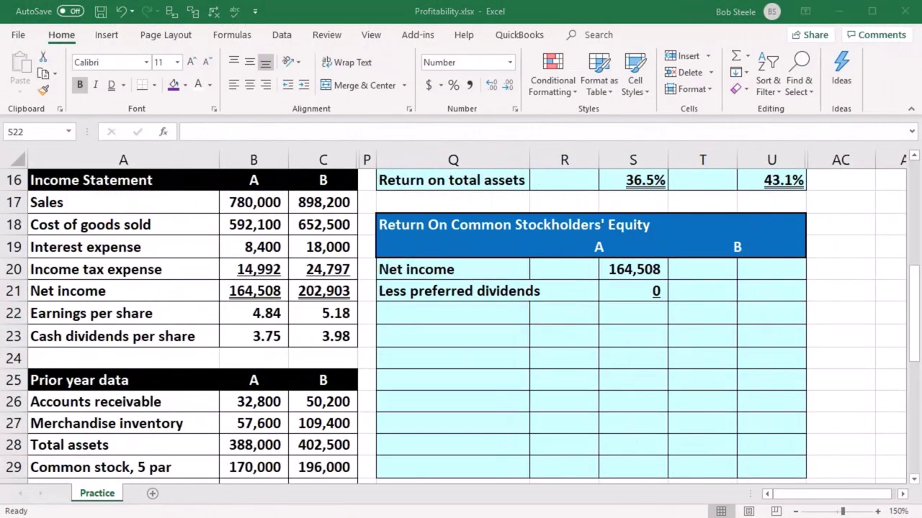
{"action": "left_click", "coordinate": [477, 306]}
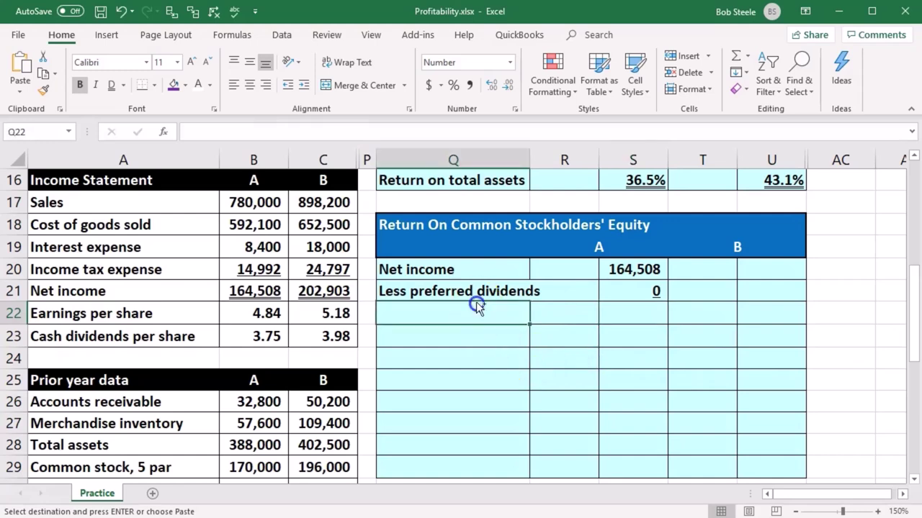
{"action": "key", "text": "ctrl+v"}
{"action": "key", "text": "Right"}
{"action": "key", "text": "Right"}
{"action": "type", "text": "="}
{"action": "key", "text": "Up"}
{"action": "key", "text": "Up"}
{"action": "type", "text": "-"}
{"action": "key", "text": "Up"}
{"action": "key", "text": "Return"}
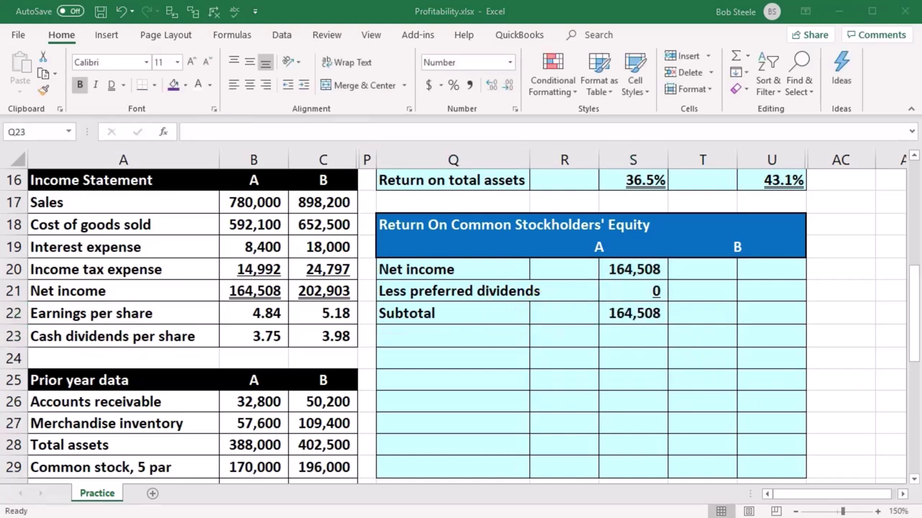
Enter the labels "Average equity:" in Q23 and "Beginning equity" in Q24
{"action": "left_click", "coordinate": [475, 337]}
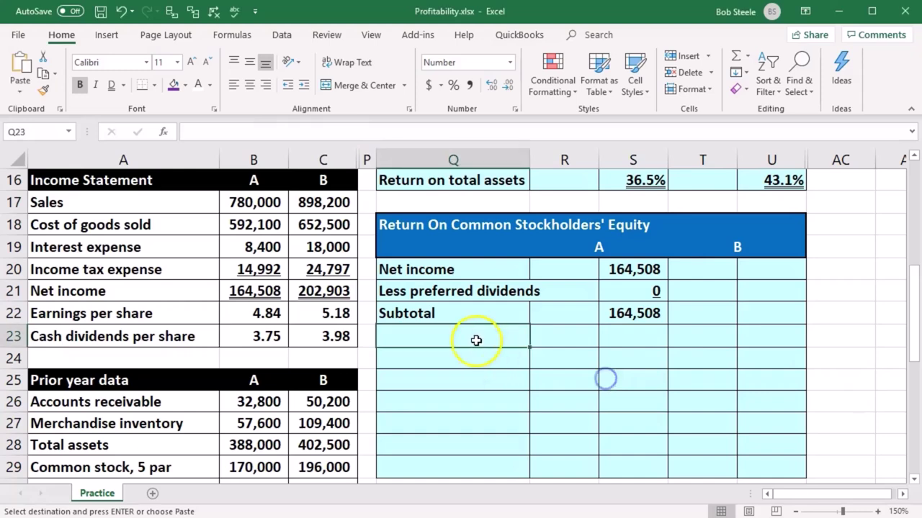
{"action": "key", "text": "ctrl+v"}
{"action": "left_click", "coordinate": [491, 367]}
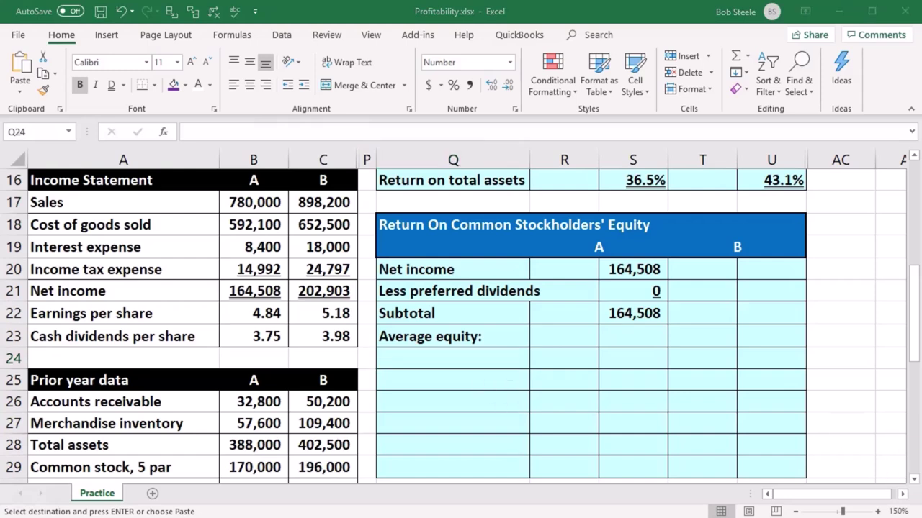
{"action": "left_click", "coordinate": [477, 362]}
{"action": "key", "text": "ctrl+v"}
{"action": "left_click", "coordinate": [560, 358]}
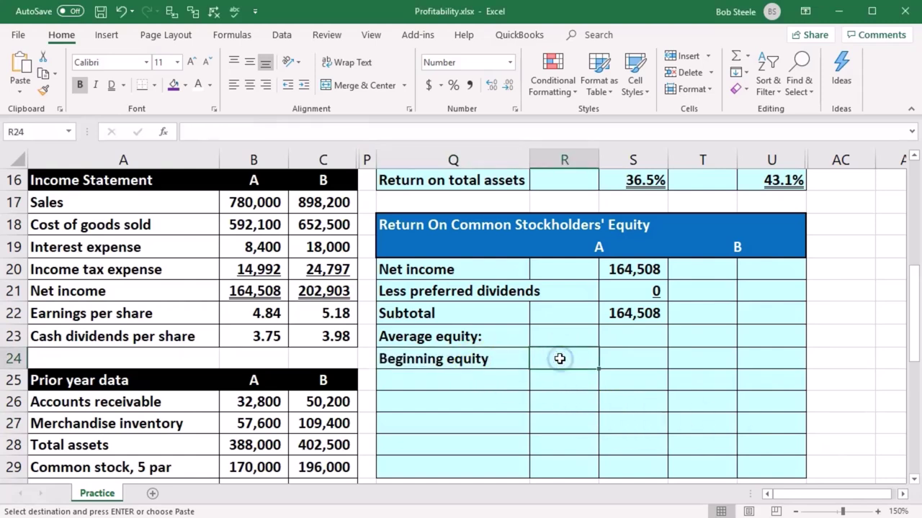
Calculate company A's beginning equity in R24 by summing prior-year common stock and retained earnings with =SUM(B29:B30)
{"action": "type", "text": "="}
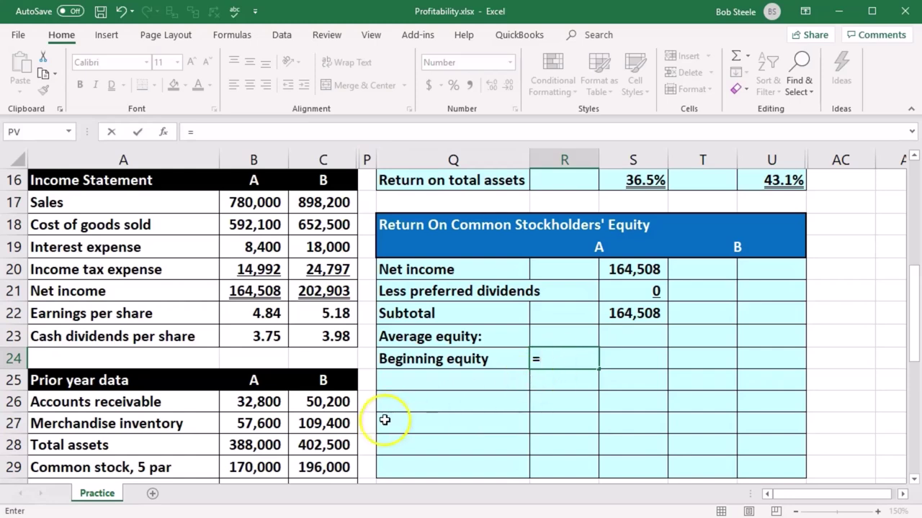
{"action": "scroll", "coordinate": [382, 424], "scroll_direction": "down", "scroll_amount": 3}
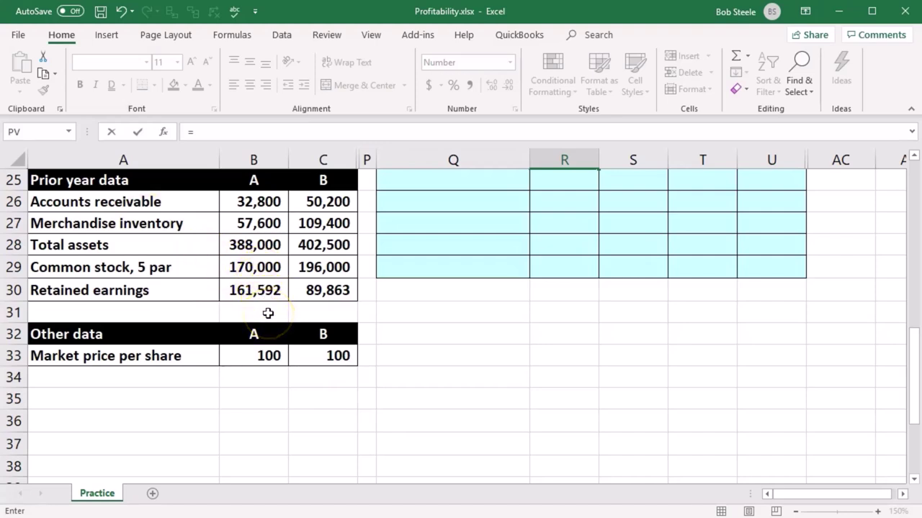
{"action": "type", "text": "sum"}
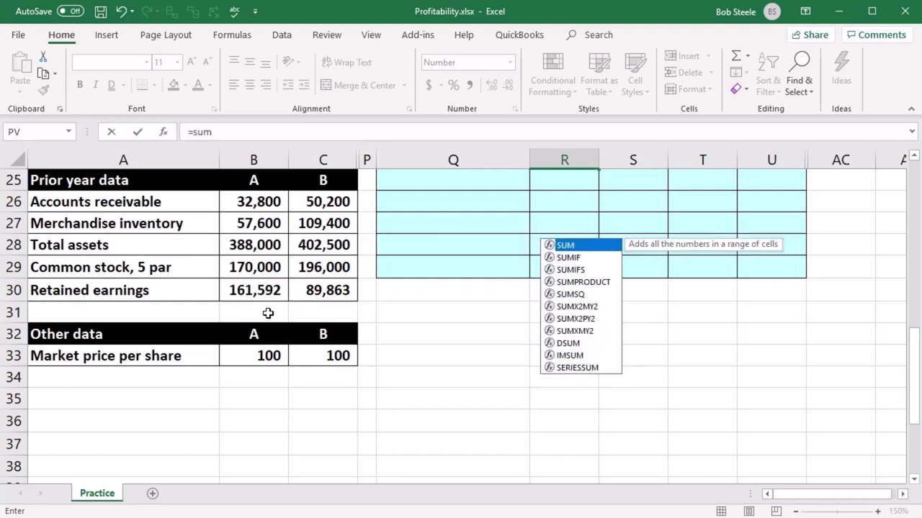
{"action": "type", "text": "("}
{"action": "left_click", "coordinate": [210, 132]}
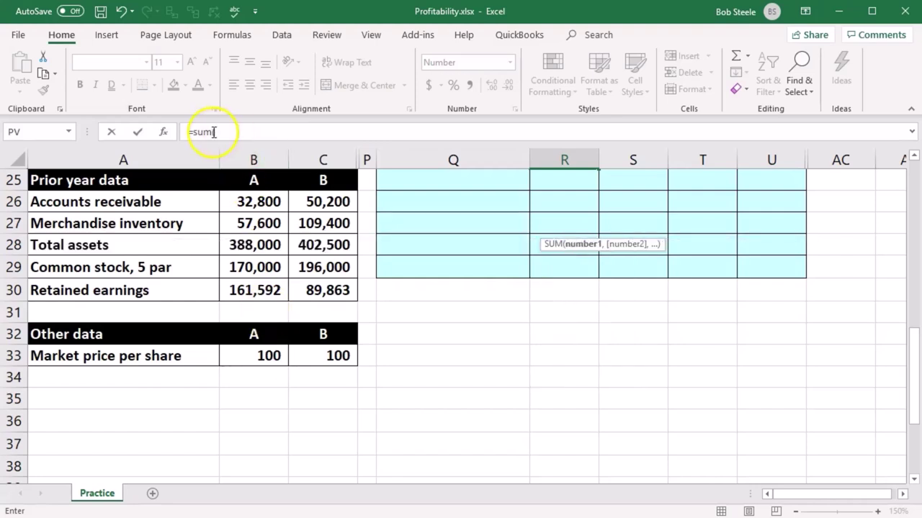
{"action": "left_click_drag", "start_coordinate": [251, 268], "coordinate": [244, 292]}
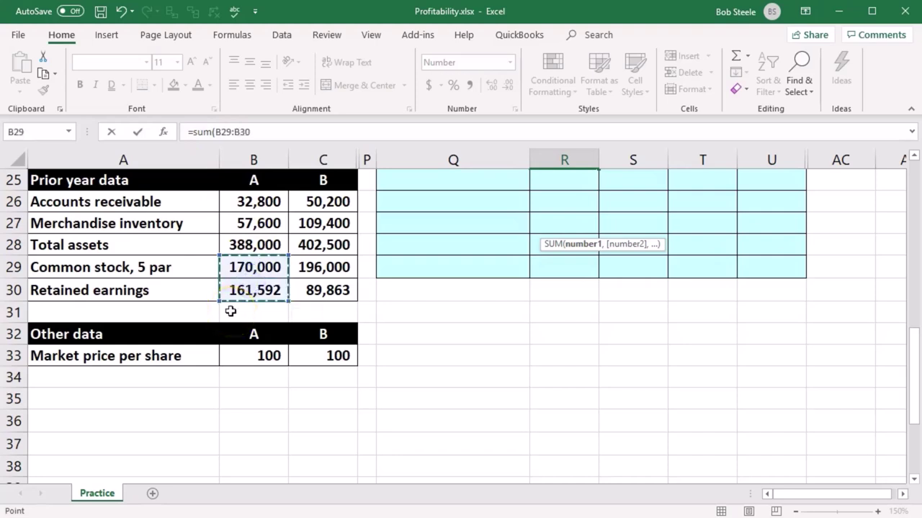
{"action": "key", "text": "Return"}
Enter the label "Ending equity" in Q25 and calculate company A's ending equity in R25 with =SUM(B12:B13)
{"action": "scroll", "coordinate": [432, 312], "scroll_direction": "up", "scroll_amount": 1}
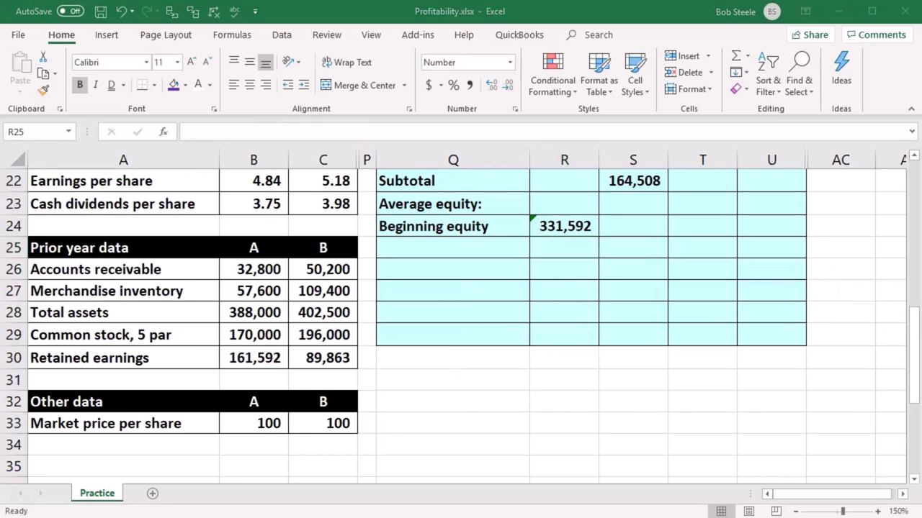
{"action": "left_click", "coordinate": [411, 247]}
{"action": "type", "text": "Ending equity"}
{"action": "left_click", "coordinate": [585, 242]}
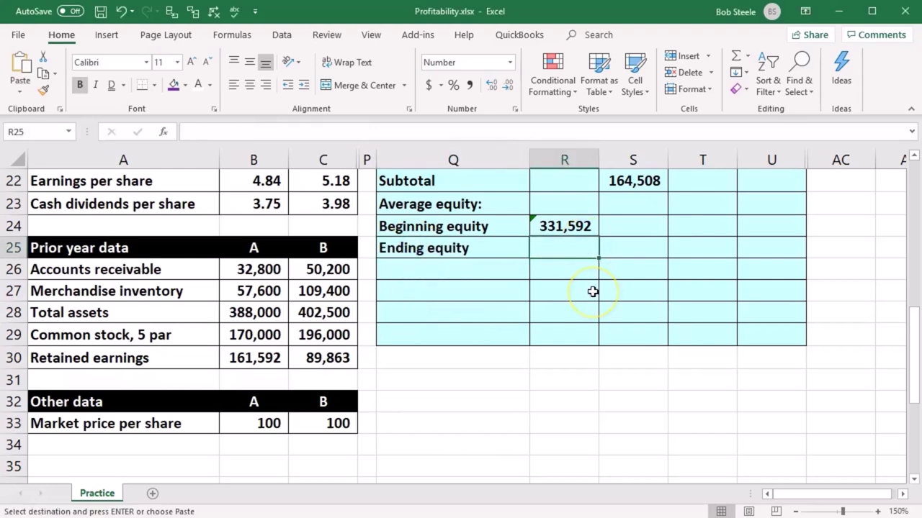
{"action": "type", "text": "=sum("}
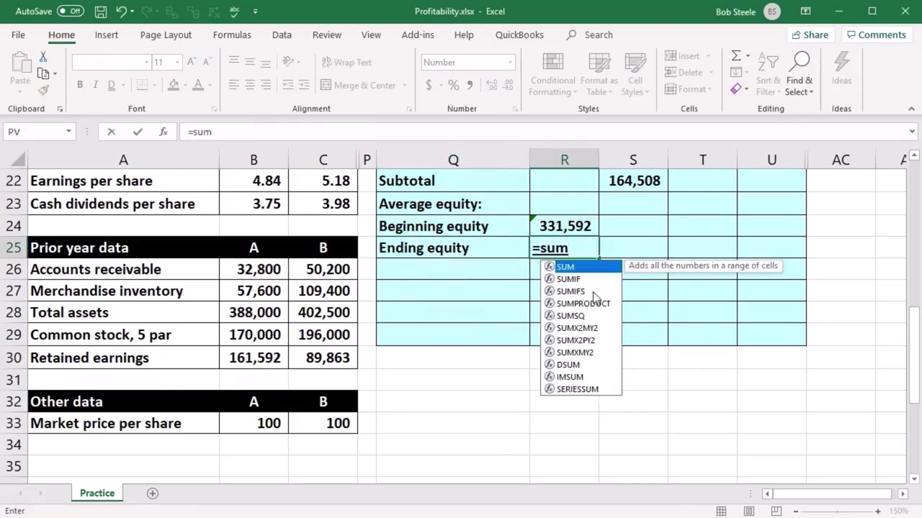
{"action": "left_click", "coordinate": [262, 322]}
{"action": "scroll", "coordinate": [262, 322], "scroll_direction": "up", "scroll_amount": 2}
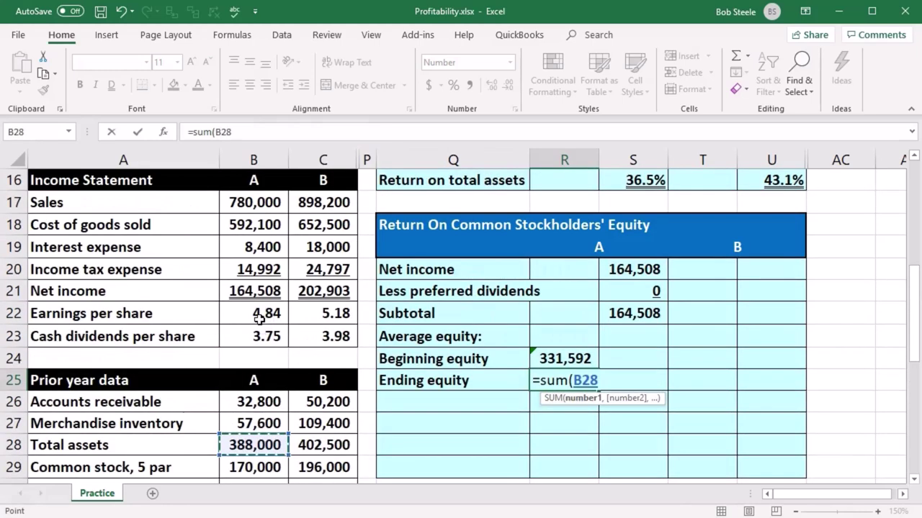
{"action": "scroll", "coordinate": [293, 365], "scroll_direction": "up", "scroll_amount": 2}
{"action": "scroll", "coordinate": [292, 365], "scroll_direction": "up", "scroll_amount": 2}
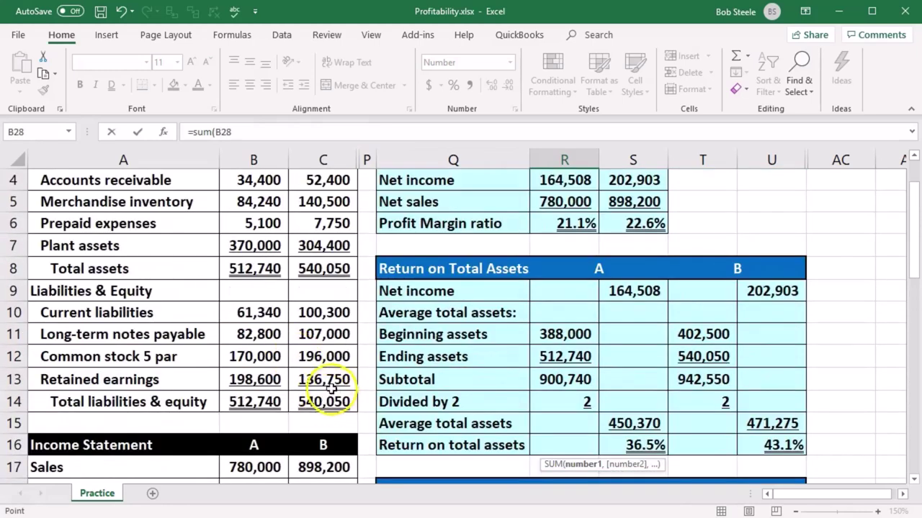
{"action": "left_click_drag", "start_coordinate": [247, 362], "coordinate": [253, 376]}
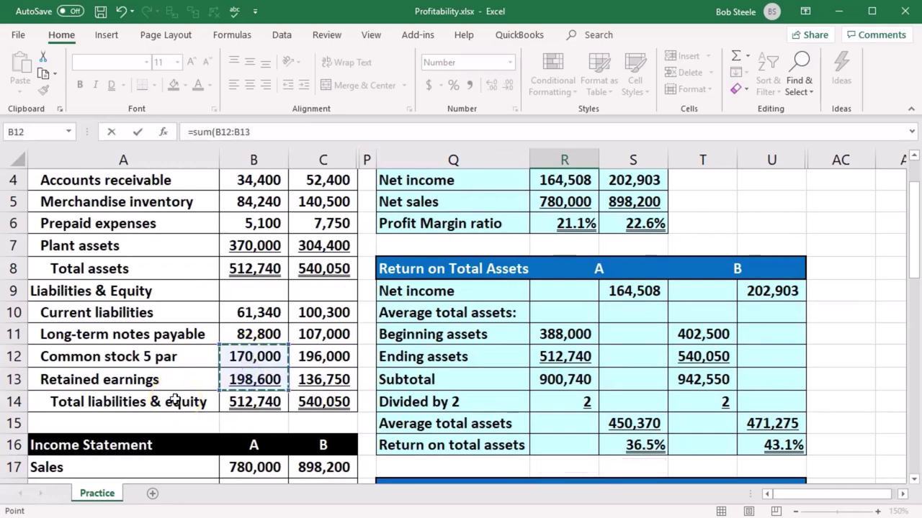
{"action": "key", "text": "Return"}
Enter the label "Subtotal" in Q26 and sum company A's beginning and ending equity in R26 with =SUM(R24:R25)
{"action": "left_click", "coordinate": [641, 294]}
{"action": "scroll", "coordinate": [641, 294], "scroll_direction": "down", "scroll_amount": 1}
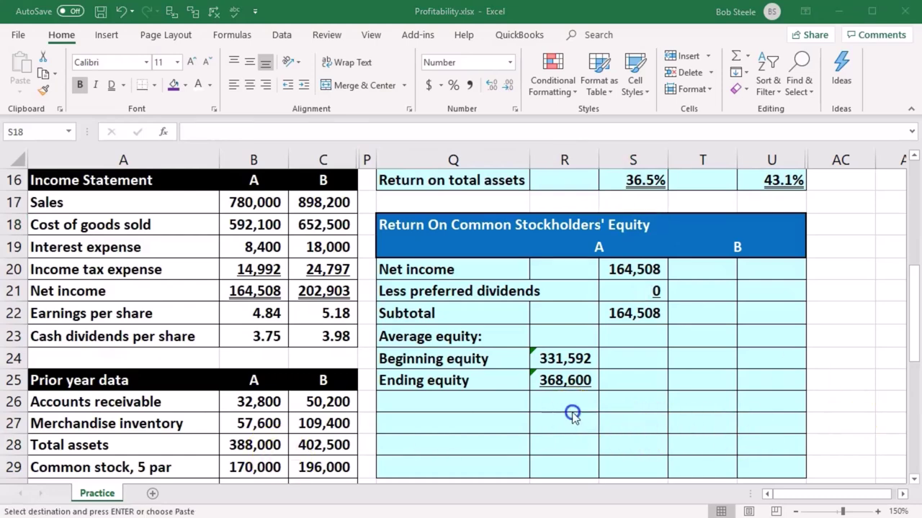
{"action": "left_click", "coordinate": [441, 403]}
{"action": "type", "text": "Subtotal"}
{"action": "left_click", "coordinate": [564, 409]}
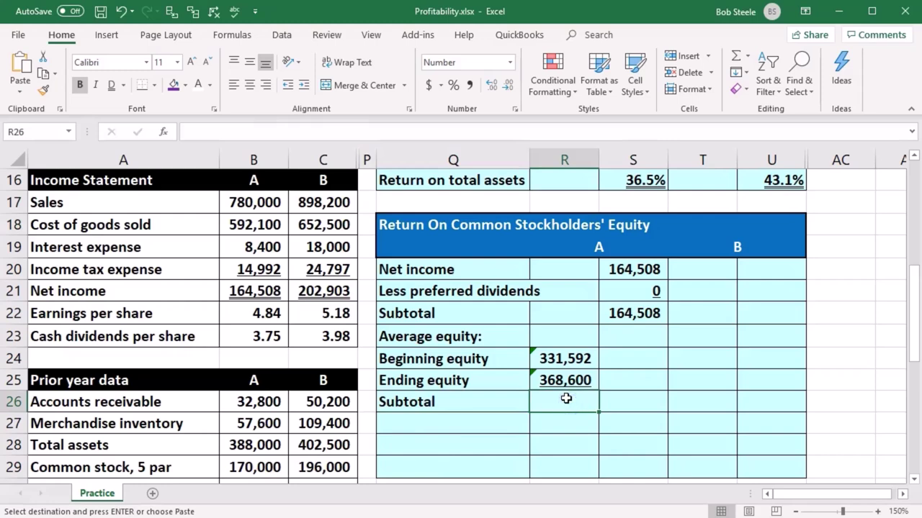
{"action": "type", "text": "=sum("}
{"action": "left_click_drag", "start_coordinate": [566, 380], "coordinate": [565, 358]}
{"action": "key", "text": "Return"}
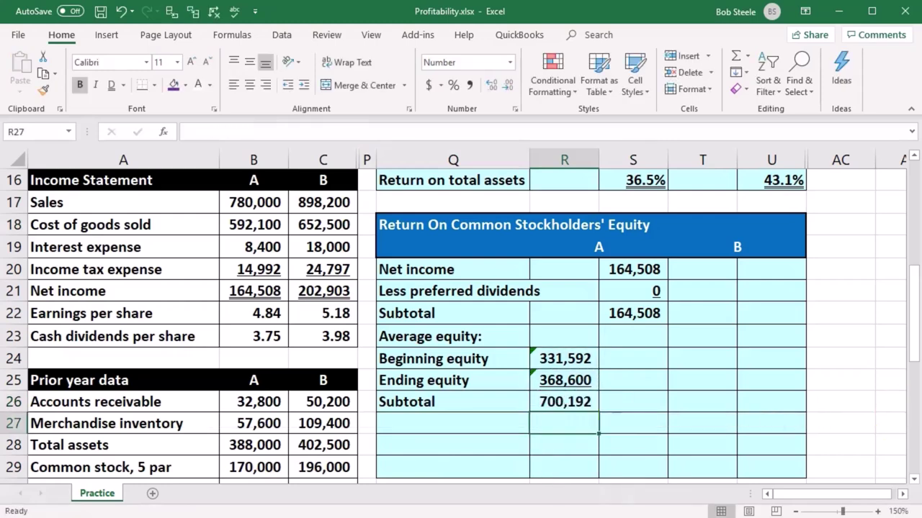
Enter the label "Divided by 2" in Q27 and the value 2 in R27
{"action": "key", "text": "alt+Tab"}
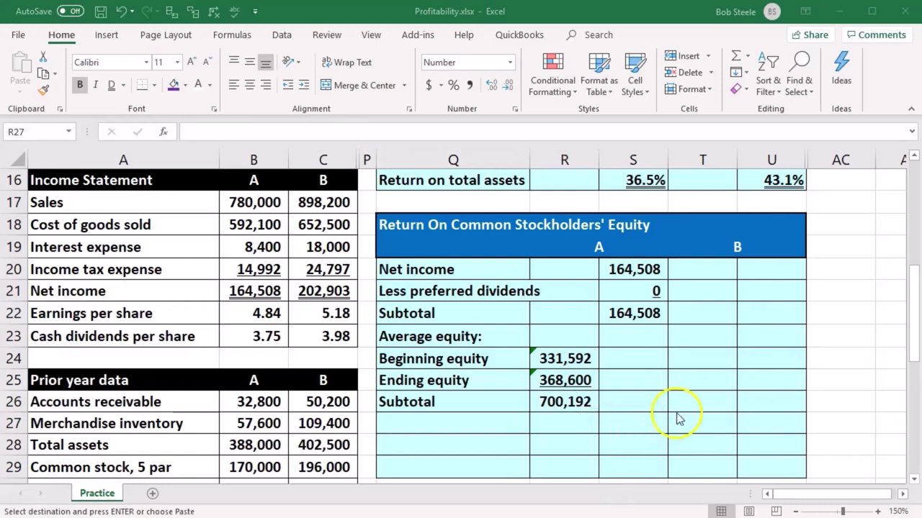
{"action": "left_click", "coordinate": [671, 417]}
{"action": "left_click", "coordinate": [510, 420]}
{"action": "type", "text": "Divided by 2"}
{"action": "key", "text": "Right"}
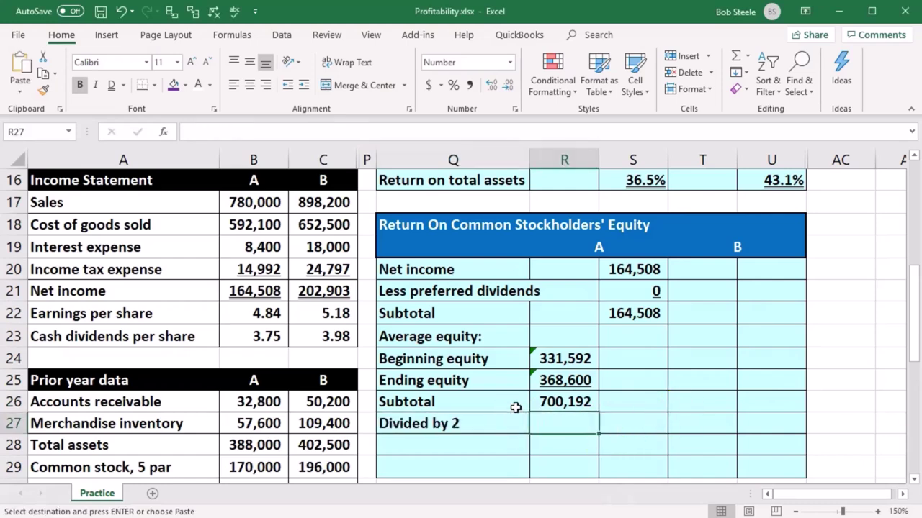
{"action": "type", "text": "2"}
{"action": "key", "text": "Return"}
Enter the label "Average equity" in Q28 and calculate company A's average equity in S28 with =R26/R27
{"action": "key", "text": "alt+Tab"}
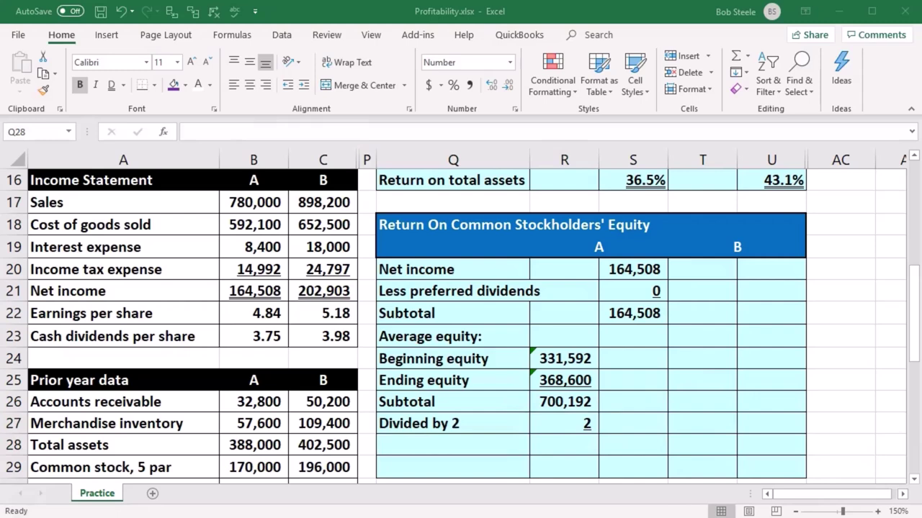
{"action": "left_click", "coordinate": [490, 435]}
{"action": "type", "text": "Average equity"}
{"action": "key", "text": "Right"}
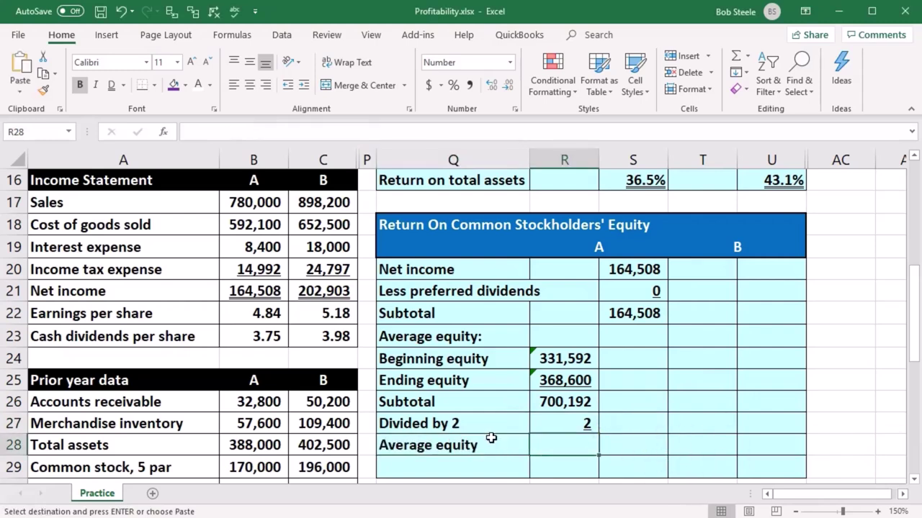
{"action": "key", "text": "Right"}
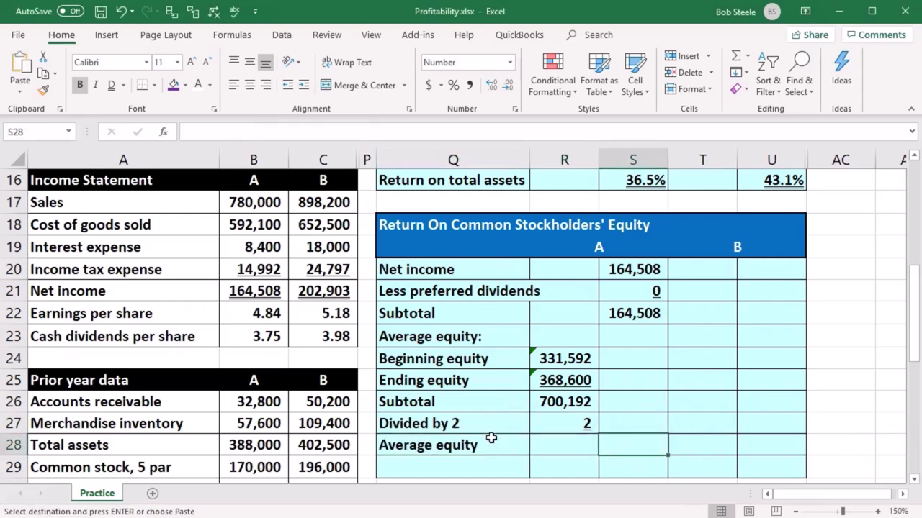
{"action": "type", "text": "="}
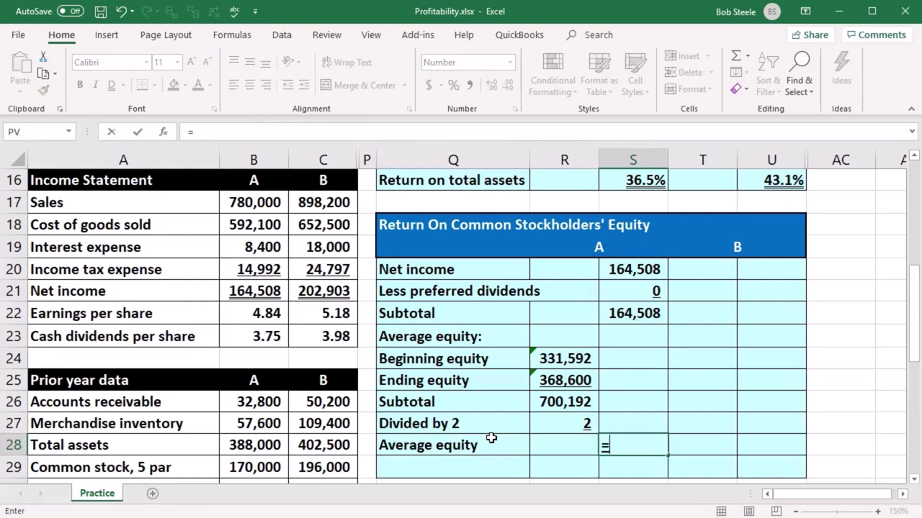
{"action": "left_click", "coordinate": [539, 407]}
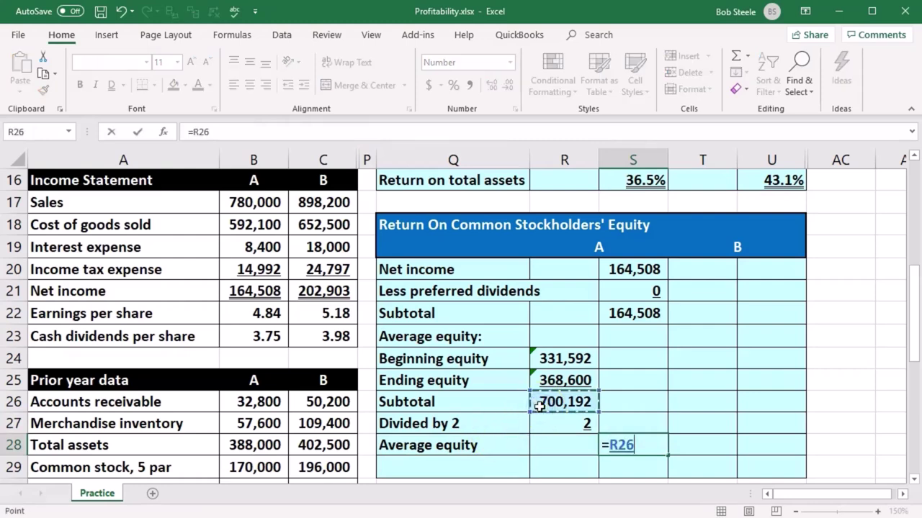
{"action": "type", "text": "/"}
{"action": "left_click", "coordinate": [543, 421]}
{"action": "key", "text": "Return"}
Enter the label "Return on equity" in Q29 and calculate company A's return in S29 with =S22/S28
{"action": "scroll", "coordinate": [543, 414], "scroll_direction": "down", "scroll_amount": 1}
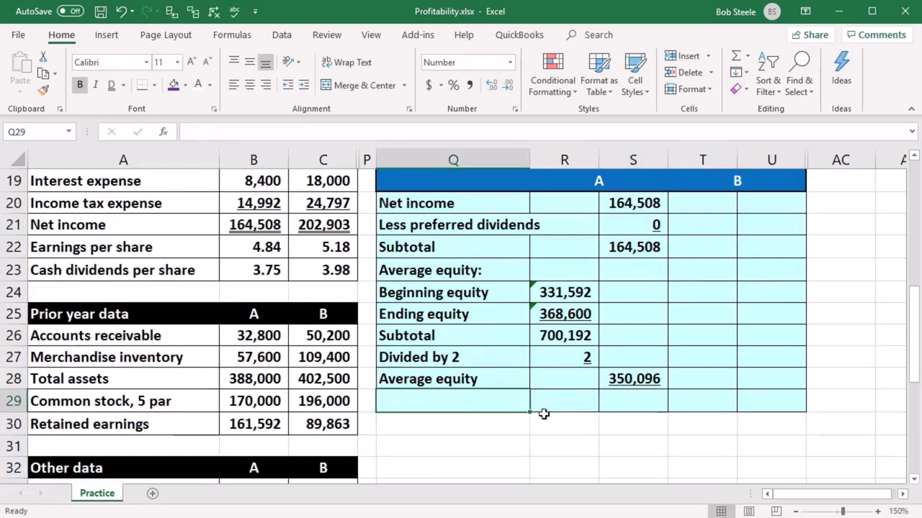
{"action": "left_click", "coordinate": [913, 156]}
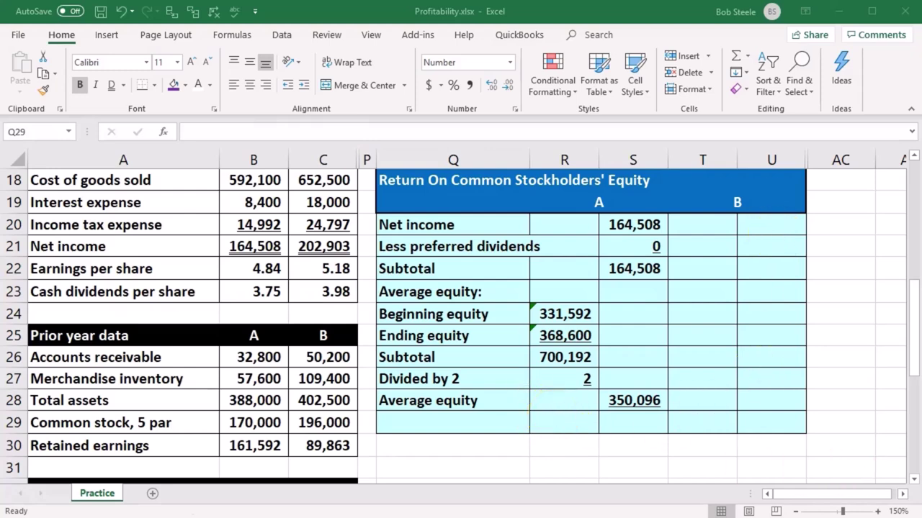
{"action": "left_click", "coordinate": [504, 422]}
{"action": "type", "text": "Return on equity"}
{"action": "key", "text": "Right"}
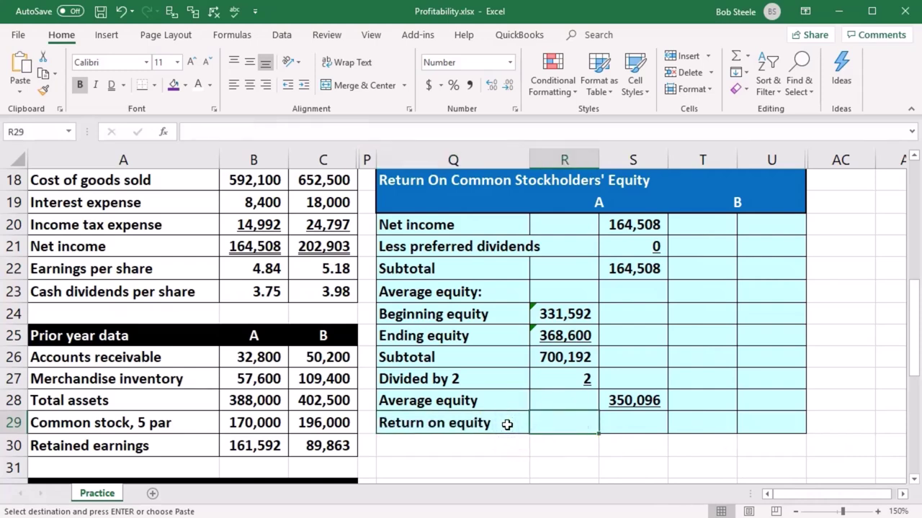
{"action": "key", "text": "Right"}
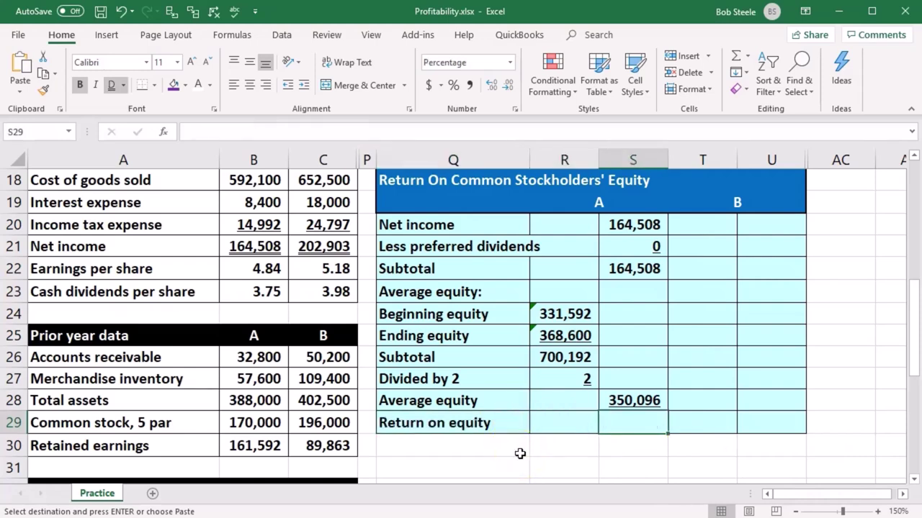
{"action": "type", "text": "="}
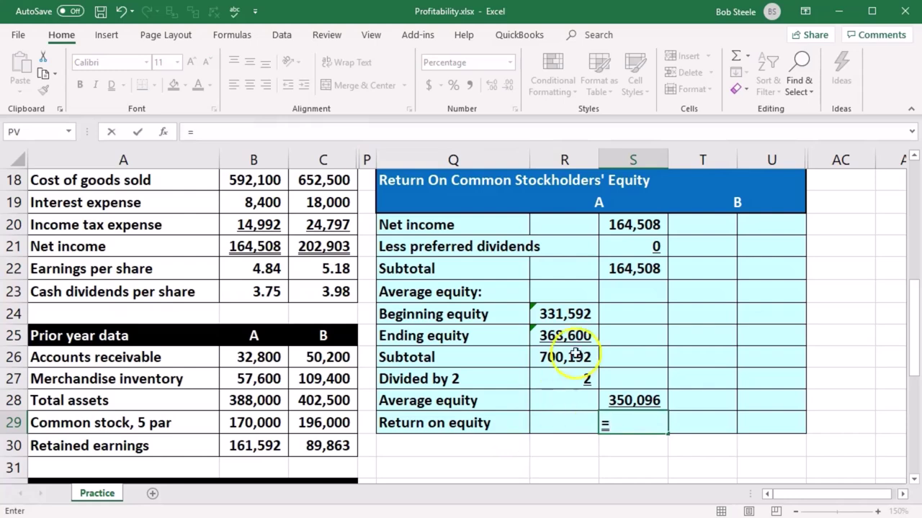
{"action": "left_click", "coordinate": [624, 269]}
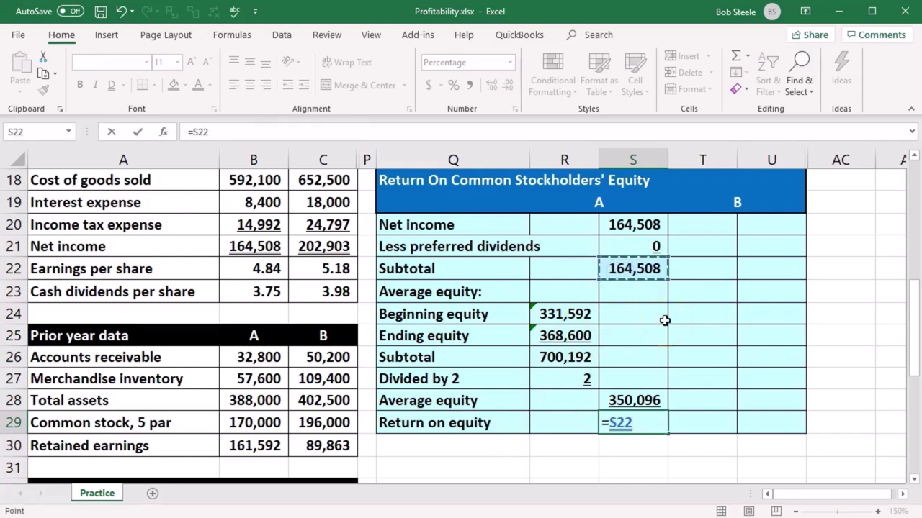
{"action": "type", "text": "/"}
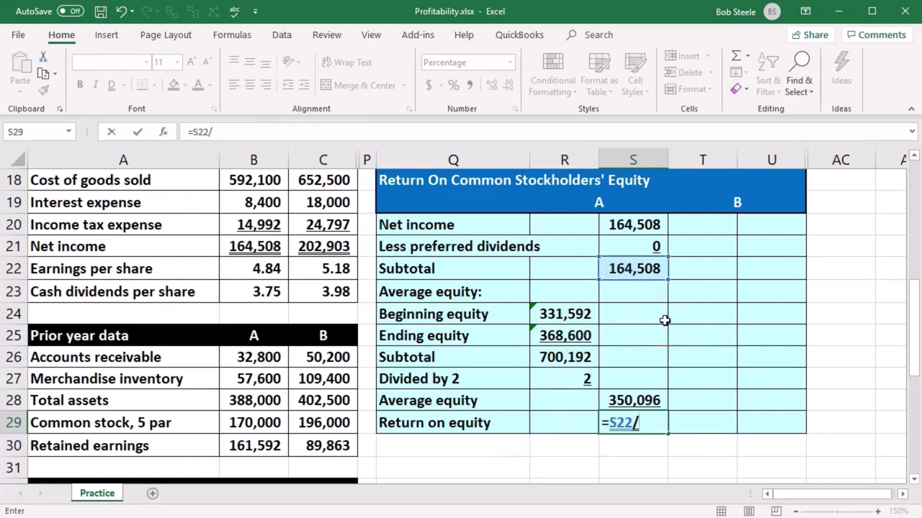
{"action": "left_click", "coordinate": [643, 401]}
{"action": "key", "text": "Return"}
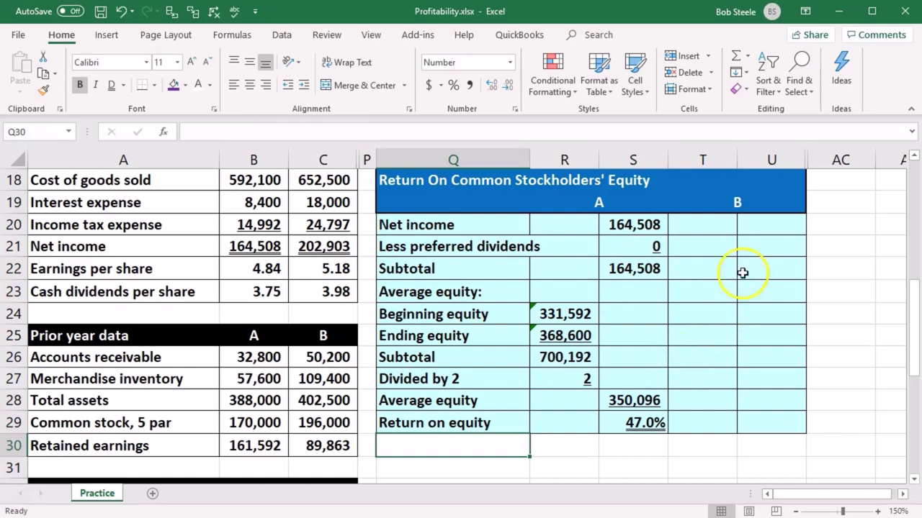
Link company B's net income into U20 with =C21 and enter 0 for its preferred dividends in U21
{"action": "left_click", "coordinate": [763, 229]}
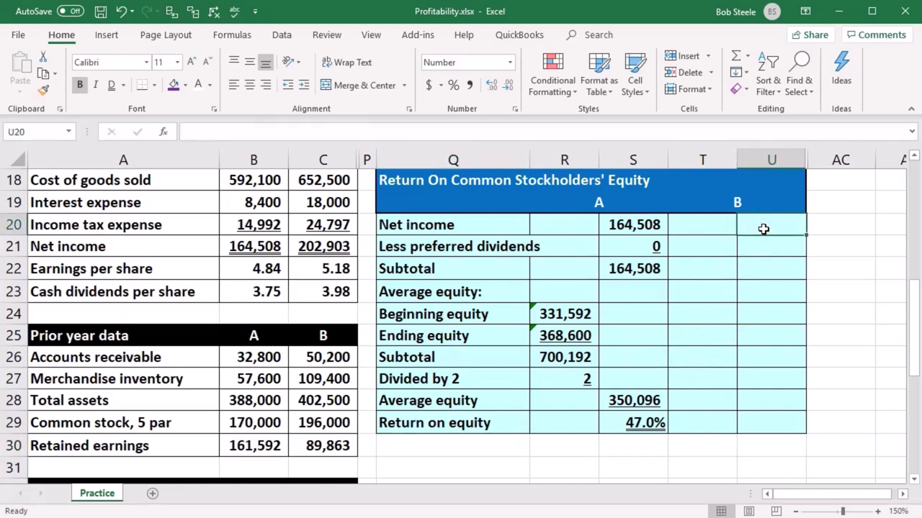
{"action": "type", "text": "="}
{"action": "left_click", "coordinate": [323, 333]}
{"action": "scroll", "coordinate": [324, 329], "scroll_direction": "up", "scroll_amount": 1}
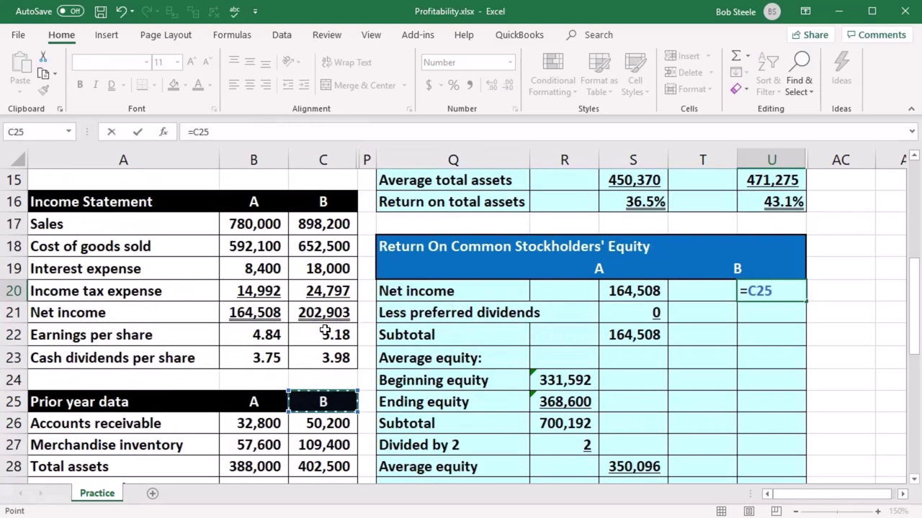
{"action": "left_click", "coordinate": [324, 312]}
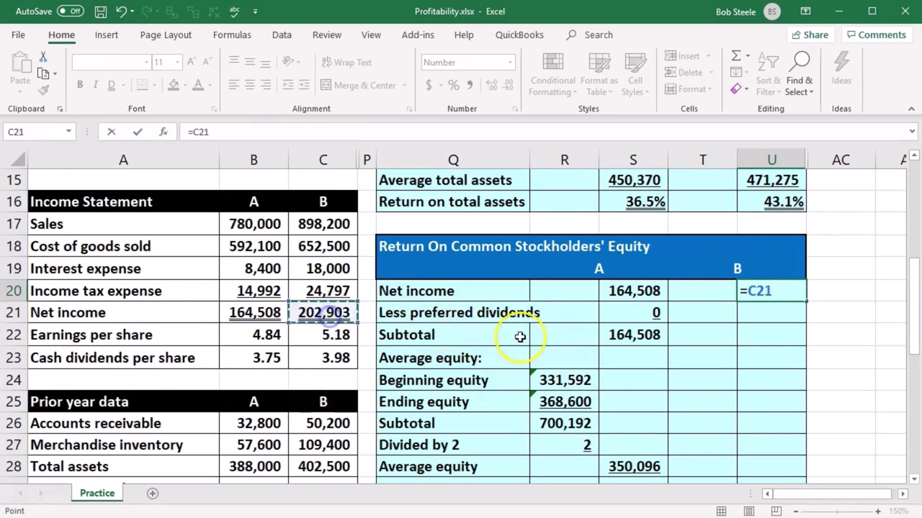
{"action": "key", "text": "Return"}
{"action": "type", "text": "0"}
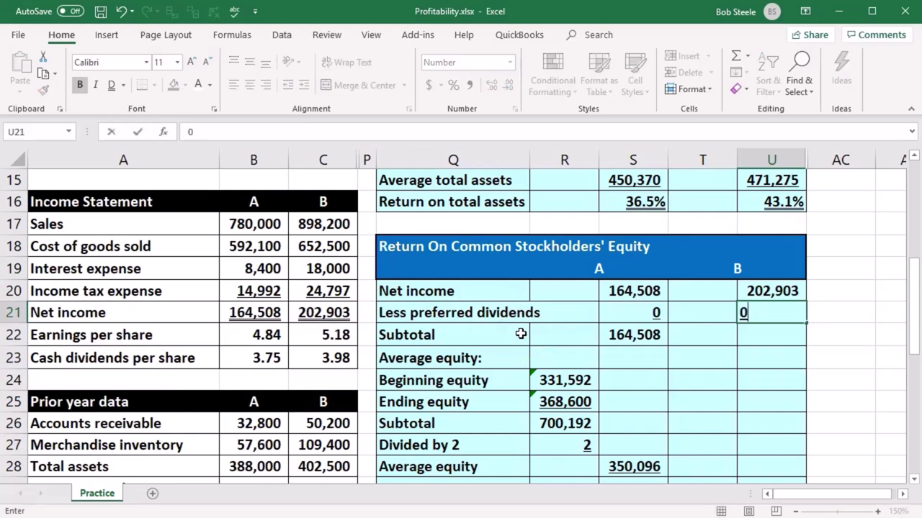
{"action": "key", "text": "Return"}
Calculate company B's net income less preferred dividends in U22 with =U20-U21
{"action": "type", "text": "="}
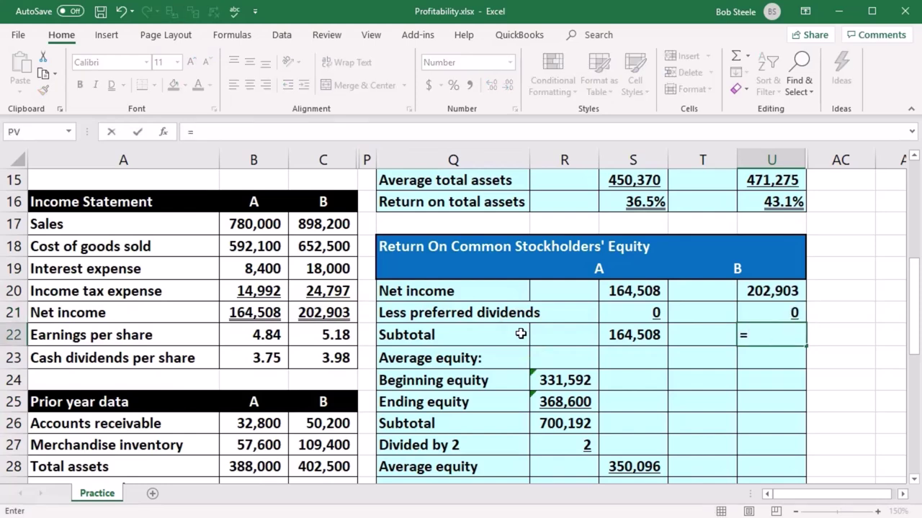
{"action": "key", "text": "Up"}
{"action": "key", "text": "Up"}
{"action": "type", "text": "-"}
{"action": "key", "text": "Up"}
{"action": "key", "text": "Return"}
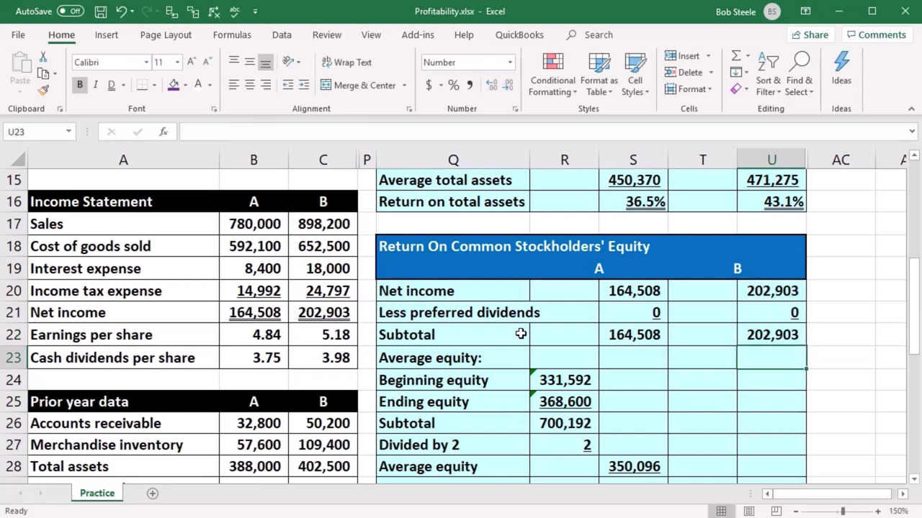
Calculate company B's beginning equity in T24 by summing its prior-year common stock and retained earnings, C29:C30
{"action": "left_click", "coordinate": [708, 375]}
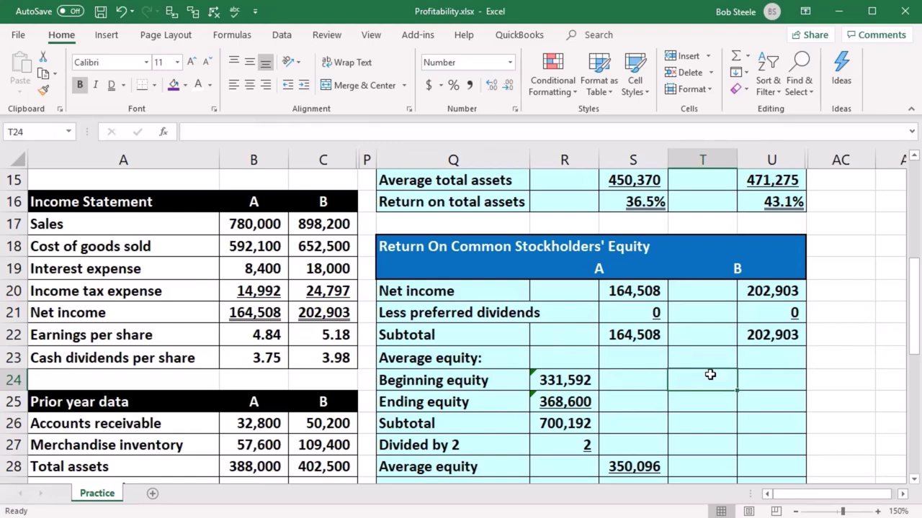
{"action": "type", "text": "=s"}
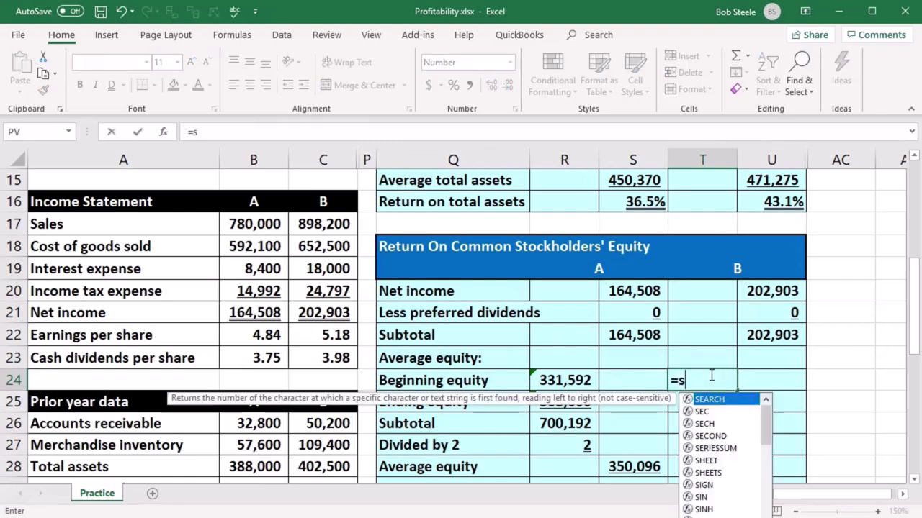
{"action": "type", "text": "um("}
{"action": "left_click", "coordinate": [255, 401]}
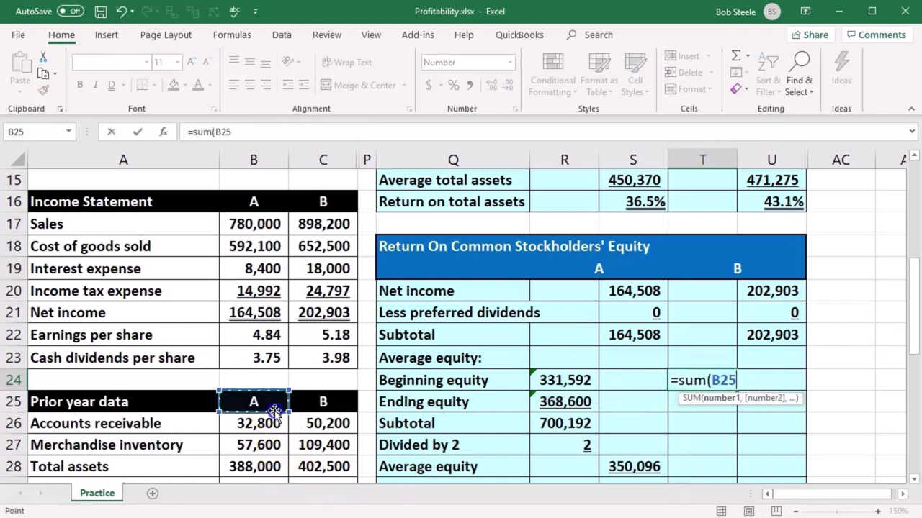
{"action": "scroll", "coordinate": [275, 412], "scroll_direction": "down", "scroll_amount": 2}
{"action": "scroll", "coordinate": [274, 411], "scroll_direction": "down", "scroll_amount": 1}
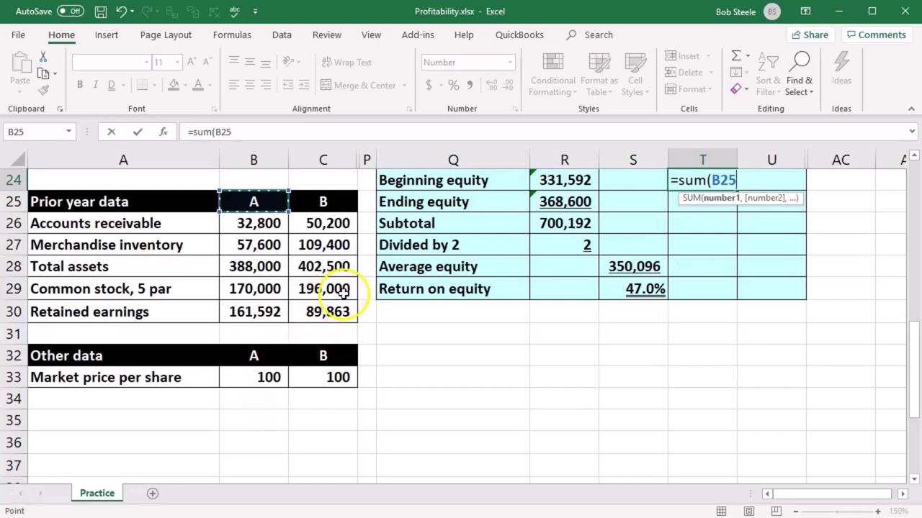
{"action": "left_click_drag", "start_coordinate": [344, 291], "coordinate": [366, 305]}
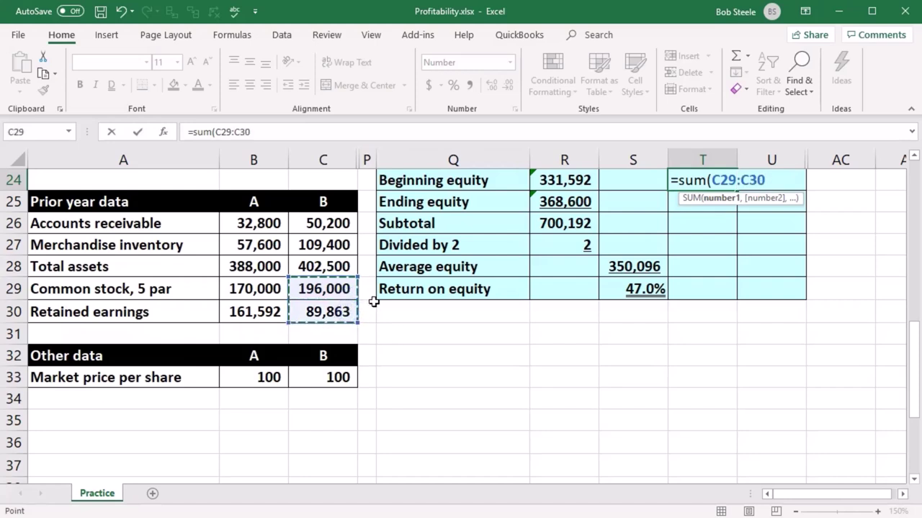
{"action": "key", "text": "Return"}
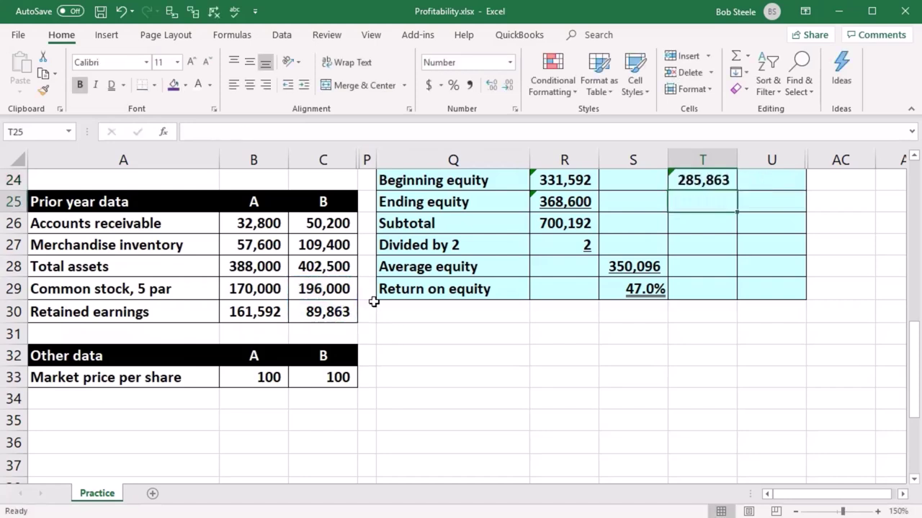
Calculate company B's ending equity in T25 by summing its current common stock and retained earnings, C12:C13
{"action": "scroll", "coordinate": [526, 382], "scroll_direction": "up", "scroll_amount": 1}
{"action": "scroll", "coordinate": [528, 389], "scroll_direction": "up", "scroll_amount": 1}
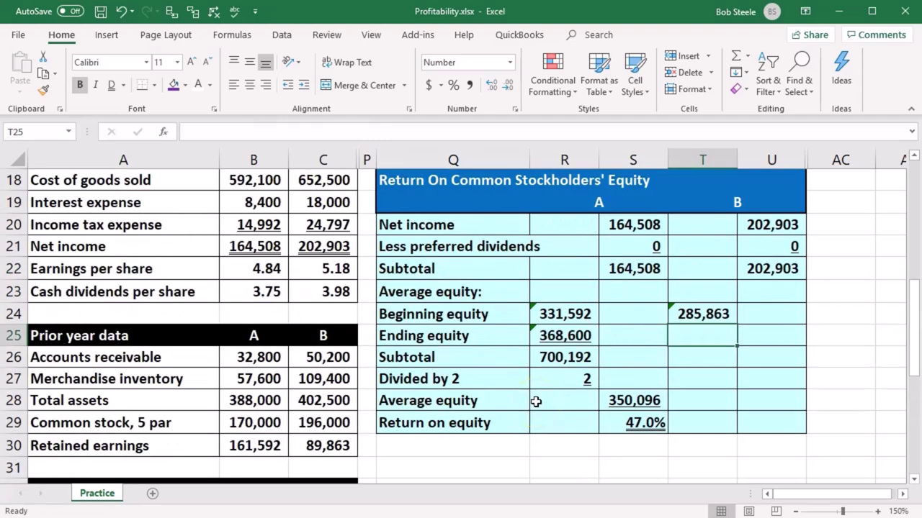
{"action": "type", "text": "=sum"}
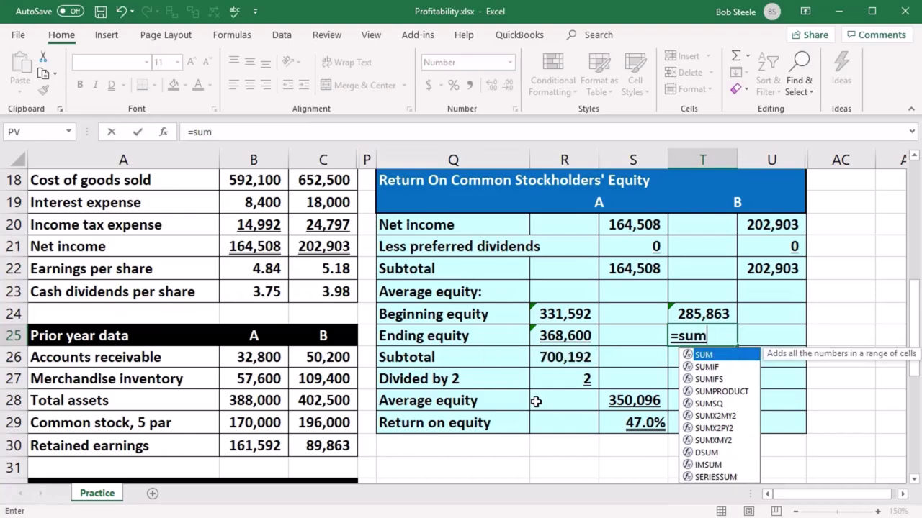
{"action": "type", "text": "("}
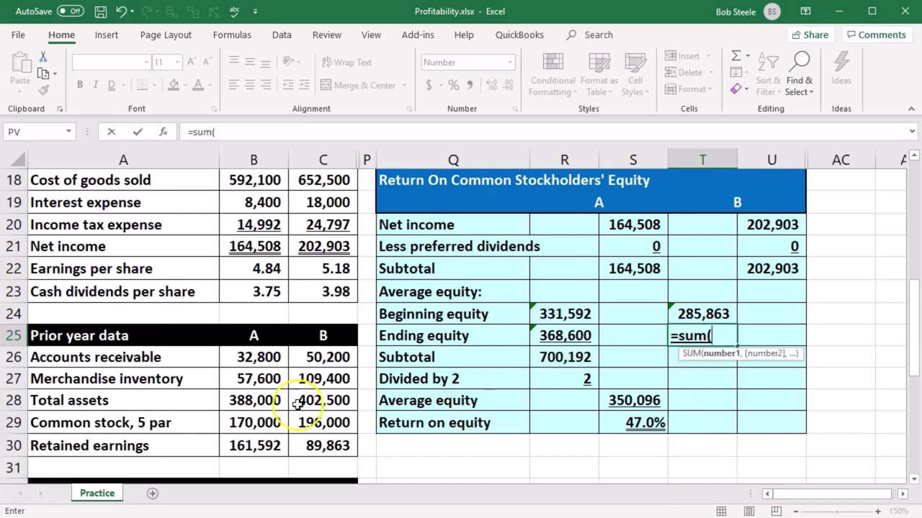
{"action": "scroll", "coordinate": [288, 405], "scroll_direction": "up", "scroll_amount": 1}
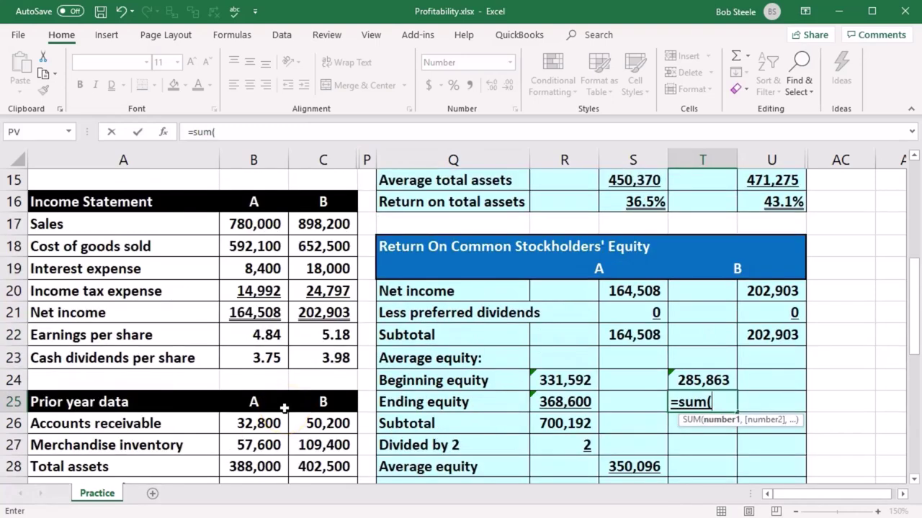
{"action": "scroll", "coordinate": [285, 409], "scroll_direction": "up", "scroll_amount": 3}
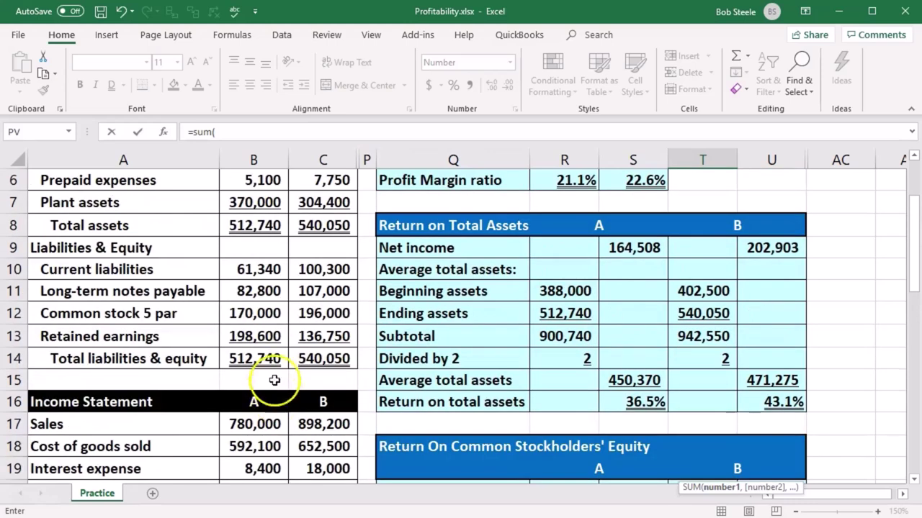
{"action": "left_click_drag", "start_coordinate": [335, 311], "coordinate": [336, 332]}
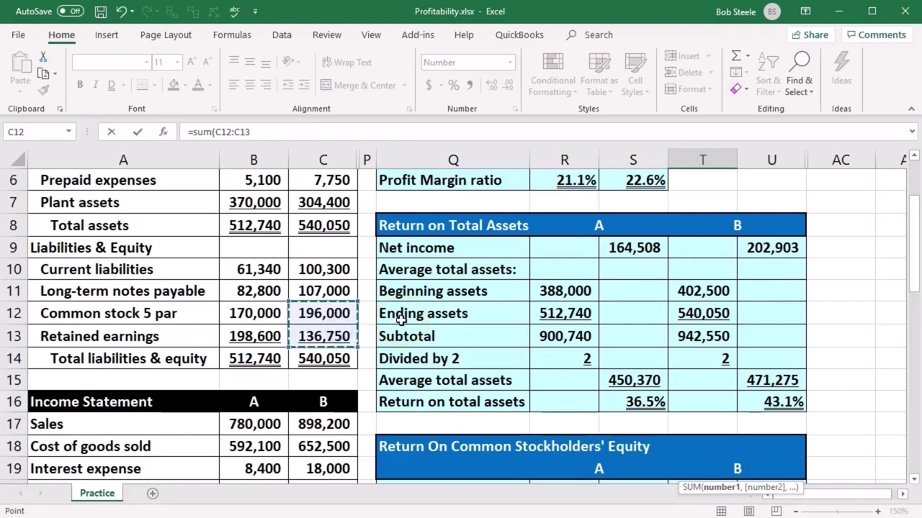
{"action": "key", "text": "Return"}
Subtotal company B's beginning and ending equity in T26 by summing T24:T25, and enter the divisor 2 in T27
{"action": "scroll", "coordinate": [571, 339], "scroll_direction": "down", "scroll_amount": 1}
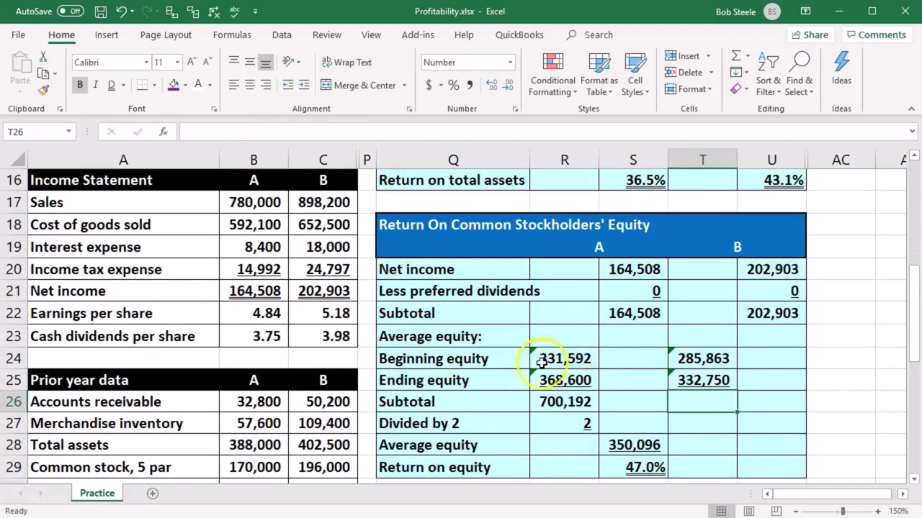
{"action": "type", "text": "=sum("}
{"action": "left_click_drag", "start_coordinate": [697, 364], "coordinate": [691, 374]}
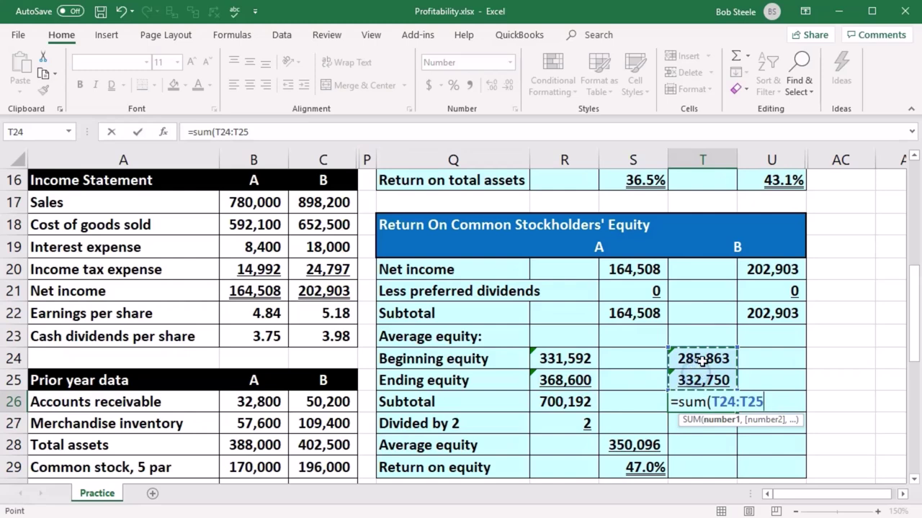
{"action": "key", "text": "Return"}
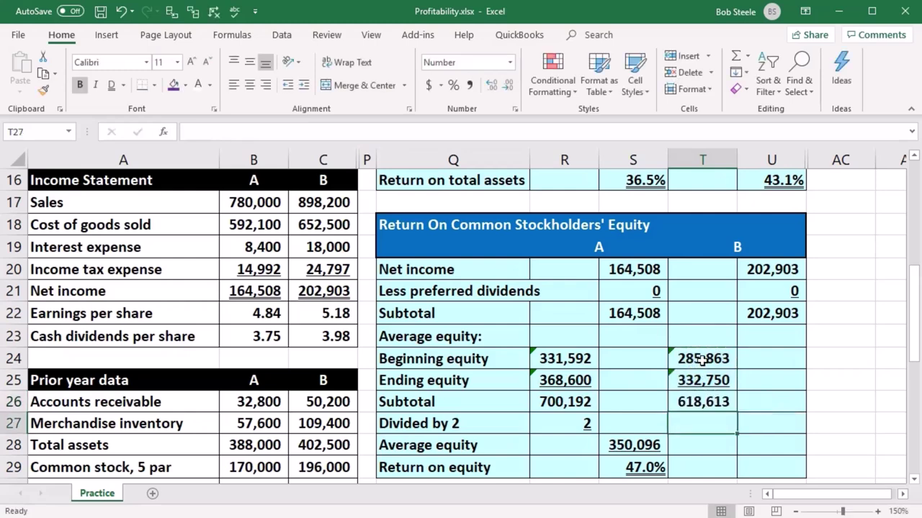
{"action": "left_click", "coordinate": [795, 371]}
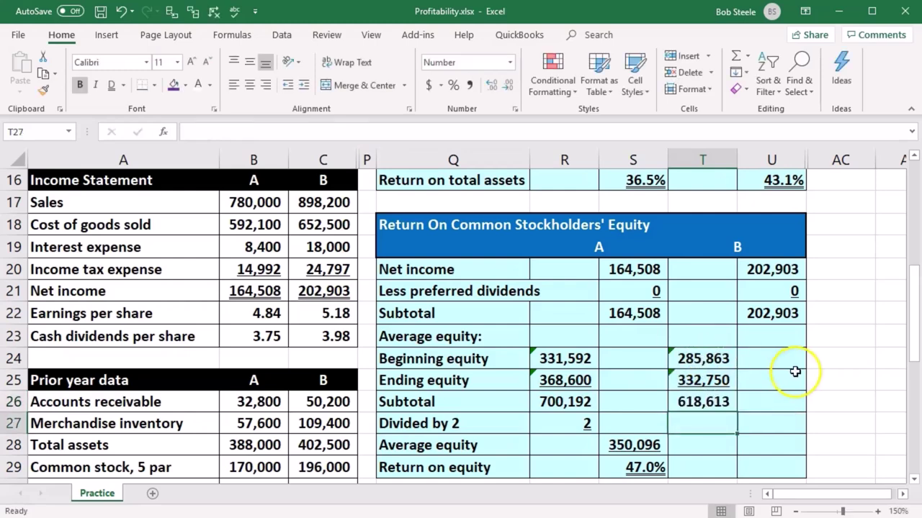
{"action": "type", "text": "2"}
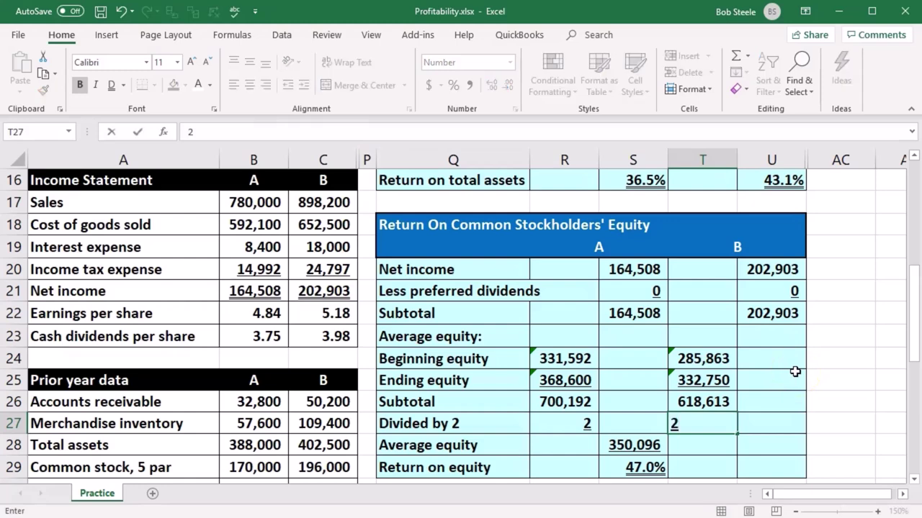
{"action": "key", "text": "Return"}
Calculate company B's average equity in U28 with =T26/T27
{"action": "key", "text": "Right"}
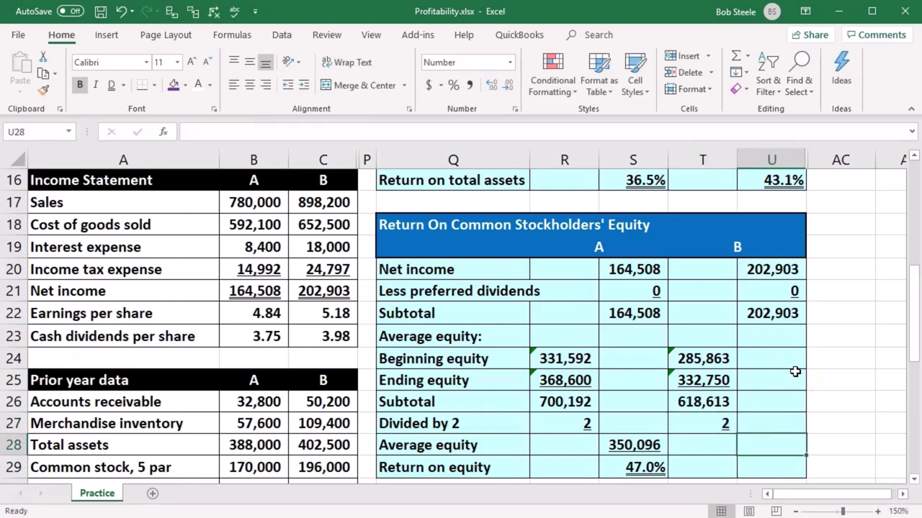
{"action": "type", "text": "="}
{"action": "left_click", "coordinate": [717, 401]}
{"action": "type", "text": "/"}
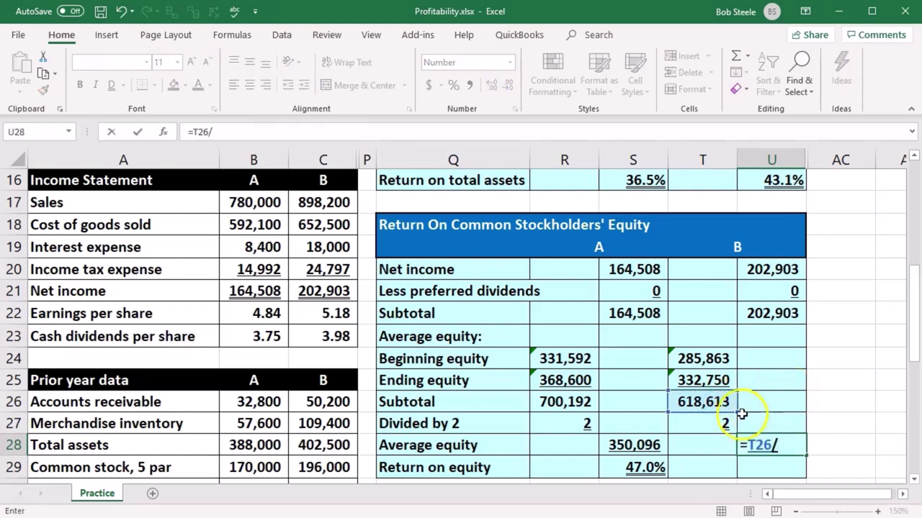
{"action": "left_click", "coordinate": [715, 423]}
{"action": "key", "text": "Return"}
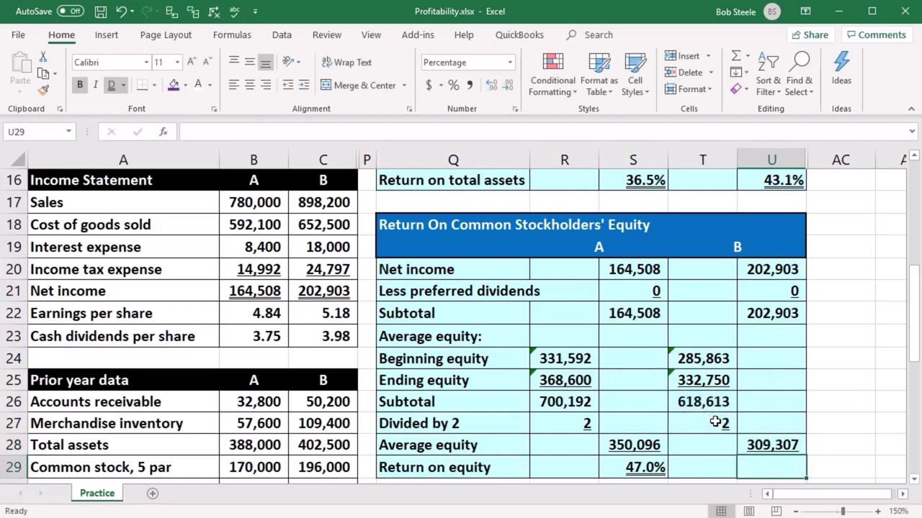
Calculate company B's return on equity in U29 with =U22/U28
{"action": "scroll", "coordinate": [715, 423], "scroll_direction": "down", "scroll_amount": 1}
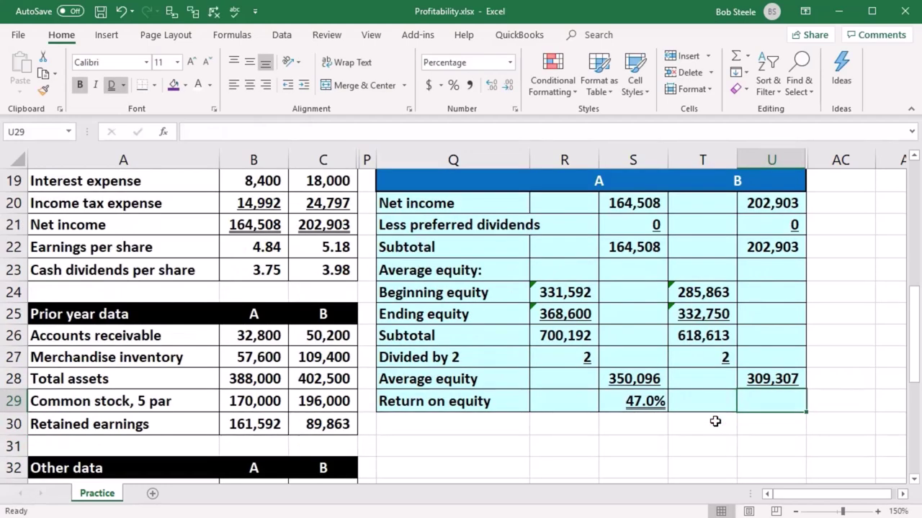
{"action": "type", "text": "="}
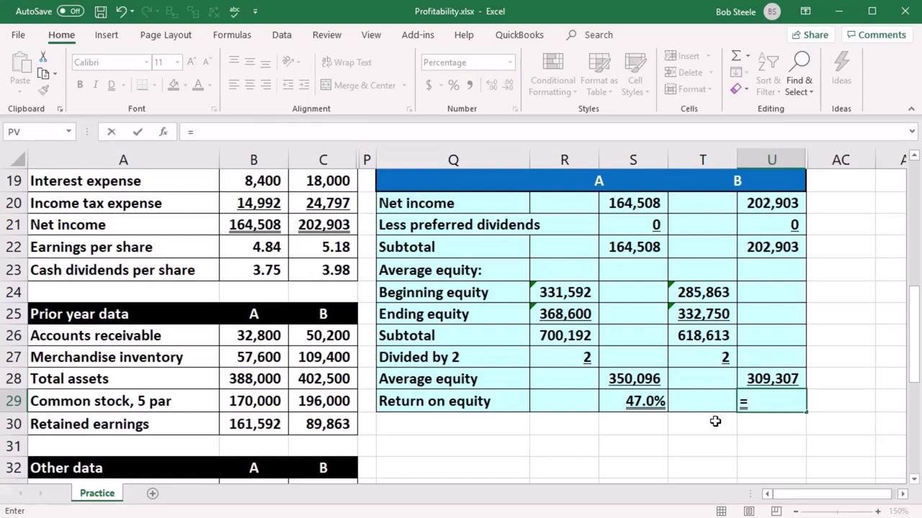
{"action": "left_click", "coordinate": [772, 249]}
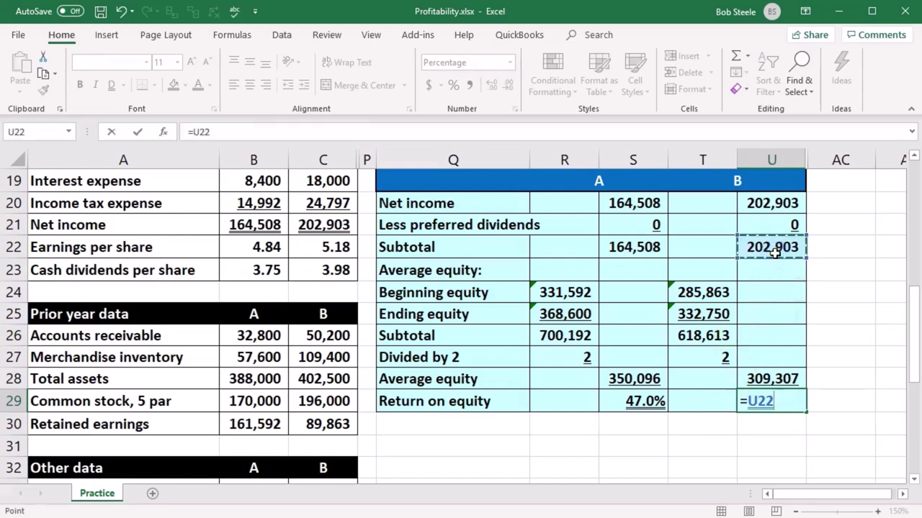
{"action": "type", "text": "/"}
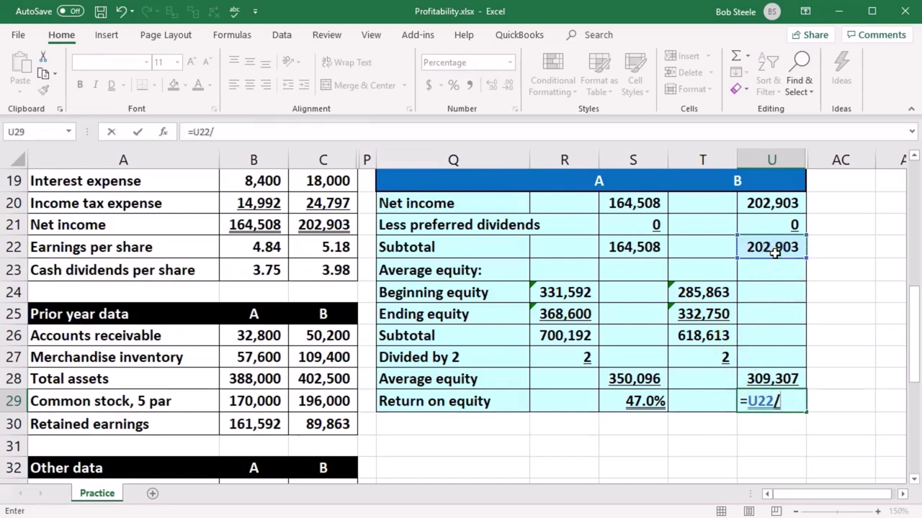
{"action": "left_click", "coordinate": [778, 379]}
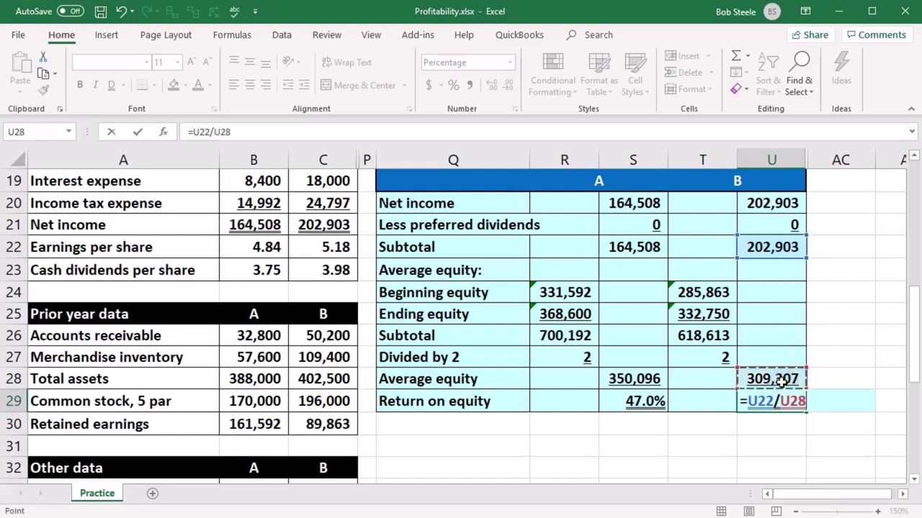
{"action": "key", "text": "Return"}
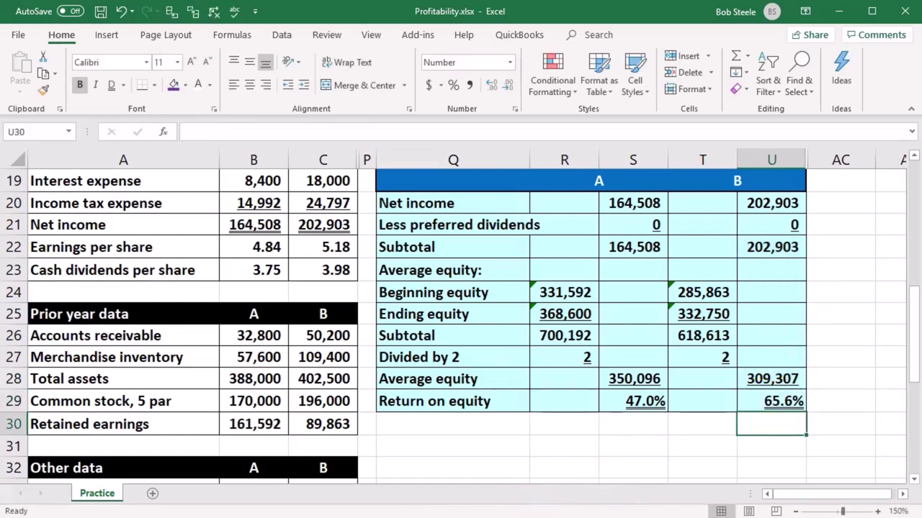
Review the net income, average equity and return on equity cells of companies A and B in the finished table
{"action": "left_click", "coordinate": [564, 445]}
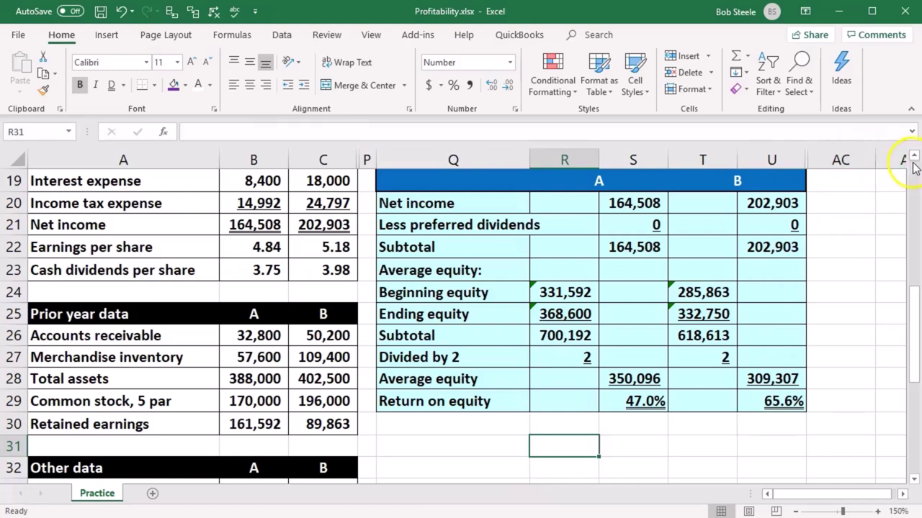
{"action": "left_click", "coordinate": [914, 156]}
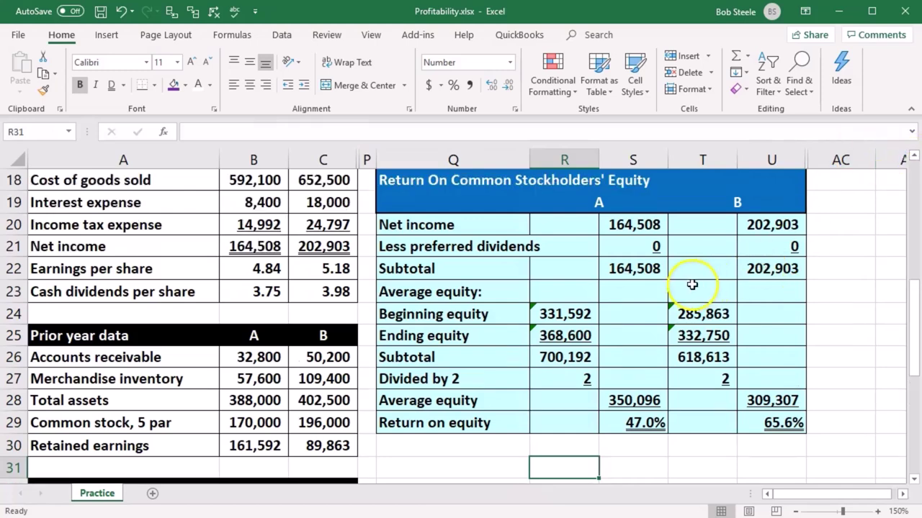
{"action": "left_click", "coordinate": [648, 268]}
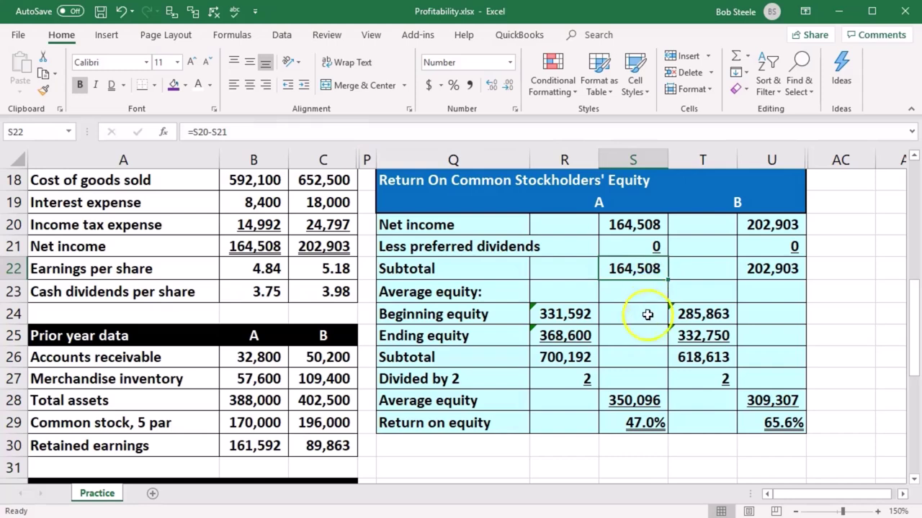
{"action": "left_click", "coordinate": [636, 401]}
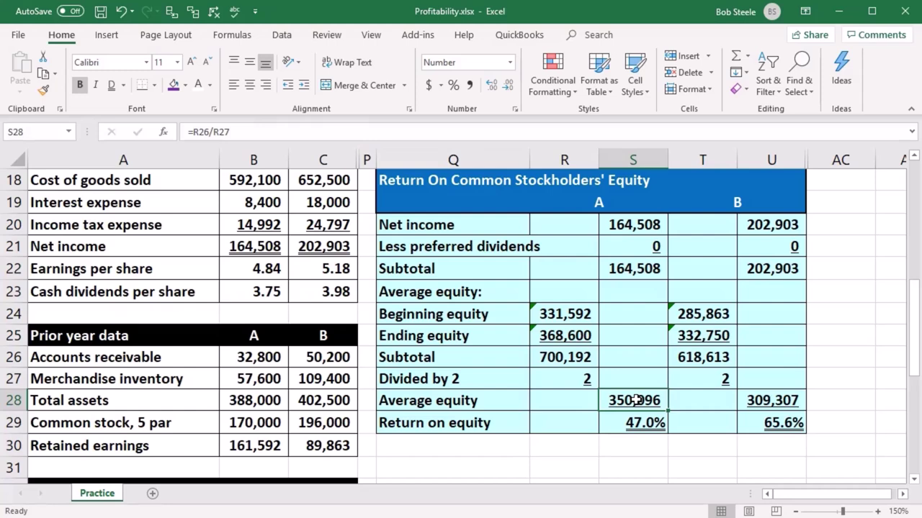
{"action": "left_click", "coordinate": [631, 225]}
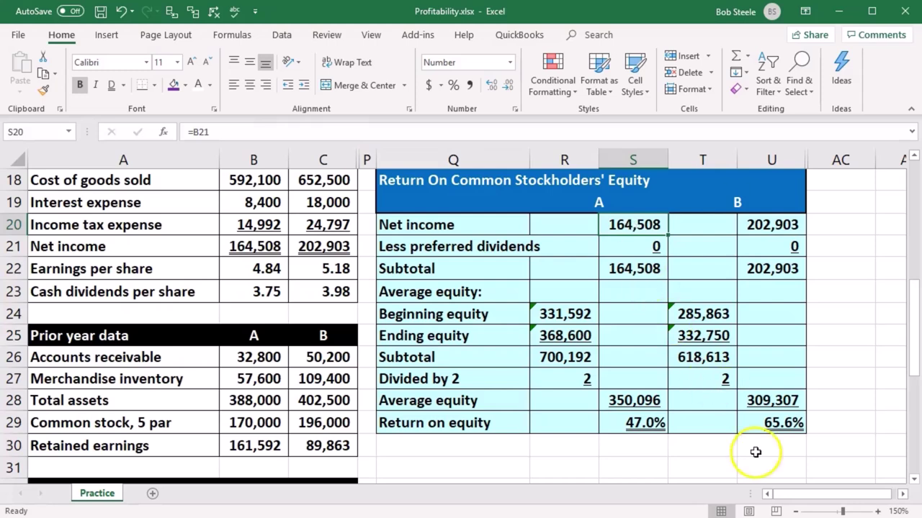
{"action": "left_click", "coordinate": [772, 426]}
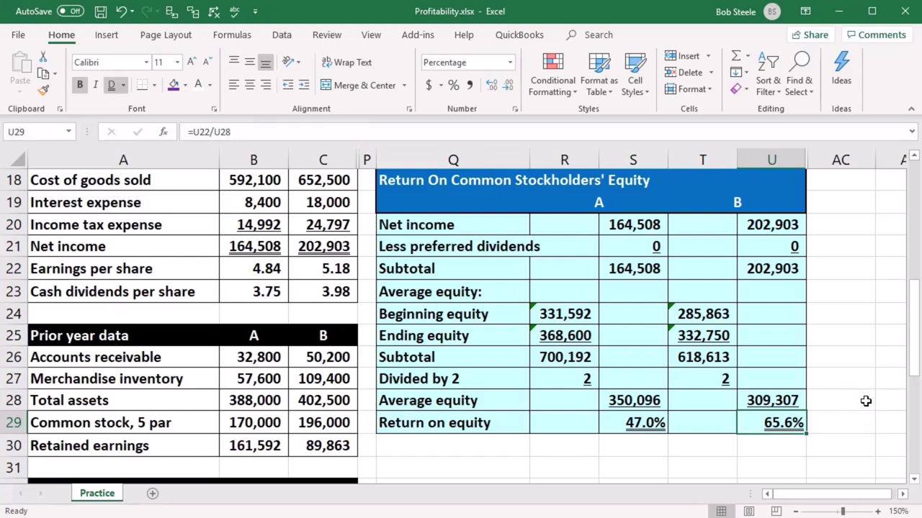
{"action": "left_click", "coordinate": [784, 400]}
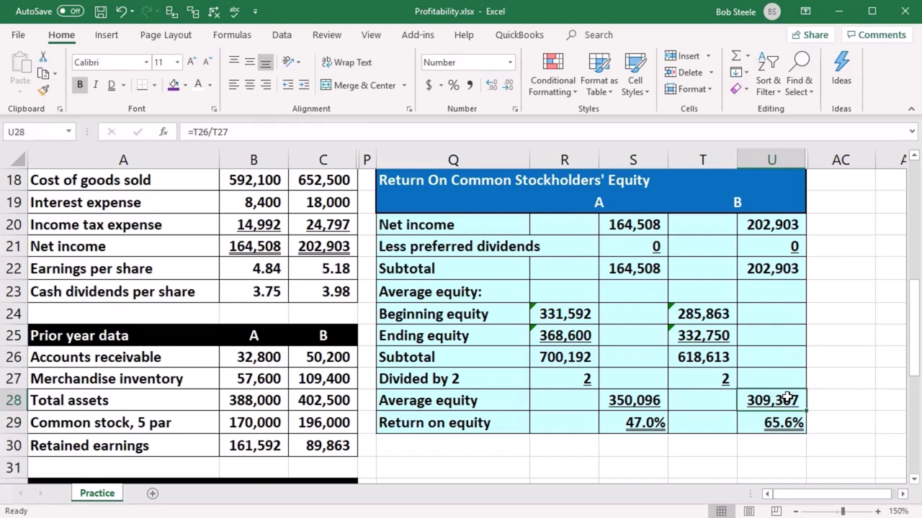
{"action": "left_click", "coordinate": [774, 226]}
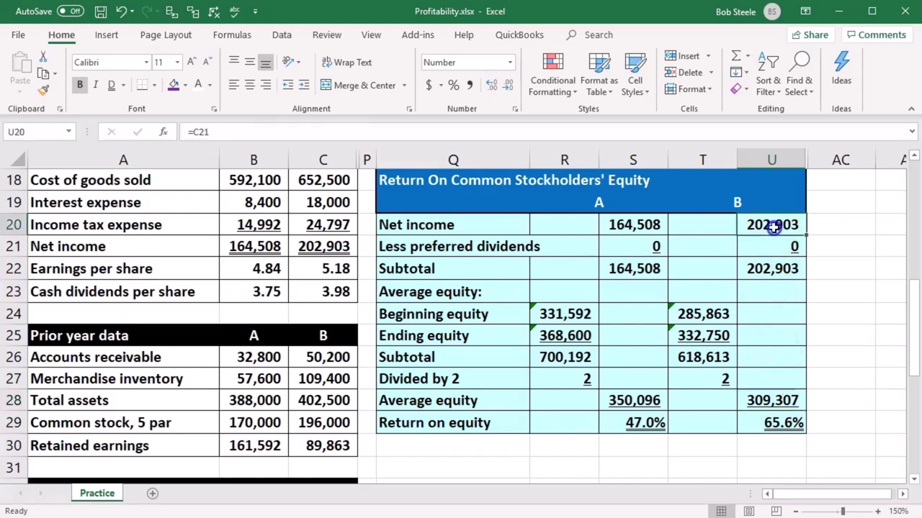